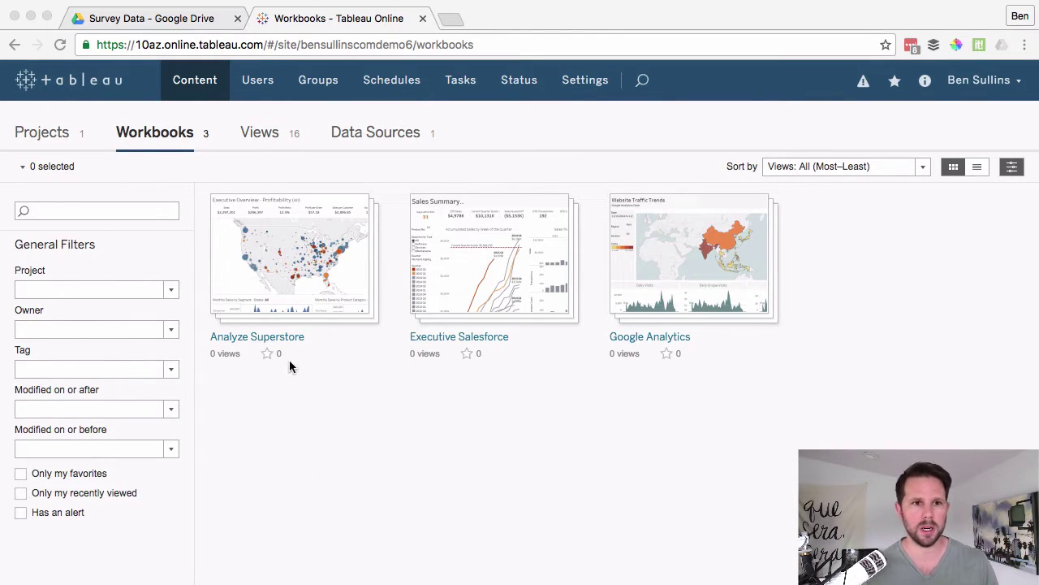
# Create a blank Google Form from the Survey Data folder via New > More > Google Forms.
pyautogui.click(118, 21)
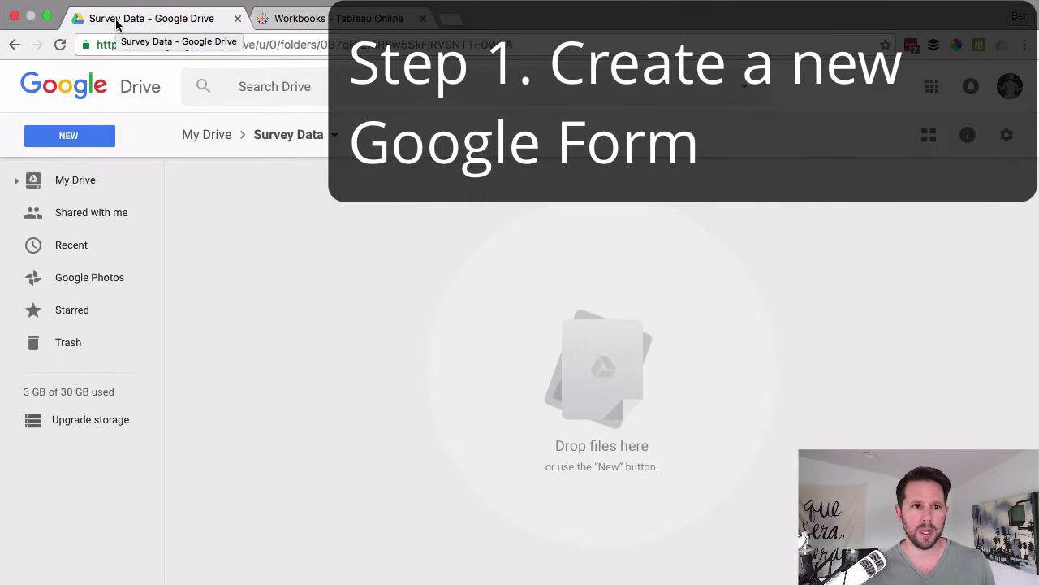
pyautogui.click(86, 135)
pyautogui.moveTo(123, 367)
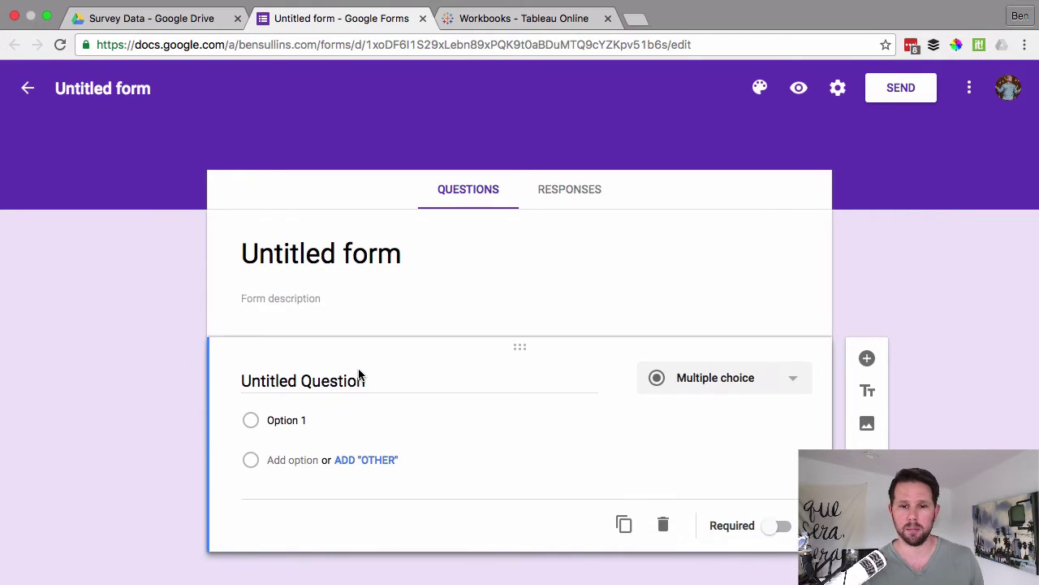
# Title the form 'Customer Net Promoter'.
pyautogui.click(397, 248)
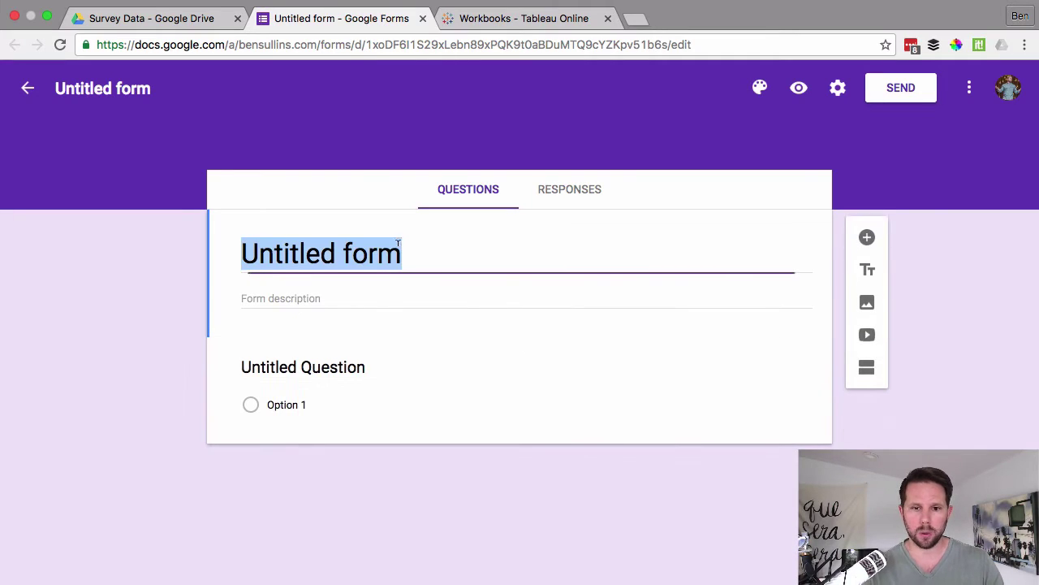
pyautogui.write('Customer Net Promoto')
pyautogui.write('r')
pyautogui.click(385, 300)
# Set the first question to 'Would you recommend bensullins.com to someone else?'.
pyautogui.click(289, 373)
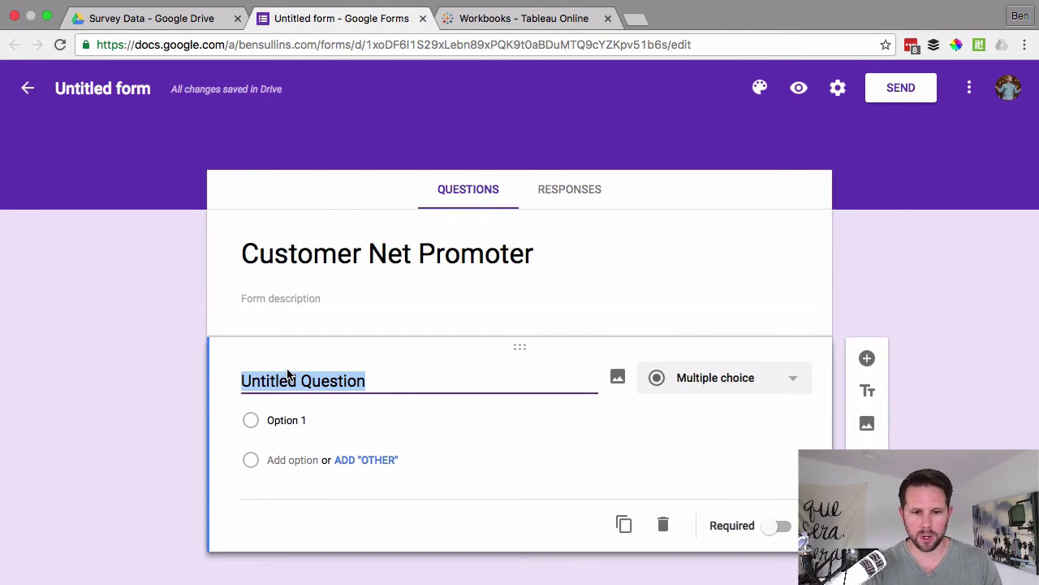
pyautogui.write('Woldy ou')
pyautogui.press('BackSpace')
pyautogui.press('BackSpace')
pyautogui.press('BackSpace')
pyautogui.write('ould you')
pyautogui.hotkey('ctrl', 'a')
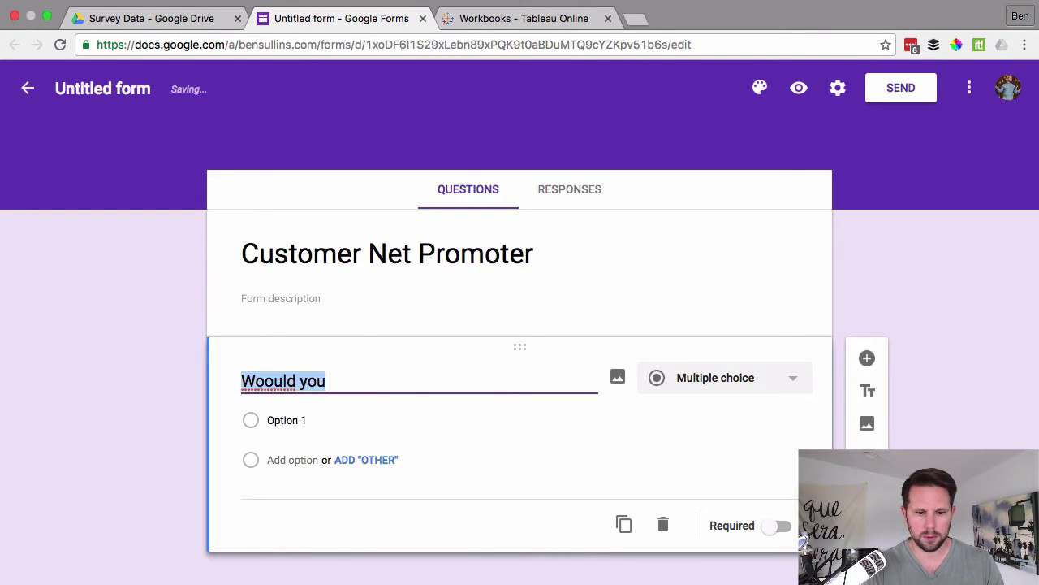
pyautogui.write('Would you recommend ')
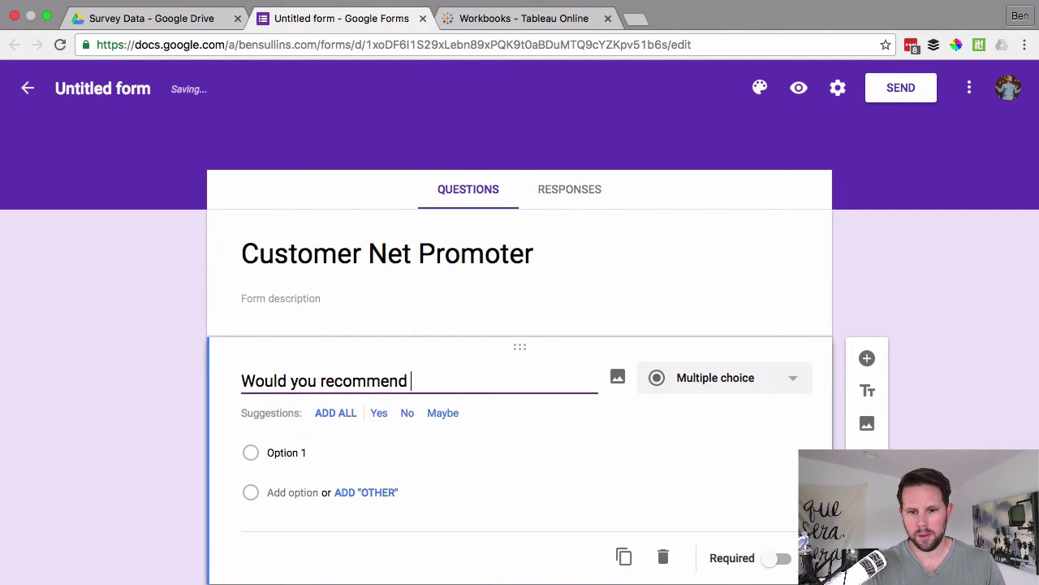
pyautogui.write('bensullins.com to ')
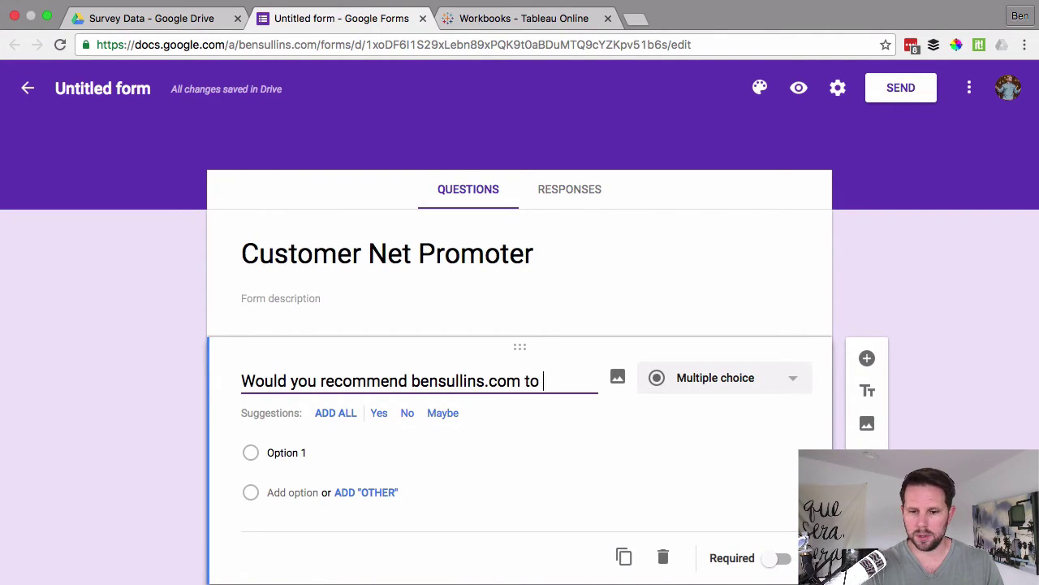
pyautogui.write('someone else?')
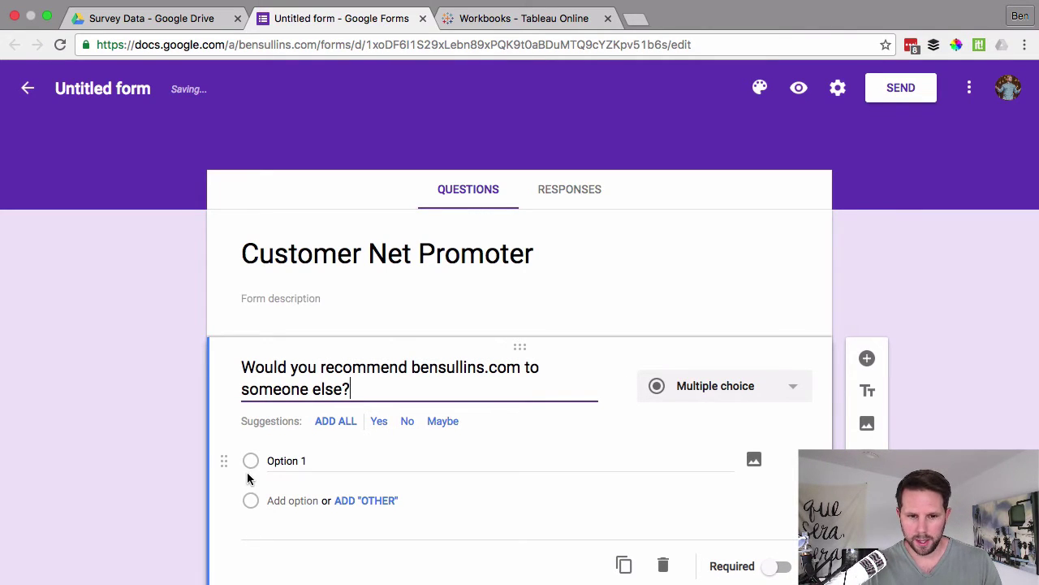
pyautogui.scroll(-2, 546, 443)
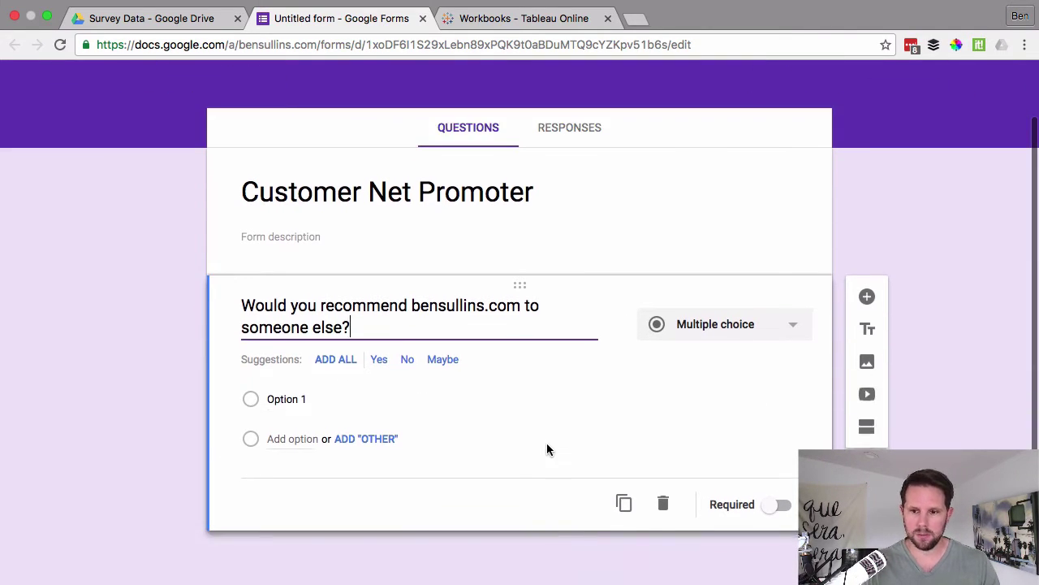
# Turn the recommendation question into a 1-to-10 linear scale.
pyautogui.click(738, 316)
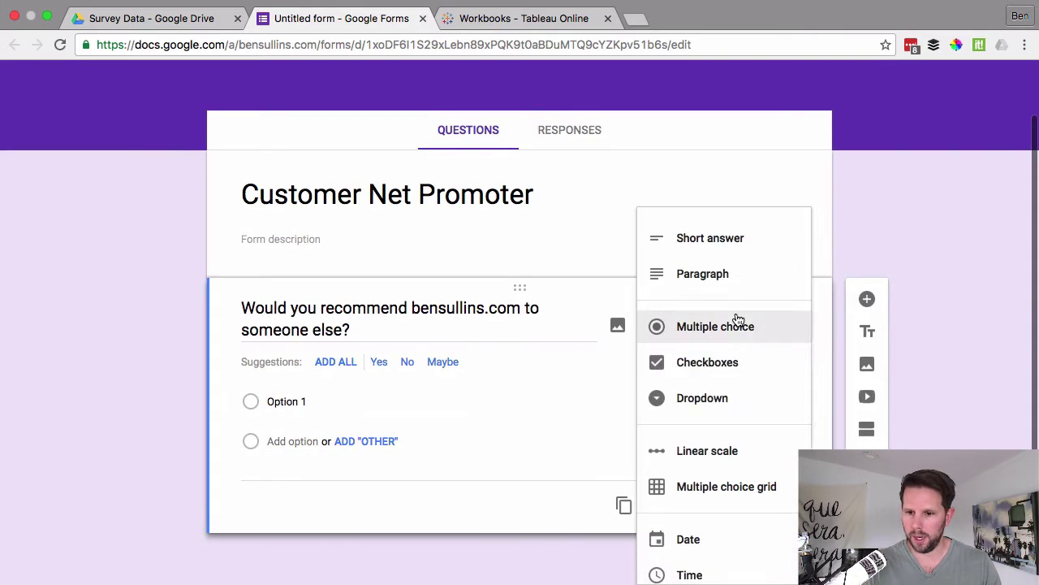
pyautogui.click(744, 441)
pyautogui.click(357, 389)
pyautogui.click(344, 553)
# Label the scale ends 'Not at all likely' and 'Ver likely', and make the question required.
pyautogui.click(340, 445)
pyautogui.scroll(-1, 554, 444)
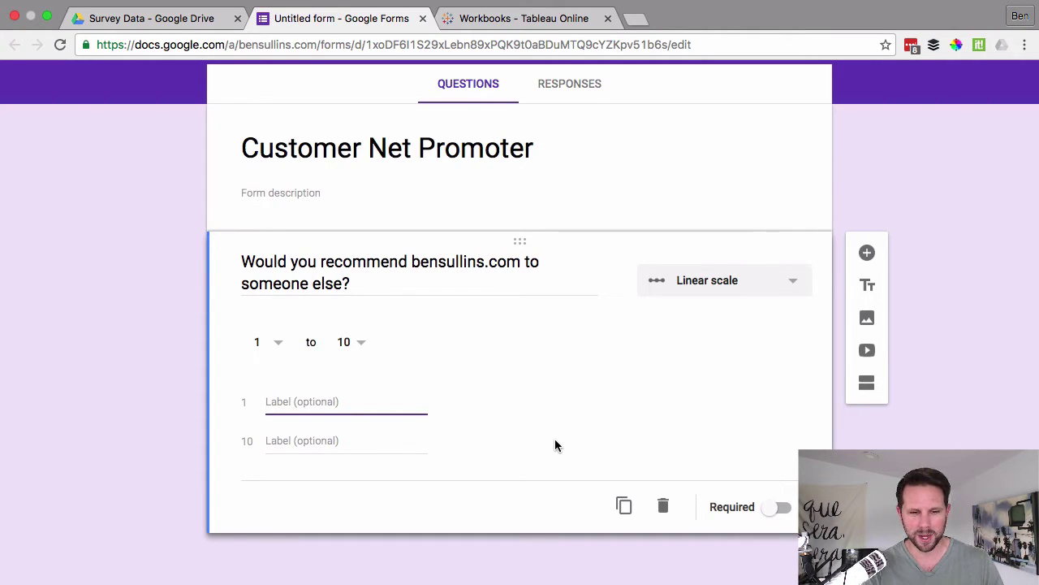
pyautogui.write('Not at all likely')
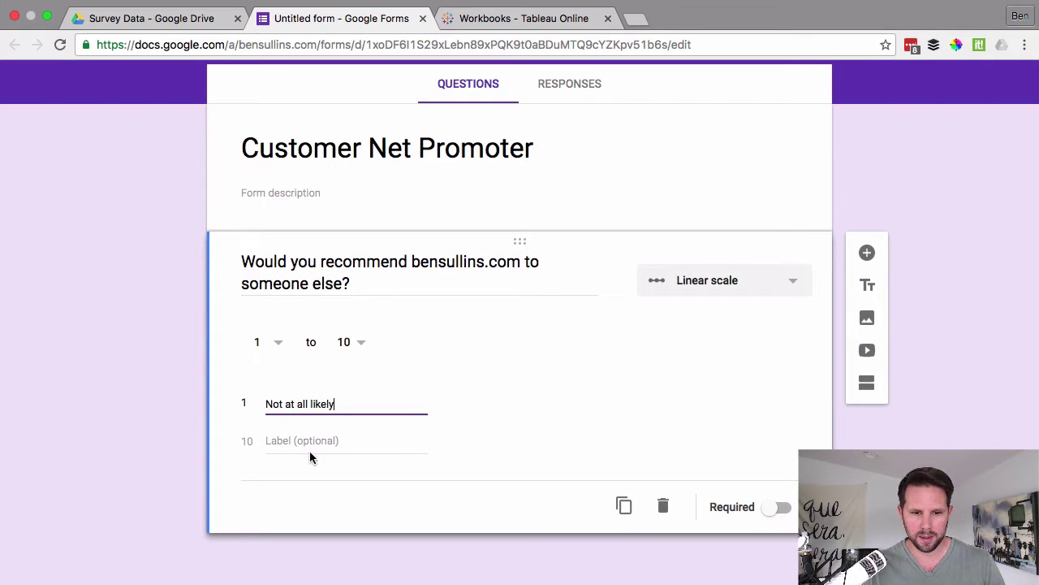
pyautogui.click(303, 437)
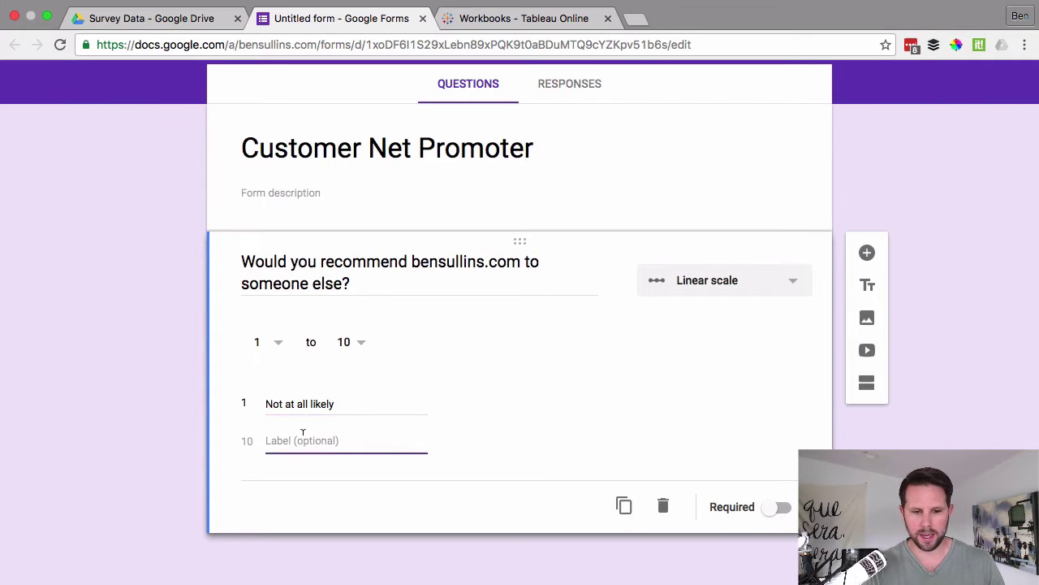
pyautogui.write('Ver likely')
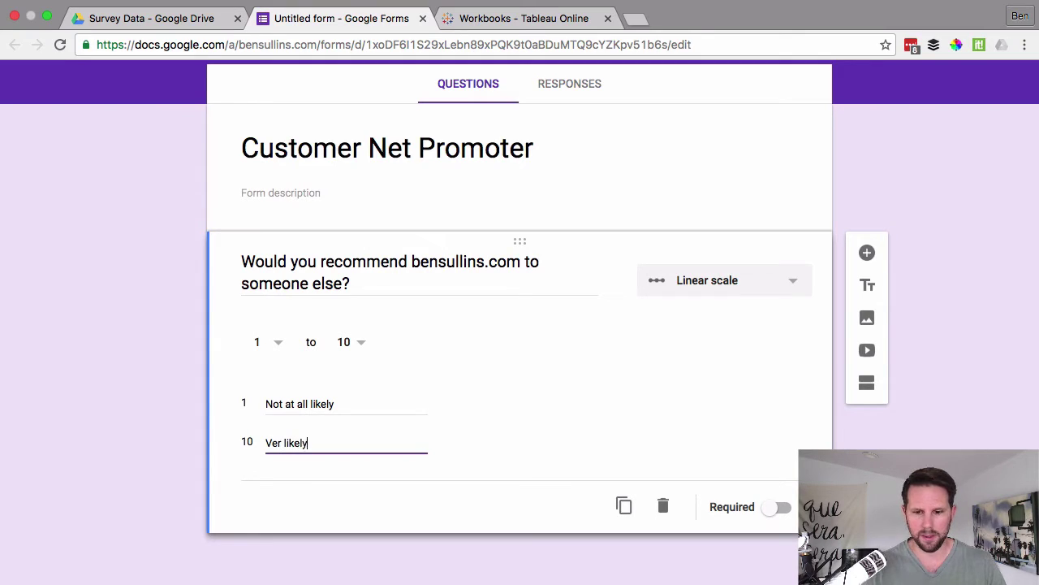
pyautogui.click(773, 510)
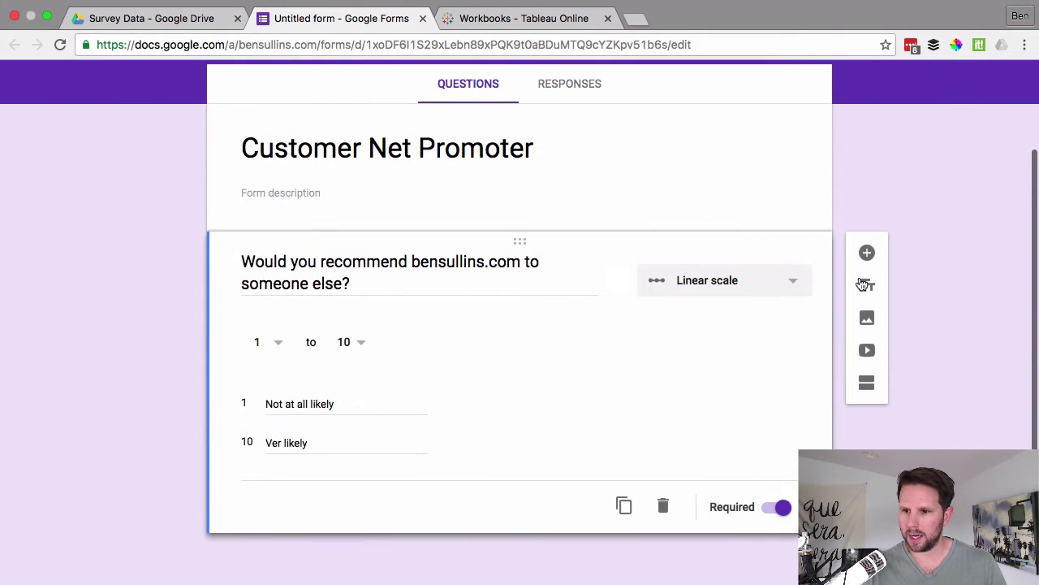
# Add a new question reading 'Where are you located?'.
pyautogui.click(866, 253)
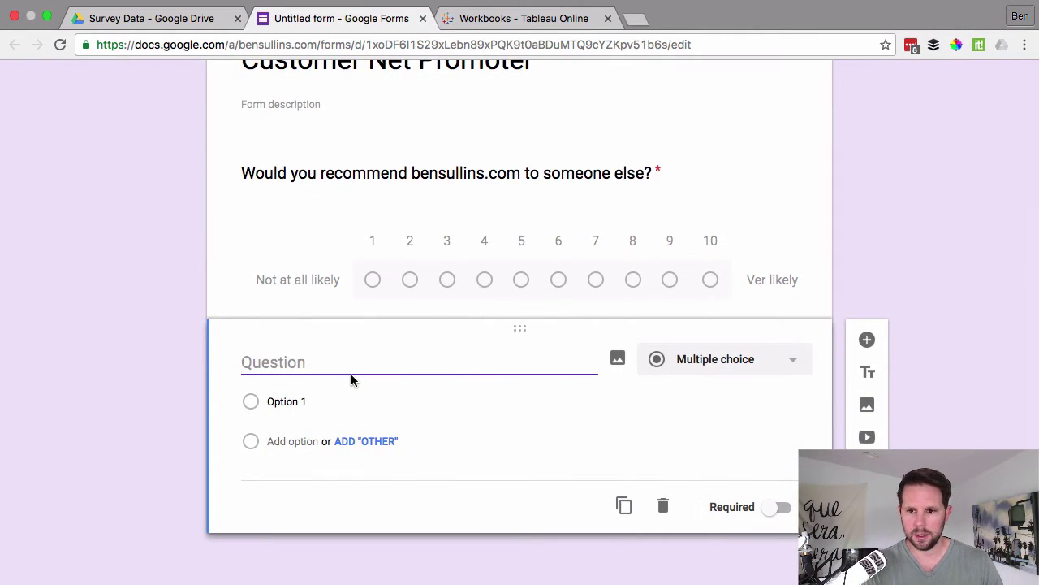
pyautogui.write('Wherea re y')
pyautogui.hotkey('ctrl', 'a')
pyautogui.write('Where are you located?')
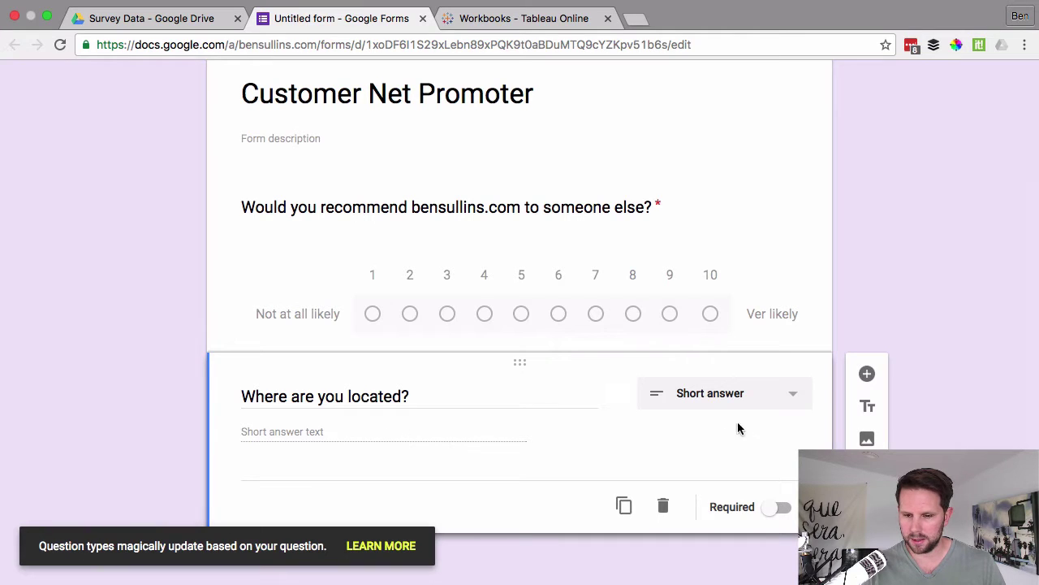
# Keep the location question as required short answer and add a blank question below.
pyautogui.click(730, 398)
pyautogui.scroll(-2, 738, 460)
pyautogui.scroll(-2, 738, 460)
pyautogui.scroll(5, 738, 460)
pyautogui.scroll(-3, 738, 460)
pyautogui.click(932, 342)
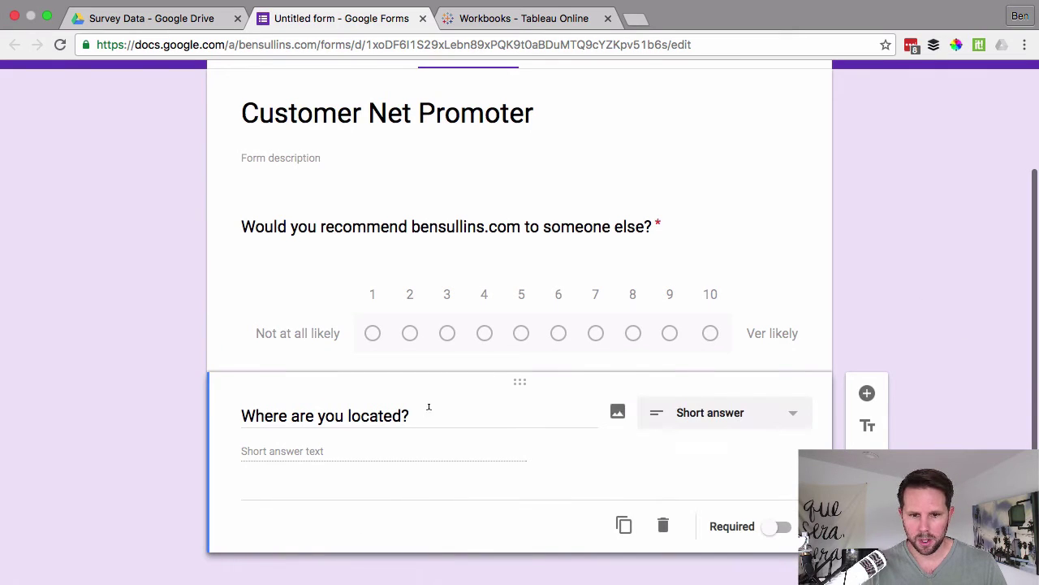
pyautogui.scroll(-1, 726, 450)
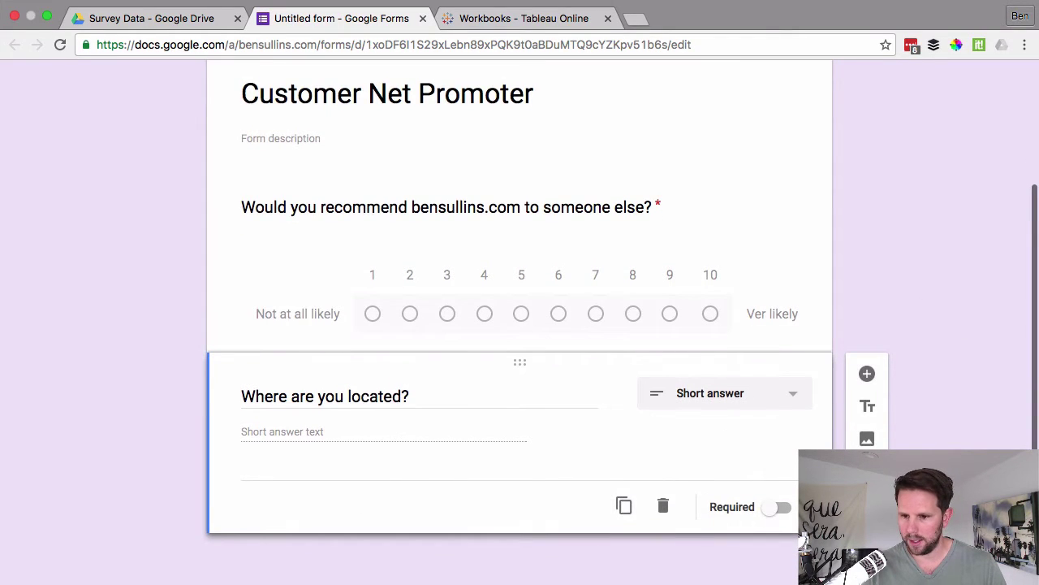
pyautogui.click(786, 509)
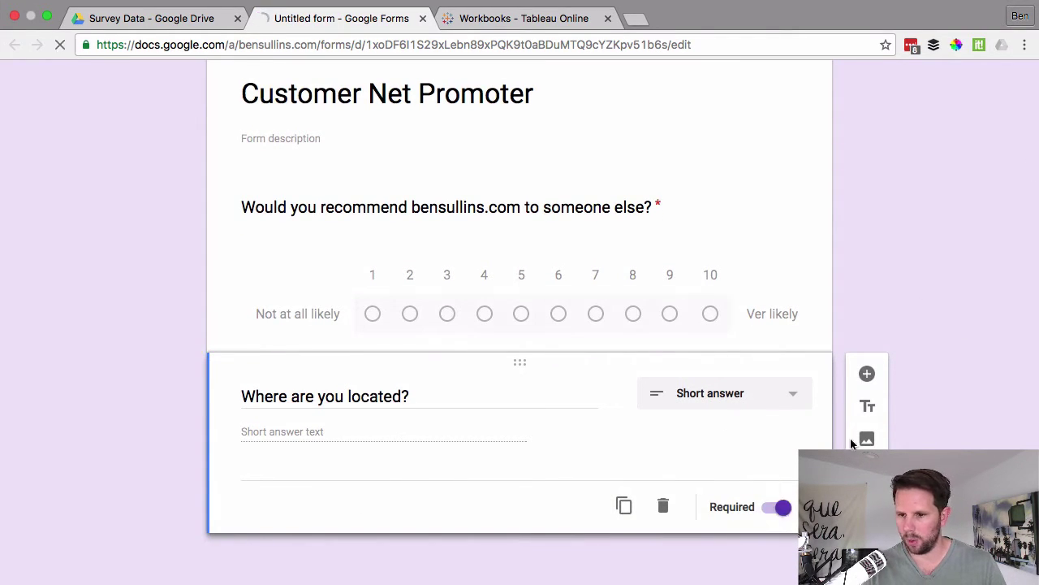
pyautogui.click(867, 374)
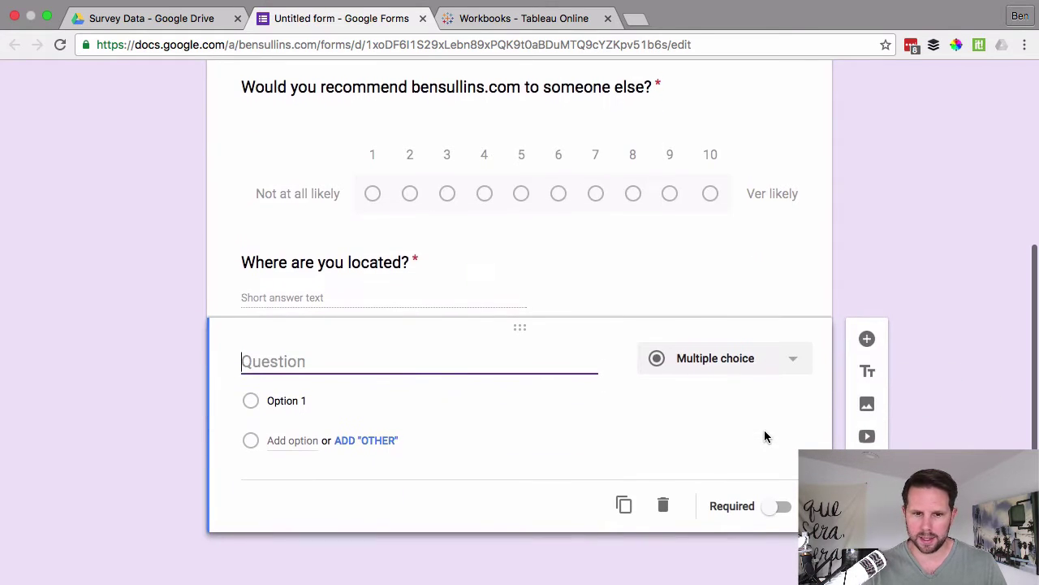
# Add the question 'What industry are you in?' as a dropdown.
pyautogui.write('What insu')
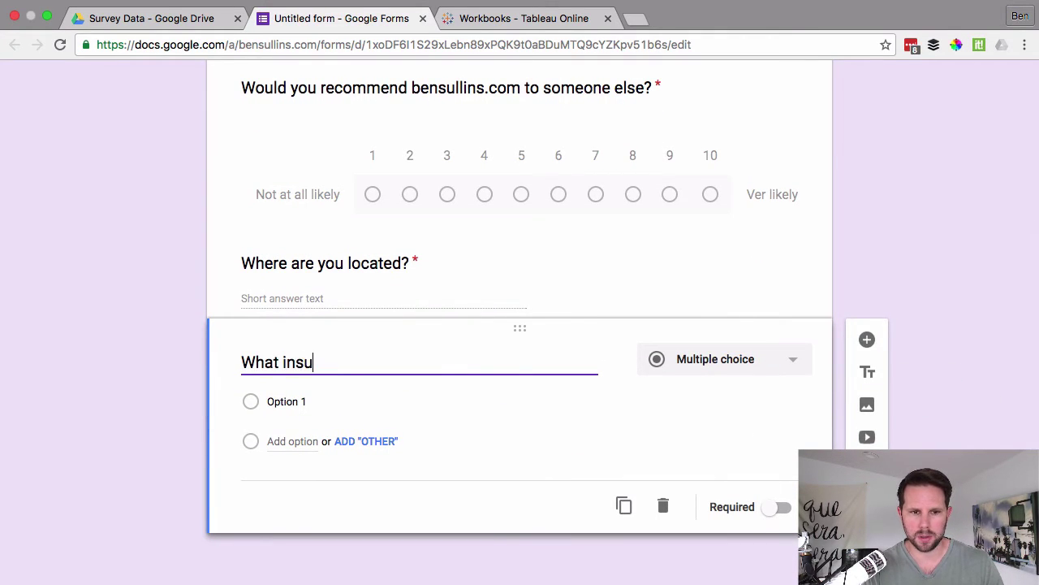
pyautogui.write('dustry are you in?')
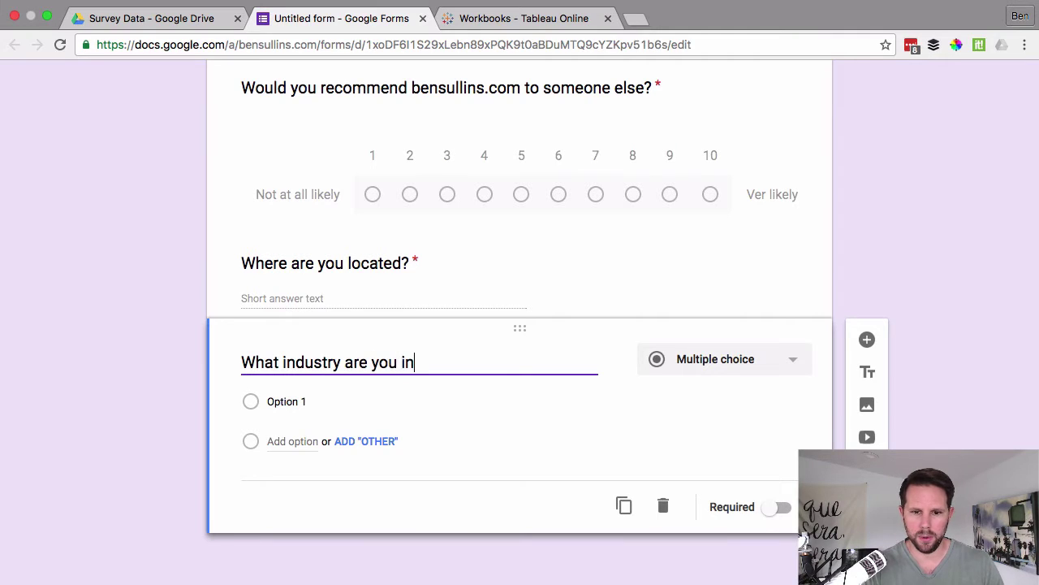
pyautogui.click(687, 360)
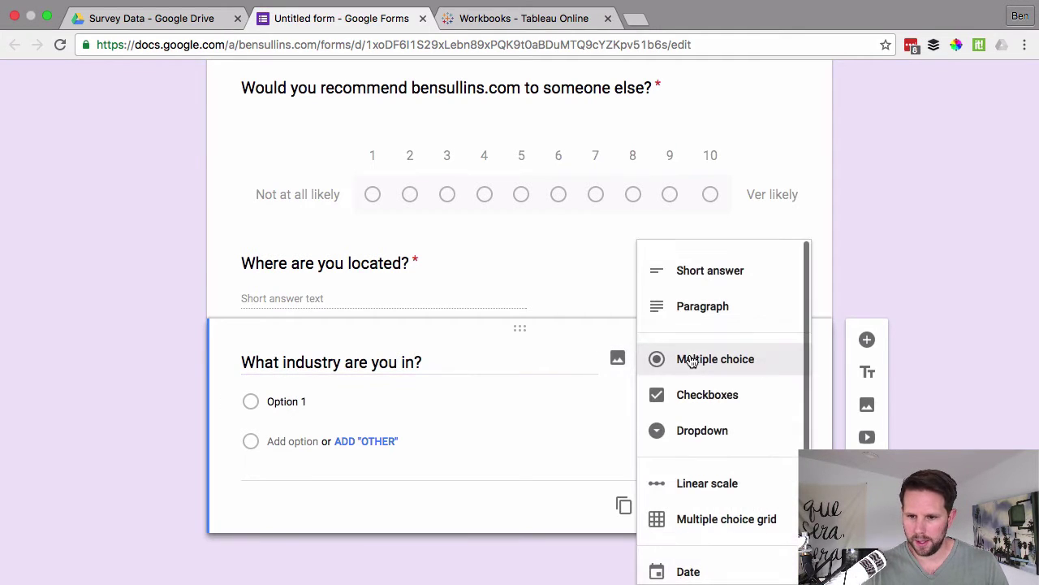
pyautogui.scroll(1, 709, 397)
pyautogui.click(718, 308)
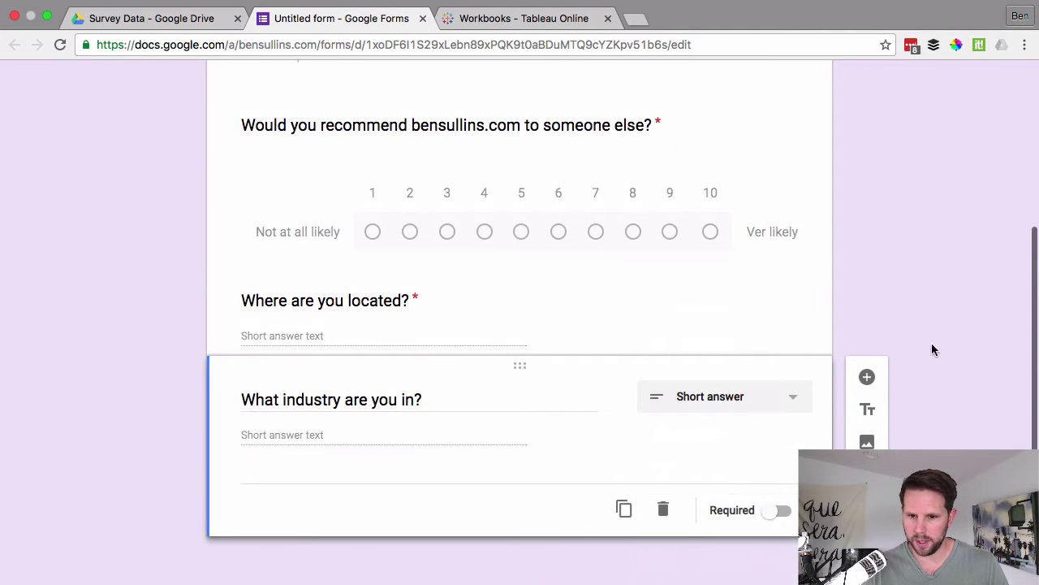
pyautogui.click(724, 407)
pyautogui.scroll(-3, 728, 434)
pyautogui.scroll(1, 729, 435)
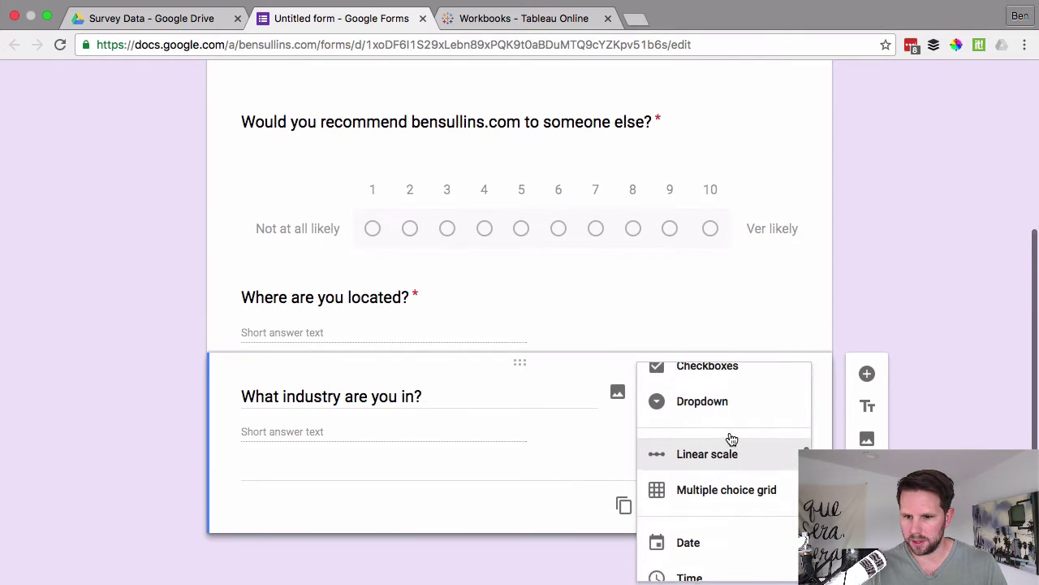
pyautogui.click(725, 406)
# Enter the industry options Tech, Manufacturing, Education, Retail and Banking.
pyautogui.click(407, 404)
pyautogui.write('TEch')
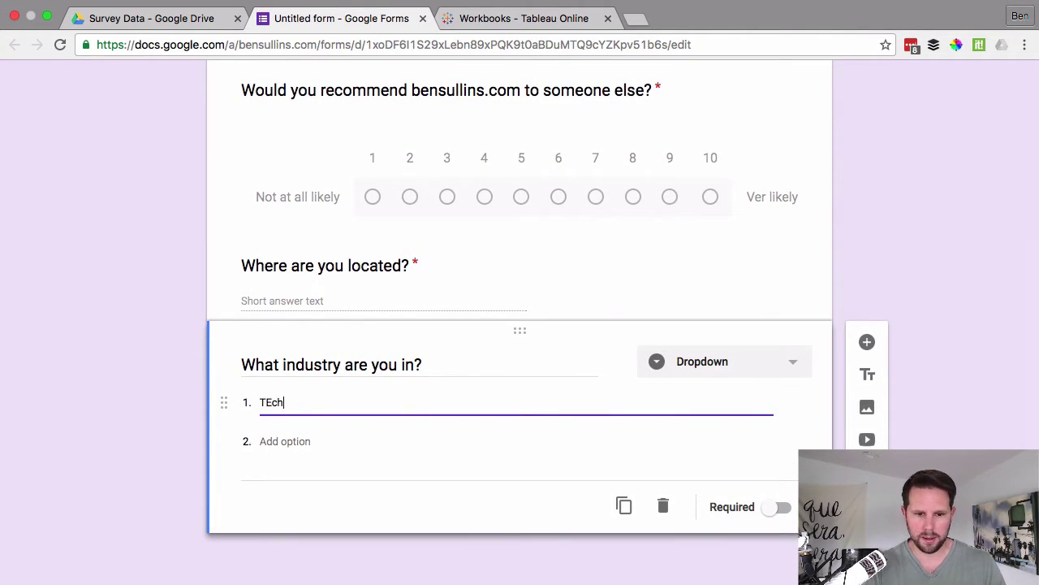
pyautogui.click(282, 441)
pyautogui.write('Manufactur')
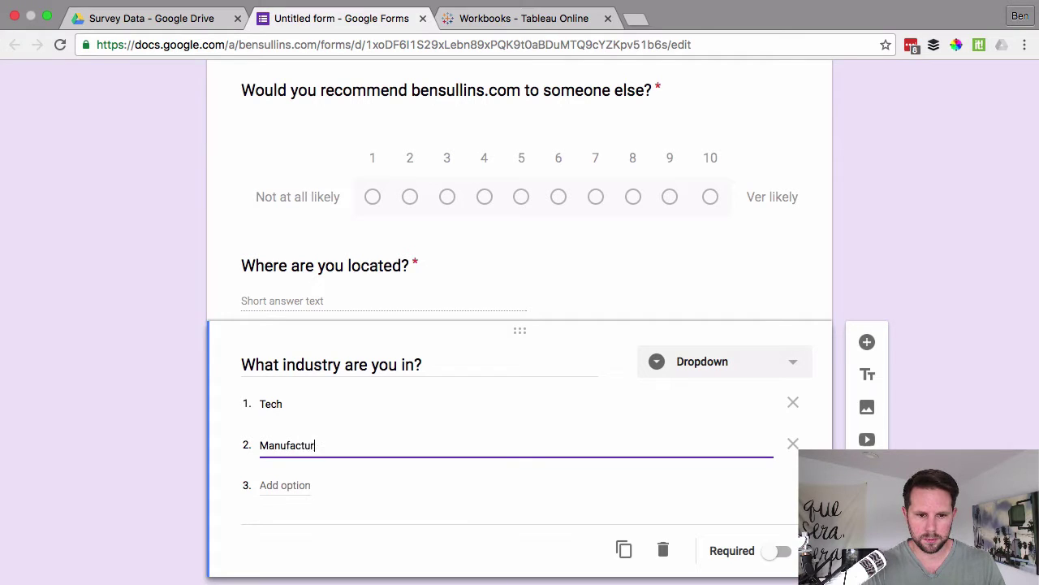
pyautogui.write('ing')
pyautogui.click(269, 485)
pyautogui.write('Education')
pyautogui.click(285, 528)
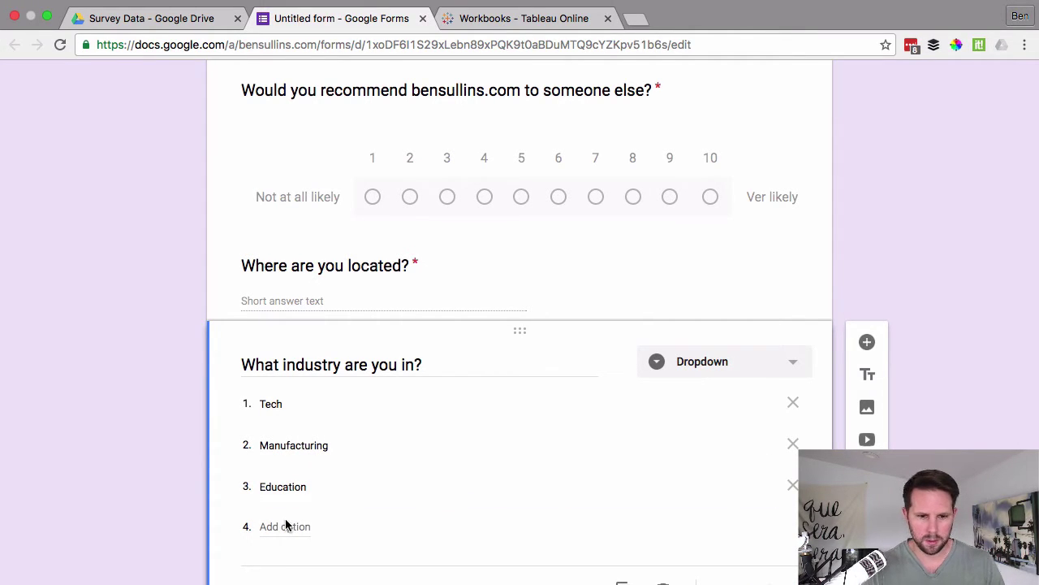
pyautogui.write('Retail')
pyautogui.click(287, 568)
pyautogui.write('Banking')
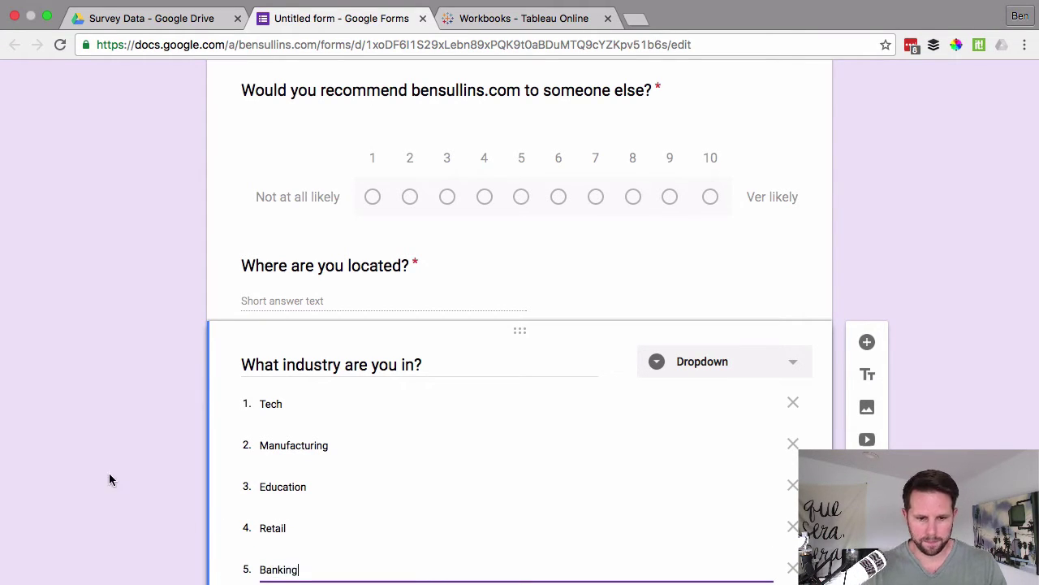
# Delete the empty sixth option and make the industry question required.
pyautogui.scroll(-3, 110, 479)
pyautogui.click(300, 443)
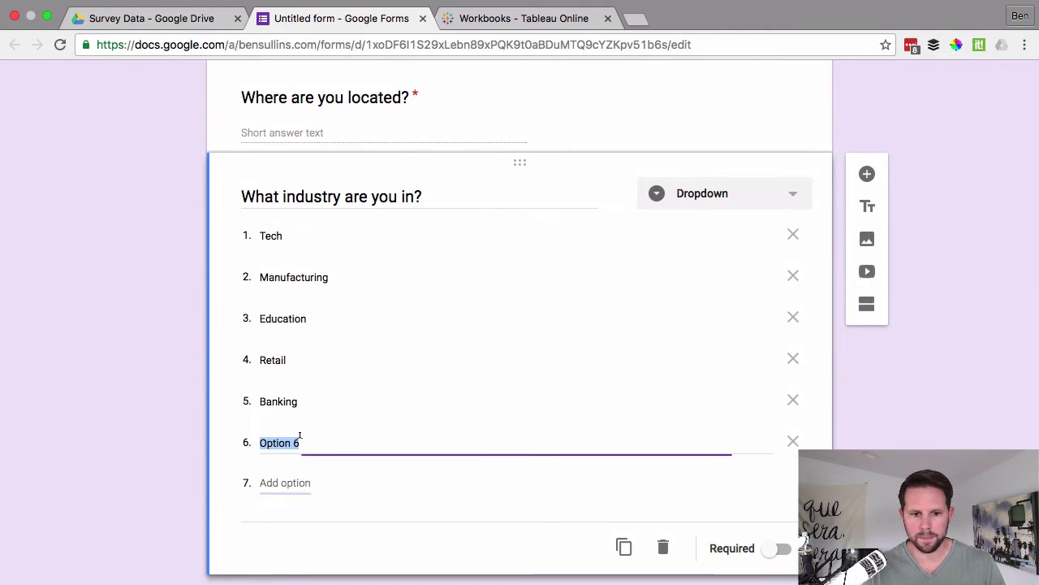
pyautogui.click(794, 441)
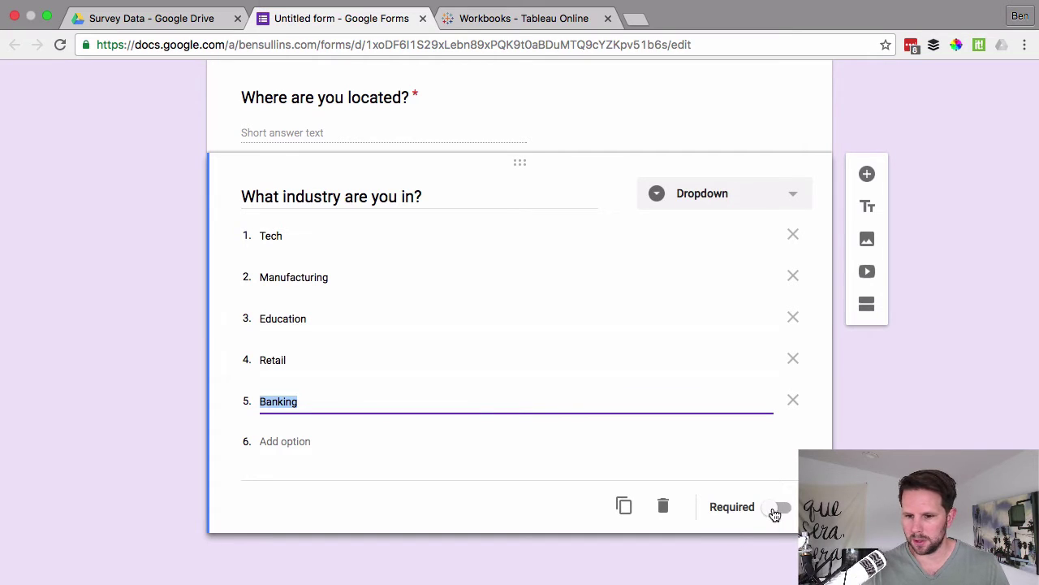
pyautogui.click(779, 509)
pyautogui.scroll(3, 681, 431)
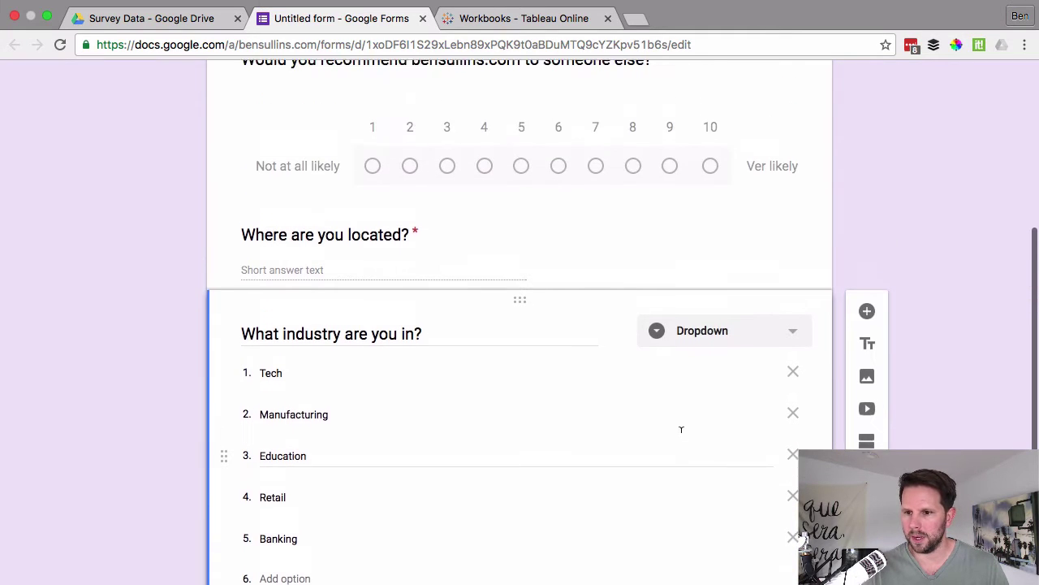
pyautogui.scroll(5, 680, 431)
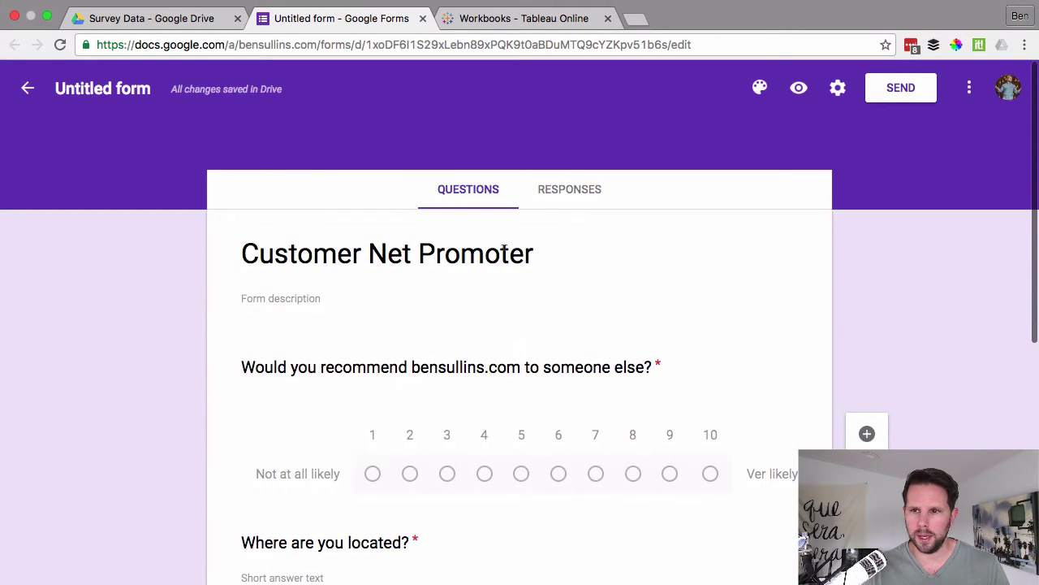
# Link the form's responses to a new spreadsheet named 'Customer NPS (Responses)'.
pyautogui.click(571, 192)
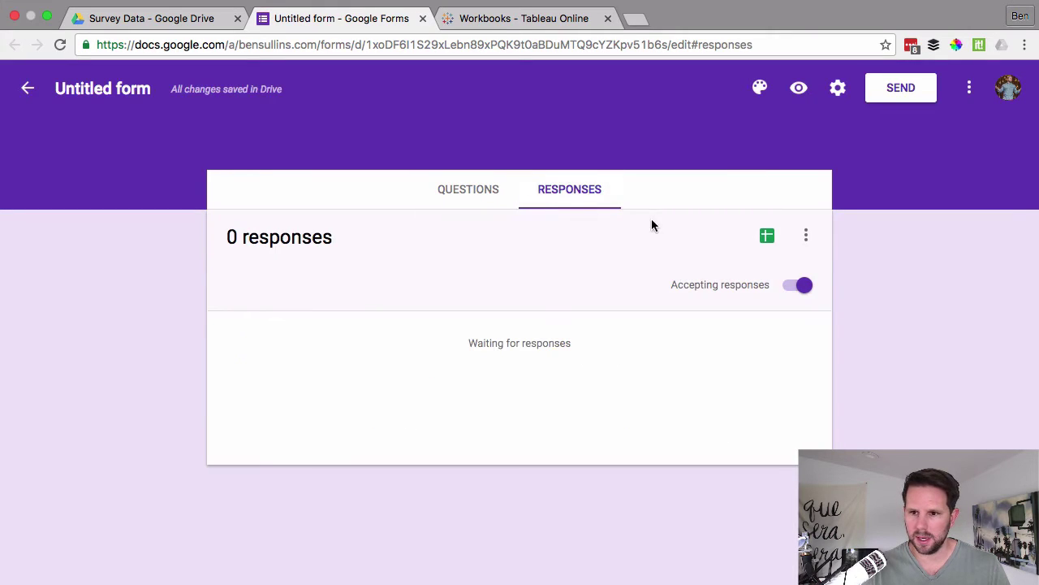
pyautogui.click(768, 239)
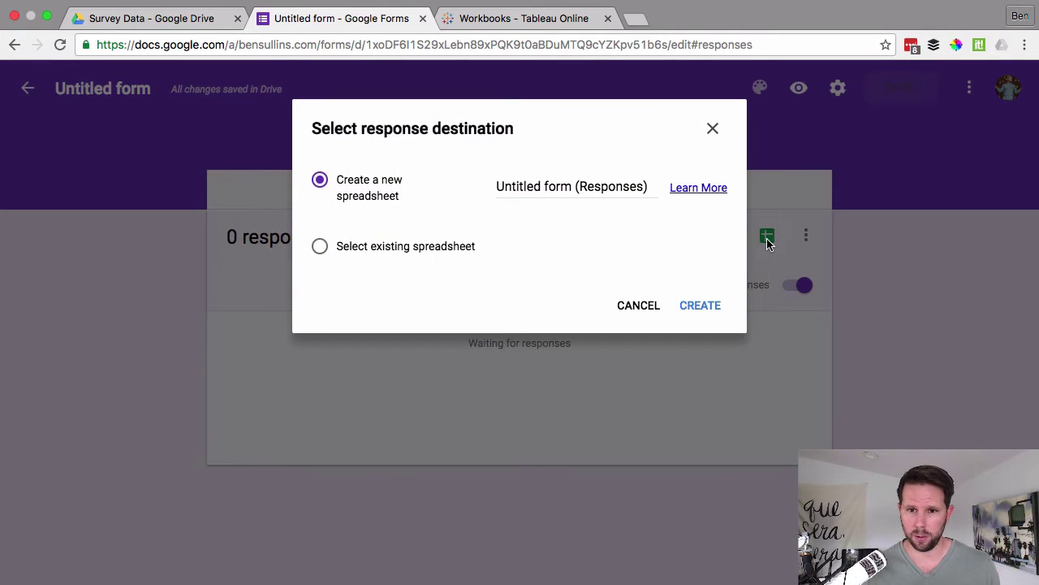
pyautogui.click(539, 182)
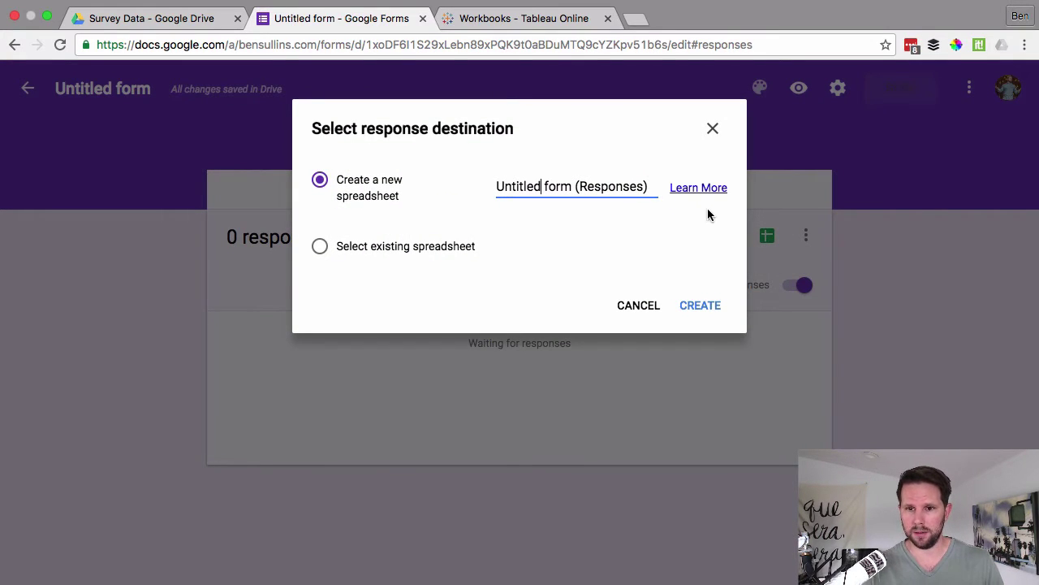
pyautogui.press('super+shift+Left')
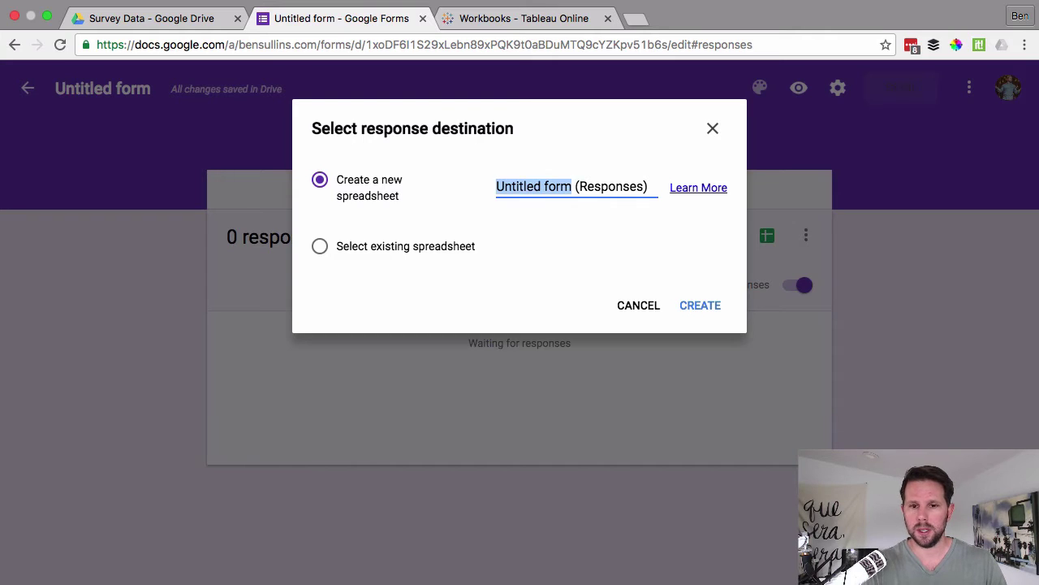
pyautogui.write('Customer NPS')
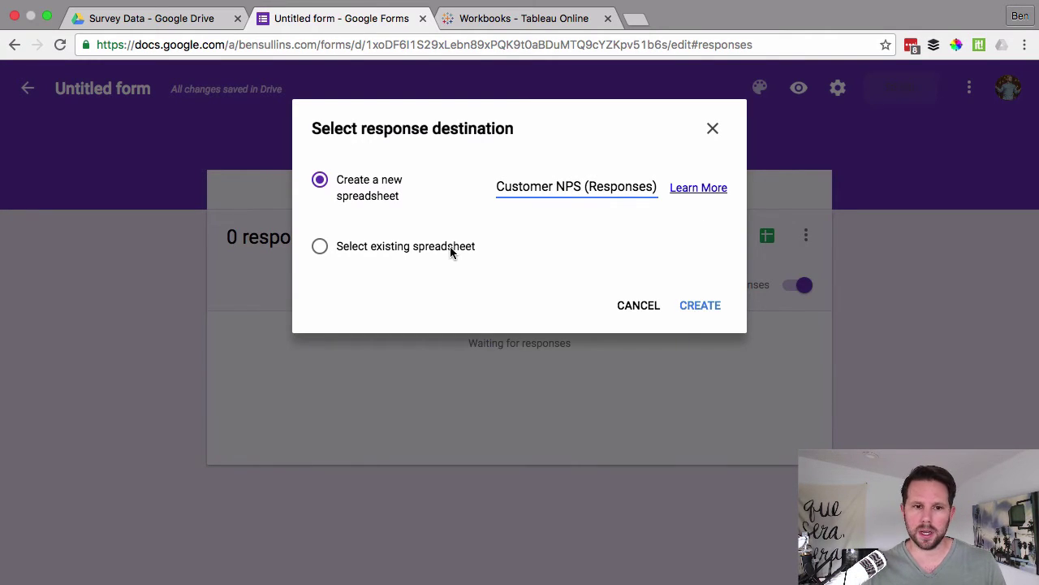
pyautogui.click(708, 309)
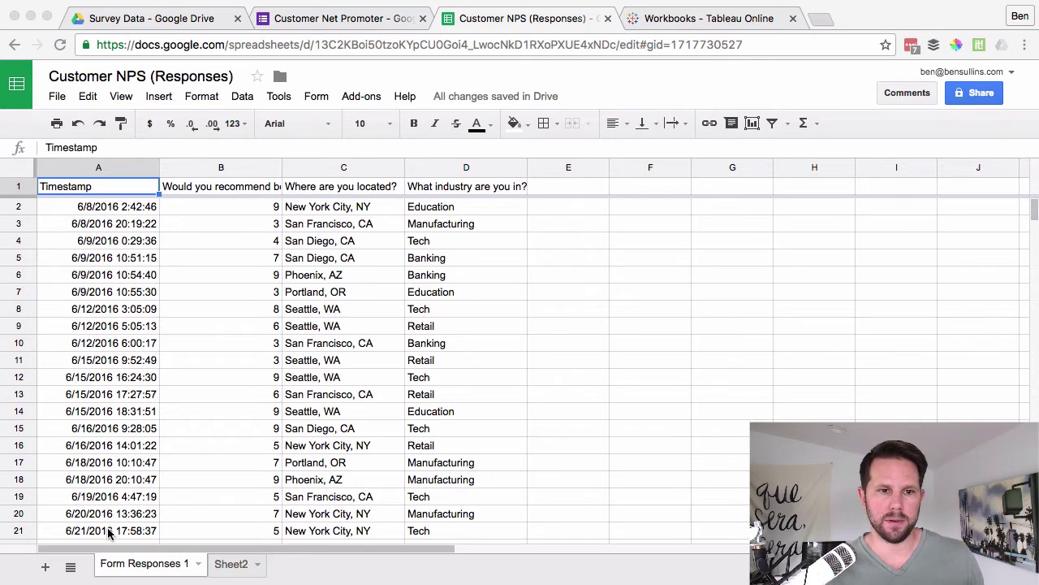
# Inspect the first recommendation score in cell B2 of the Customer NPS (Responses) sheet.
pyautogui.click(268, 210)
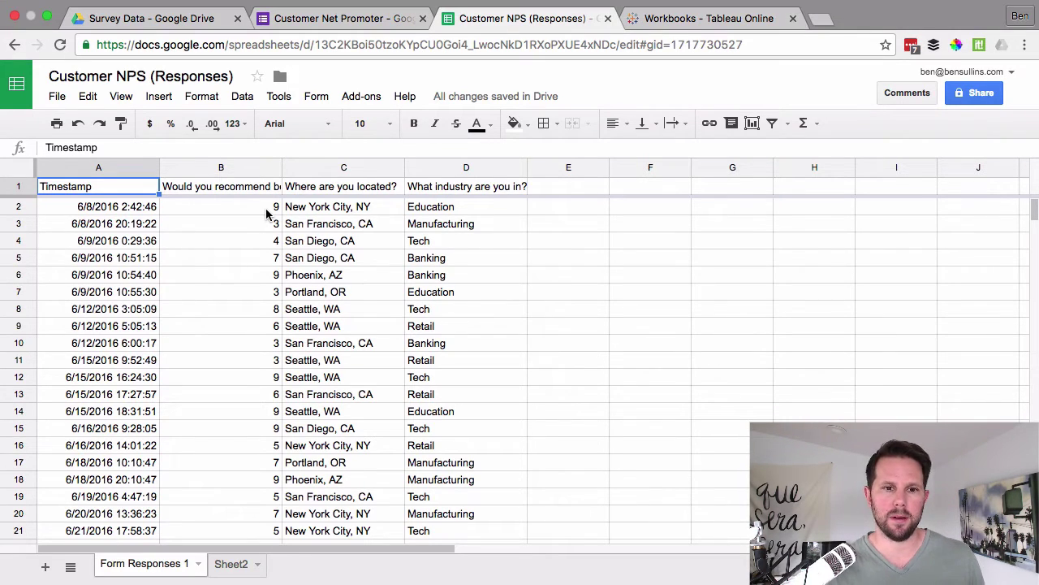
pyautogui.click(265, 208)
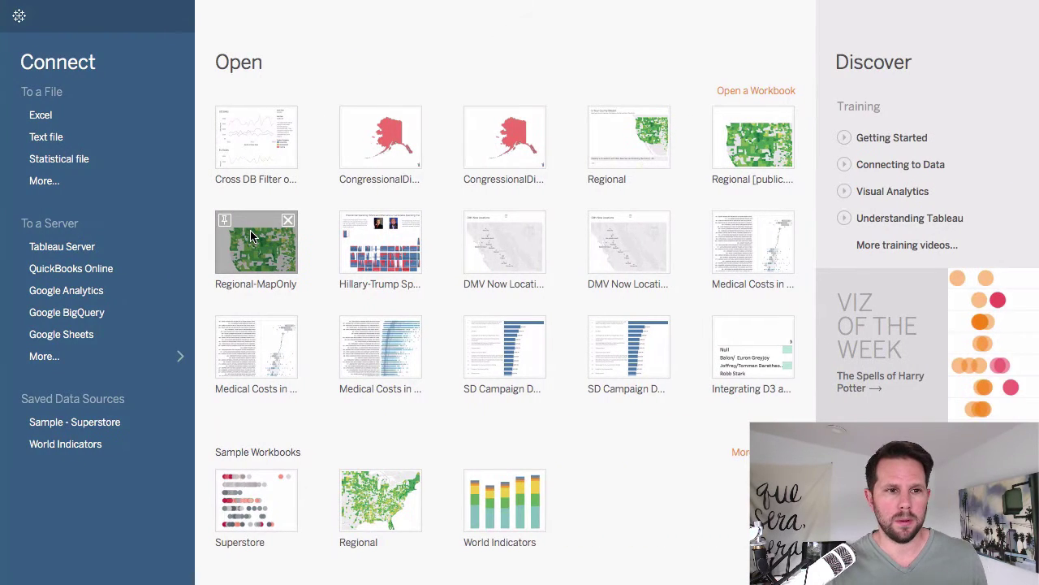
# Connect to Customer NPS (Responses) in Google Sheets, add Form Responses 1, then open Sheet 1.
pyautogui.click(70, 337)
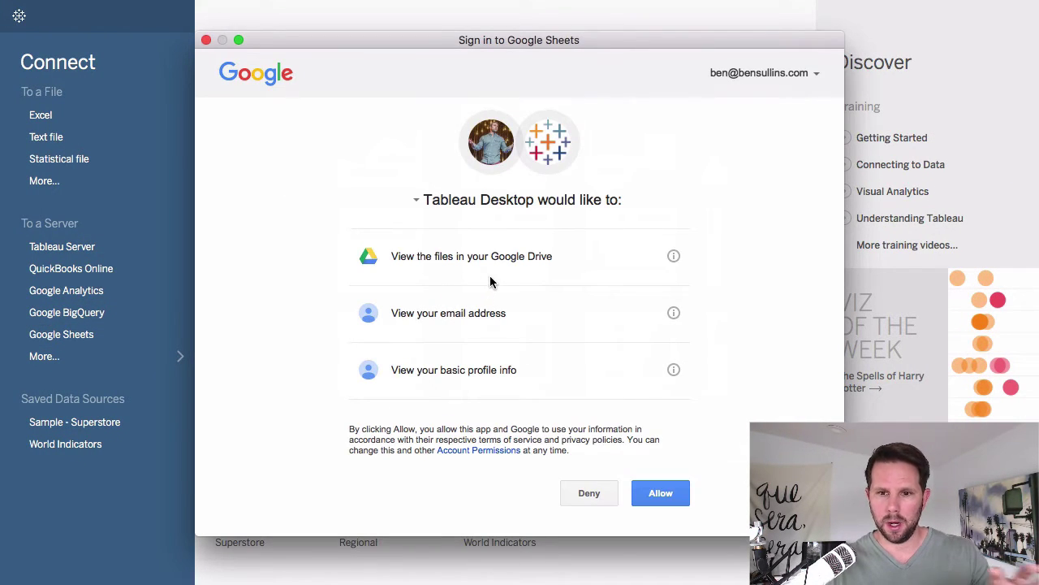
pyautogui.click(665, 497)
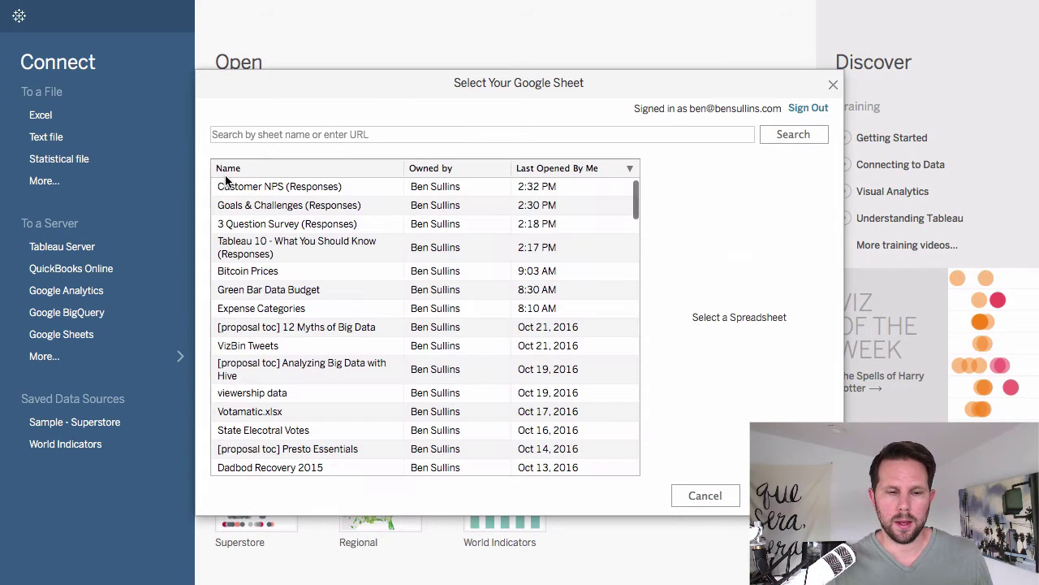
pyautogui.click(271, 187)
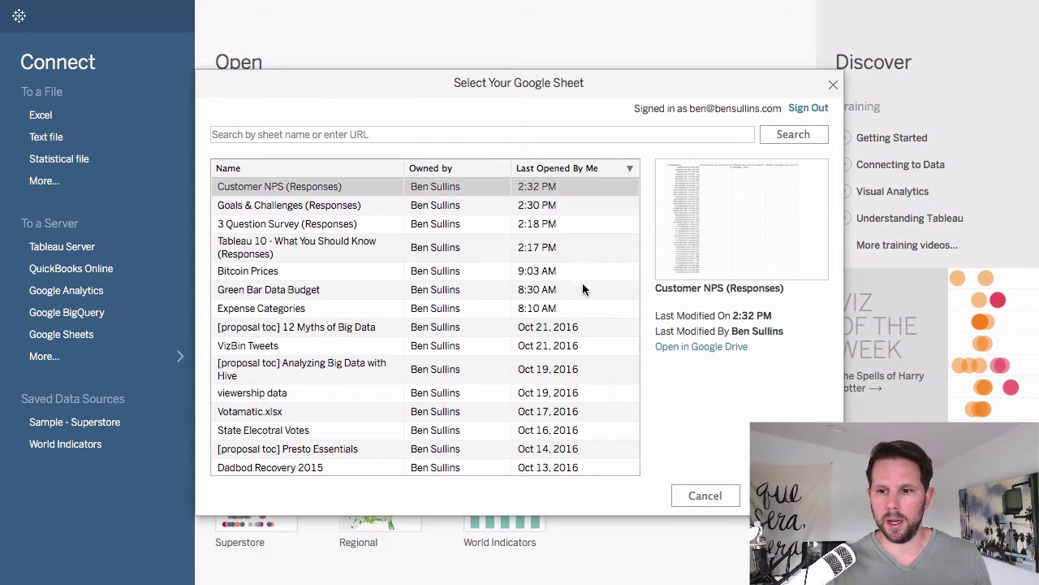
pyautogui.click(781, 495)
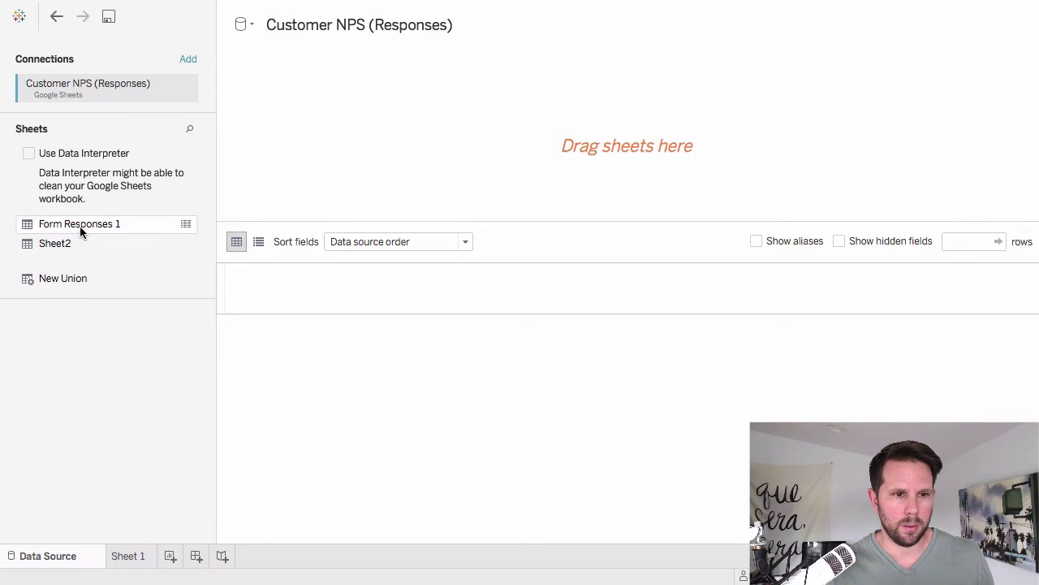
pyautogui.moveTo(78, 225); pyautogui.dragTo(447, 190)
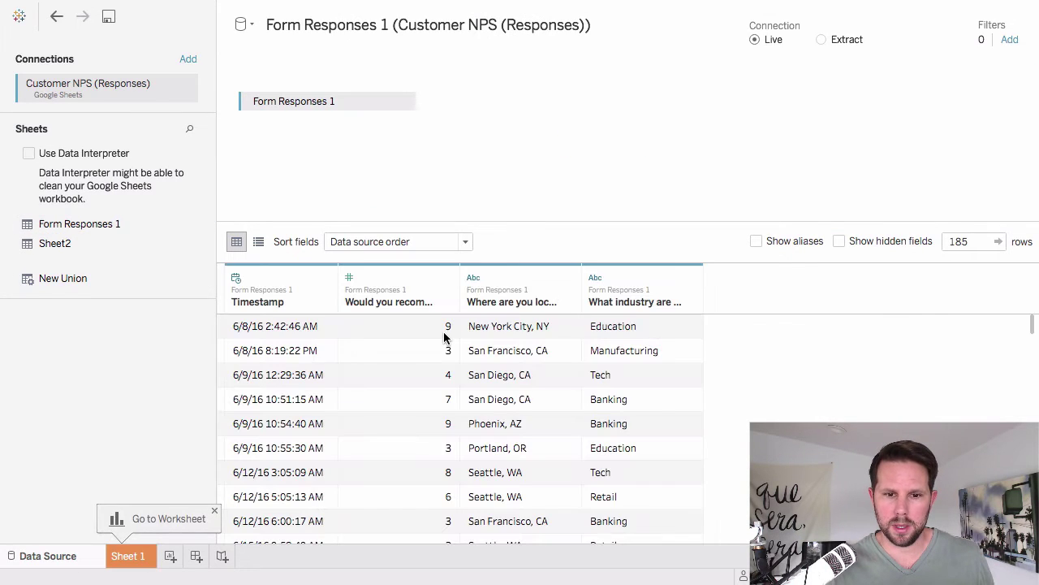
pyautogui.click(132, 558)
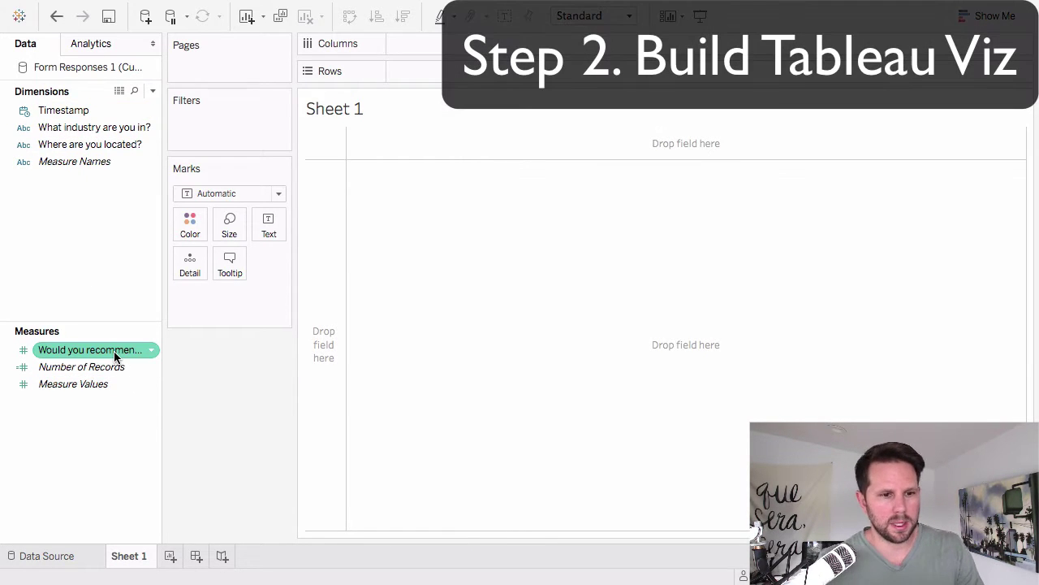
# Rename the recommendation score and industry fields to NPS and Industry.
pyautogui.rightClick(114, 355)
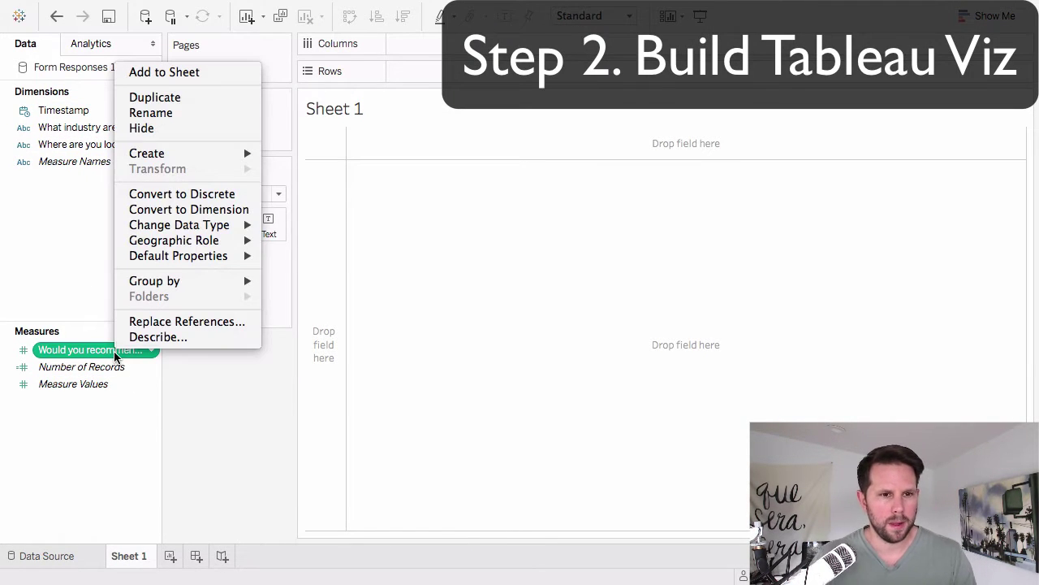
pyautogui.click(156, 112)
pyautogui.write('NPS')
pyautogui.press('Return')
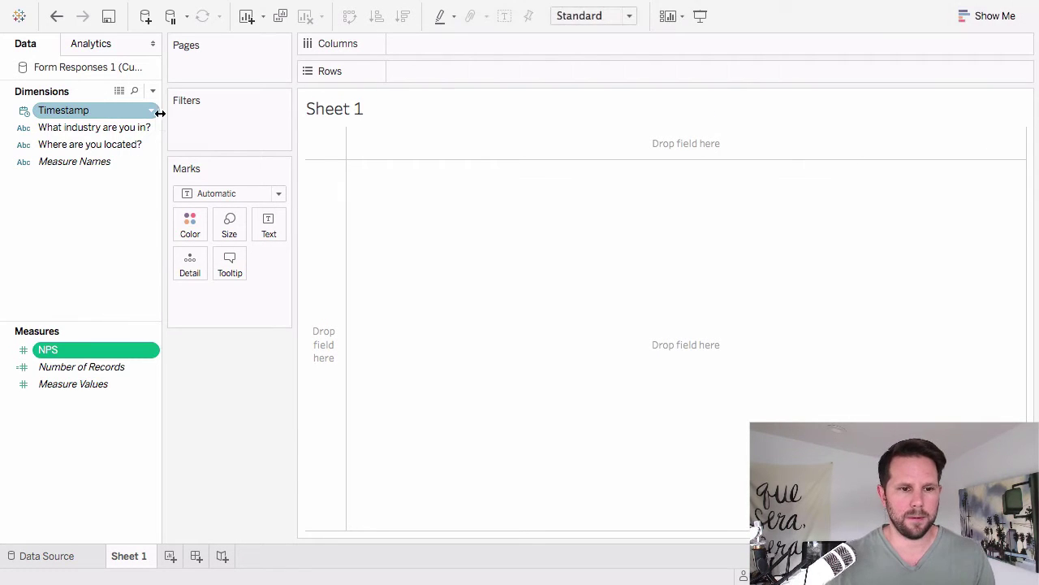
pyautogui.rightClick(84, 131)
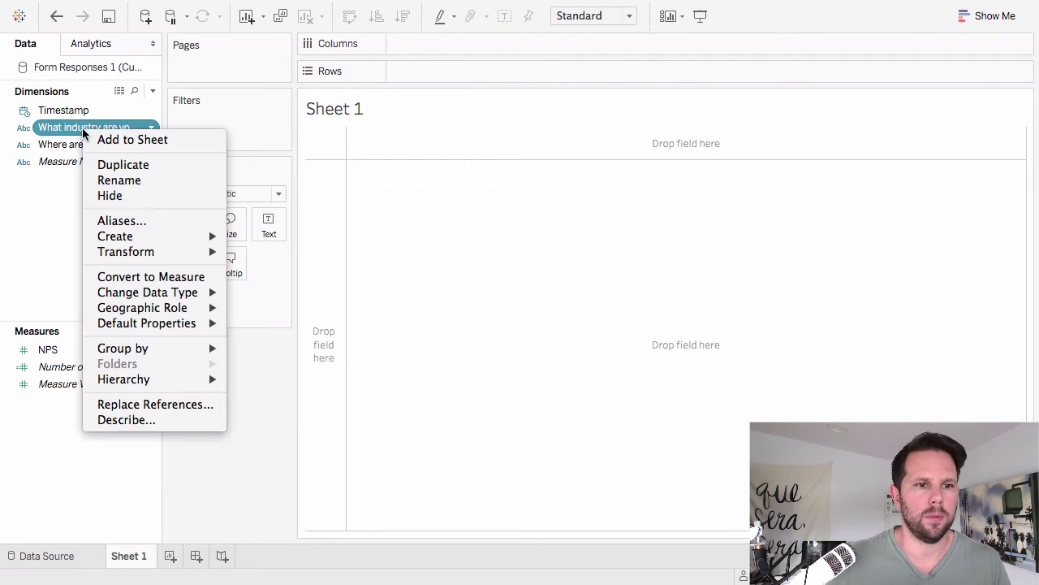
pyautogui.click(138, 181)
pyautogui.write('Industry')
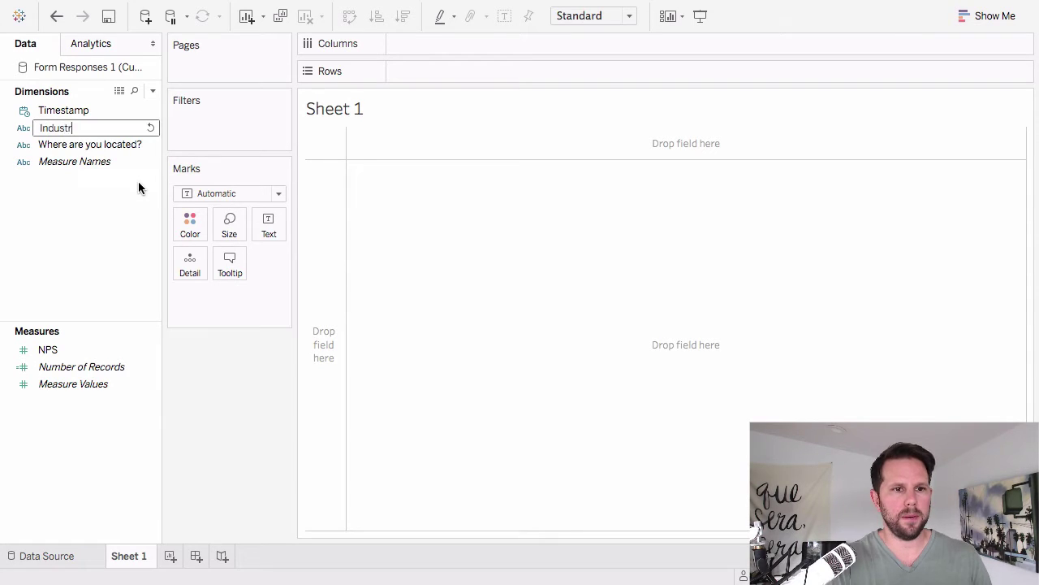
pyautogui.press('Return')
# Rename the location field to Location and place it on Rows, listing seven cities.
pyautogui.rightClick(122, 142)
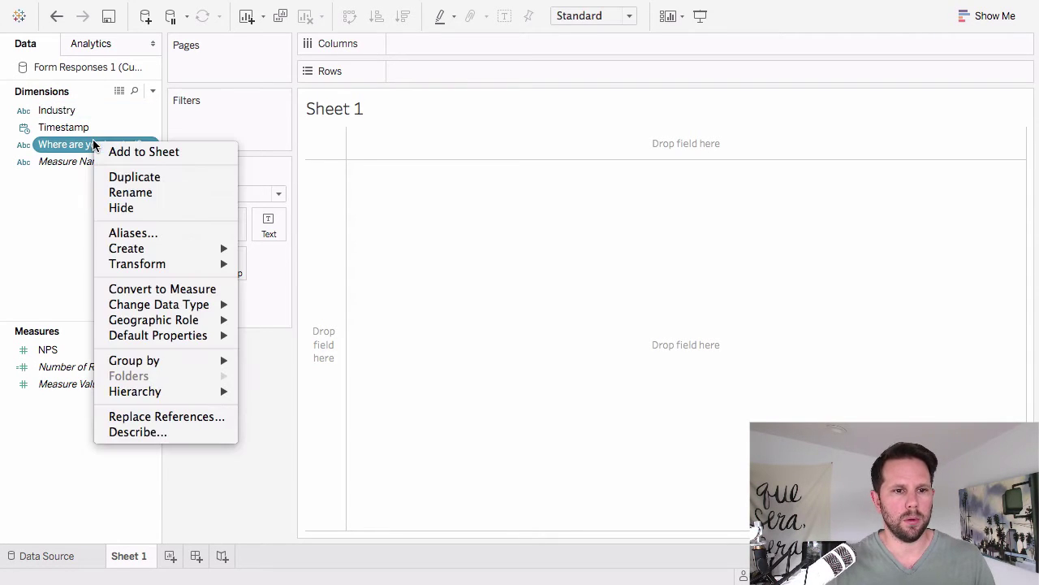
pyautogui.click(132, 192)
pyautogui.write('Loca')
pyautogui.press('BackSpace')
pyautogui.press('BackSpace')
pyautogui.press('BackSpace')
pyautogui.press('BackSpace')
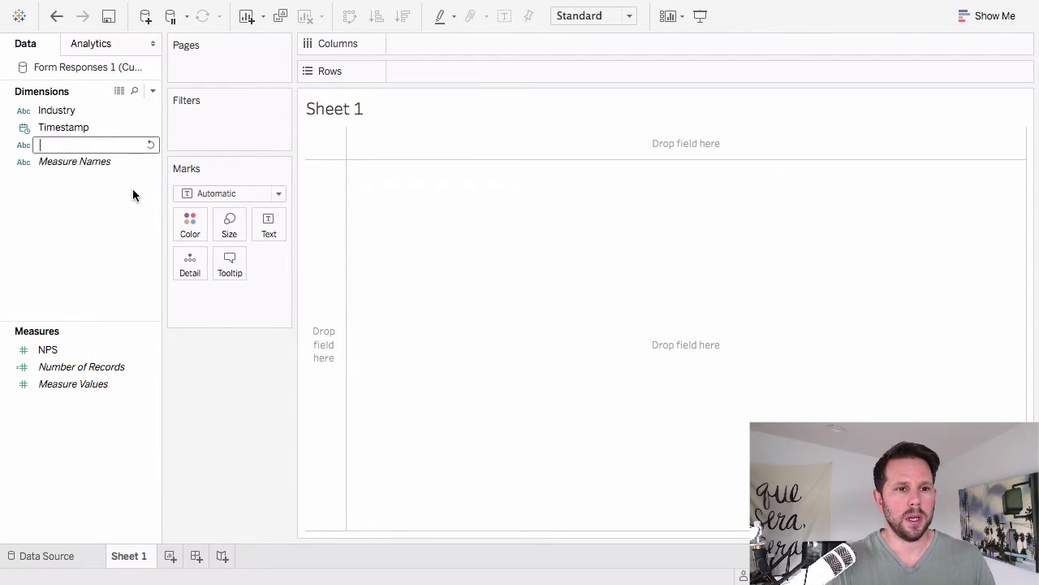
pyautogui.write('Location')
pyautogui.press('Return')
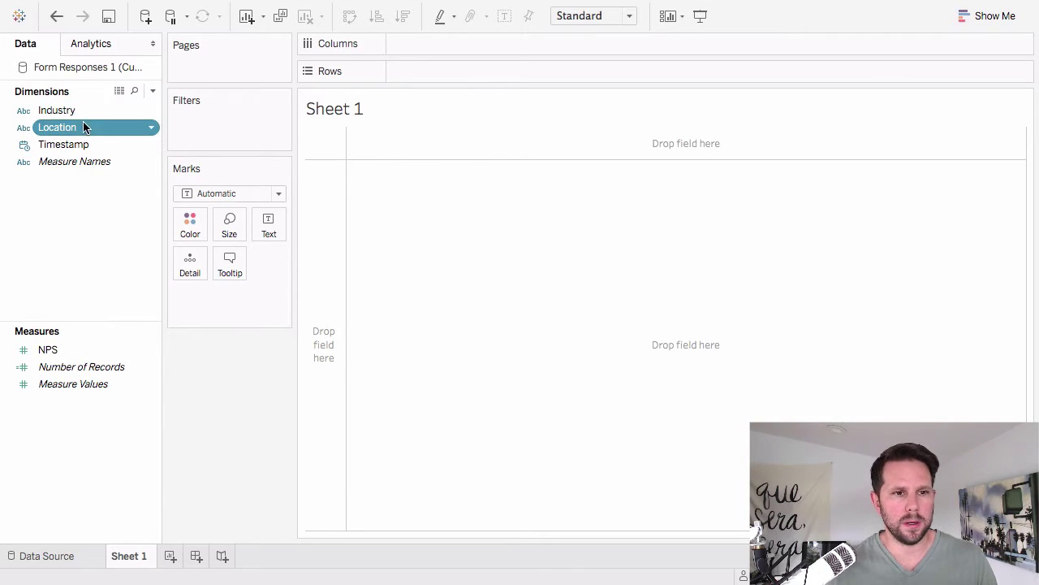
pyautogui.moveTo(83, 127); pyautogui.dragTo(310, 212)
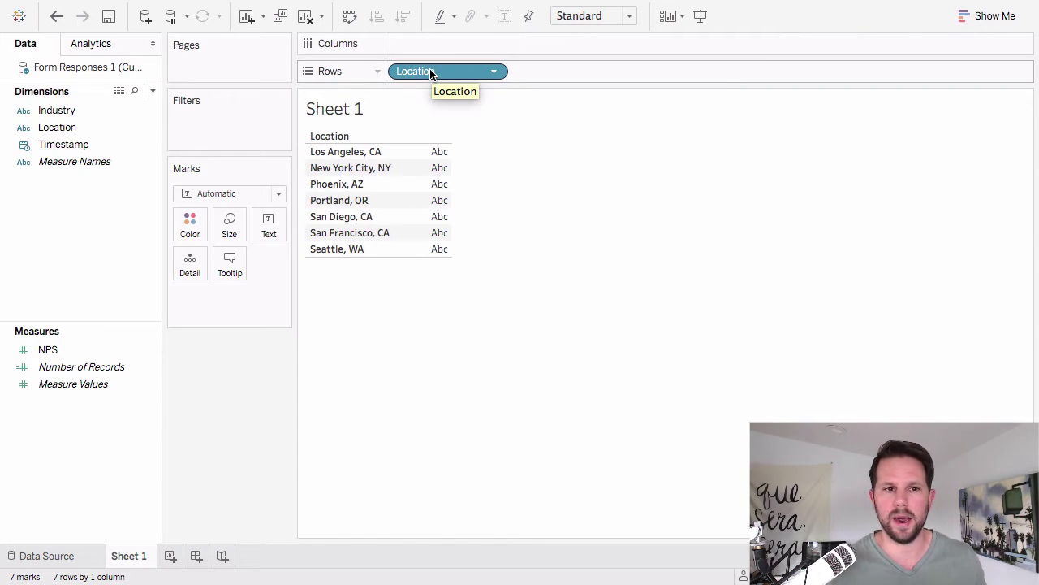
# Remove Location from the view, split it, and put Split 1 on Rows.
pyautogui.moveTo(430, 73); pyautogui.dragTo(93, 246)
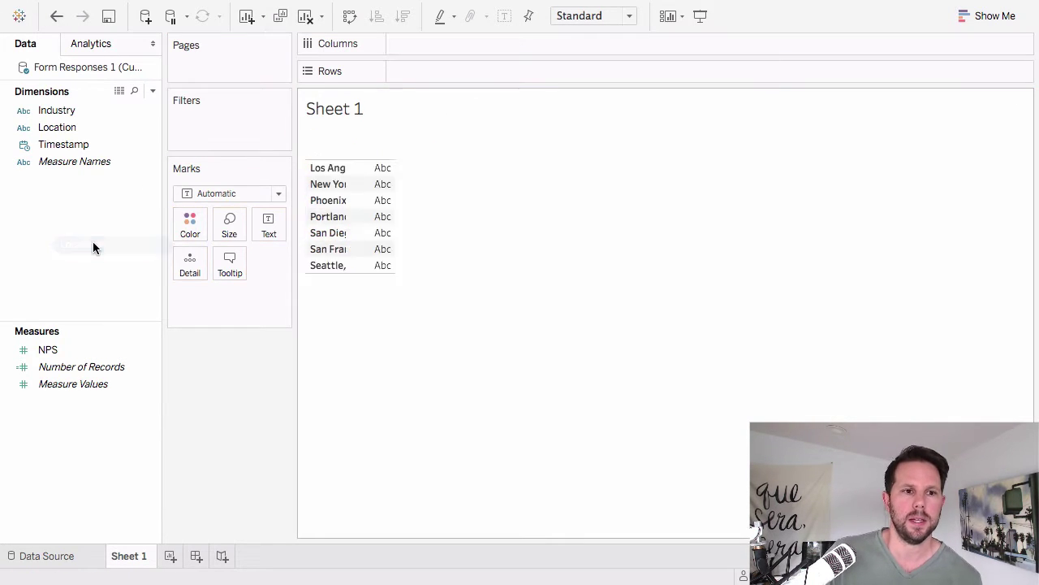
pyautogui.rightClick(67, 127)
pyautogui.moveTo(165, 302)
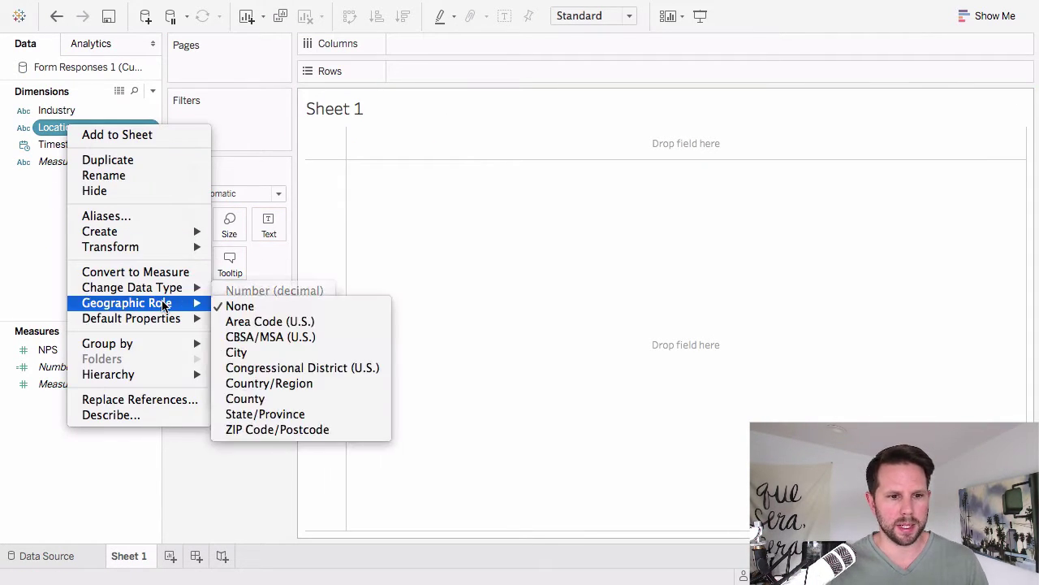
pyautogui.moveTo(167, 247)
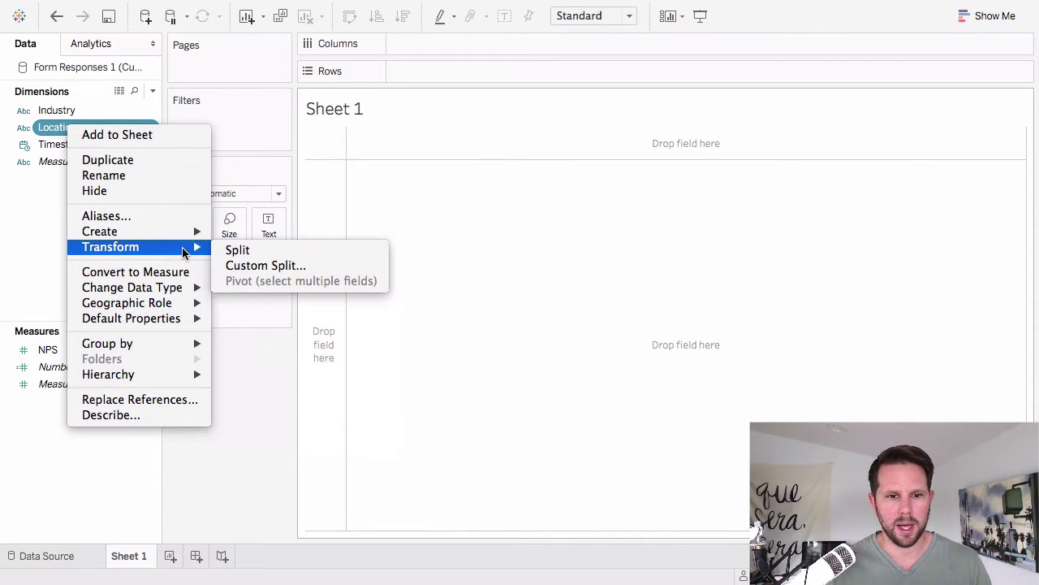
pyautogui.click(232, 249)
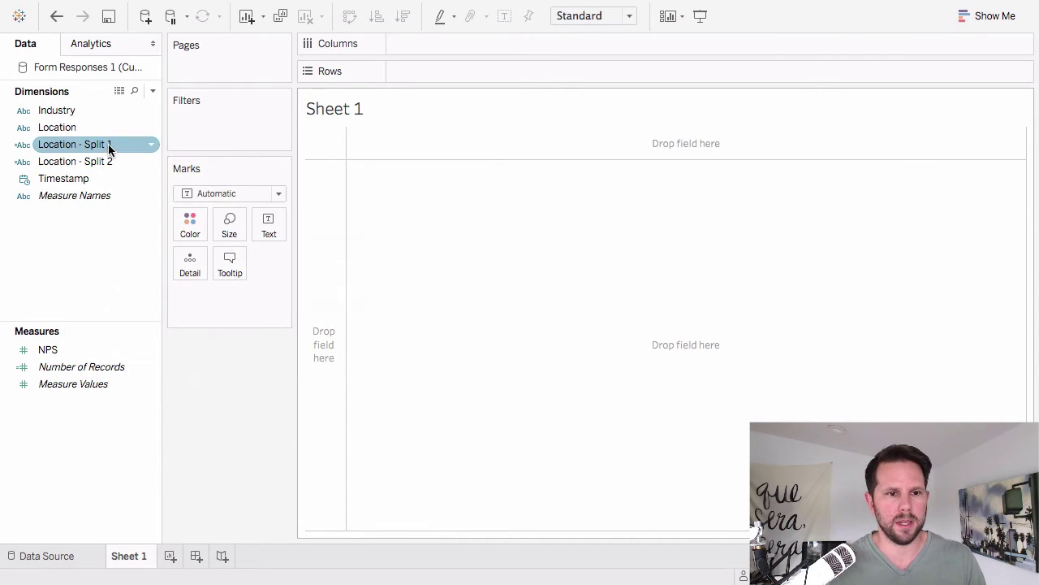
pyautogui.moveTo(138, 144); pyautogui.dragTo(341, 191)
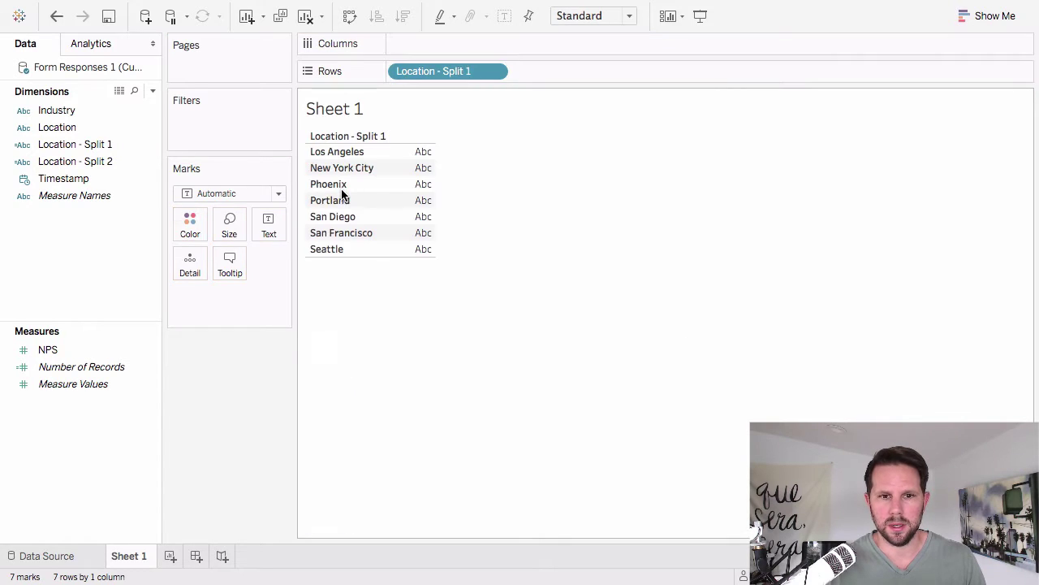
# Rename the two split fields to City and State.
pyautogui.rightClick(104, 142)
pyautogui.click(173, 261)
pyautogui.write('City')
pyautogui.press('Return')
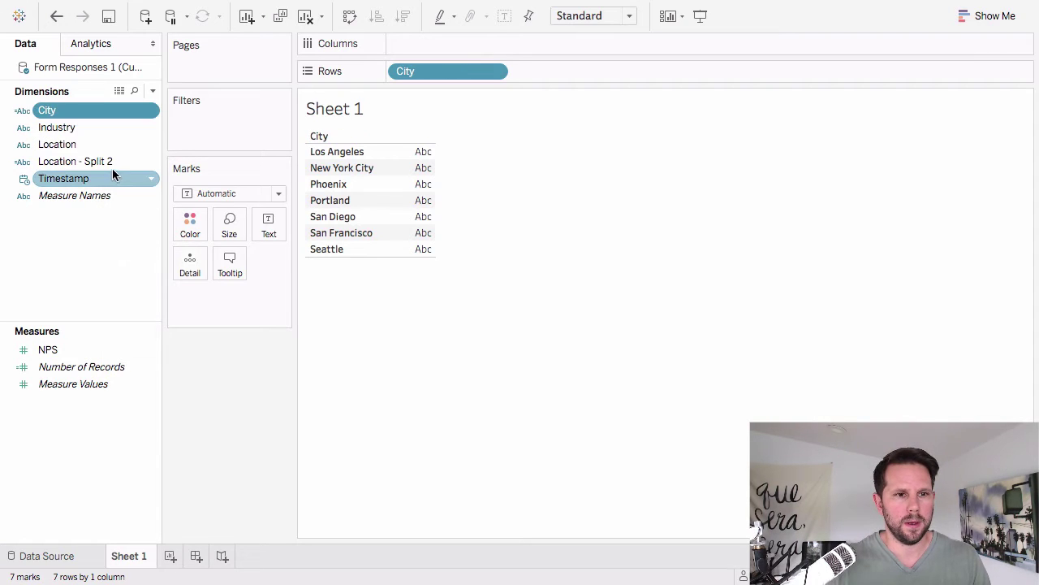
pyautogui.rightClick(112, 166)
pyautogui.click(150, 290)
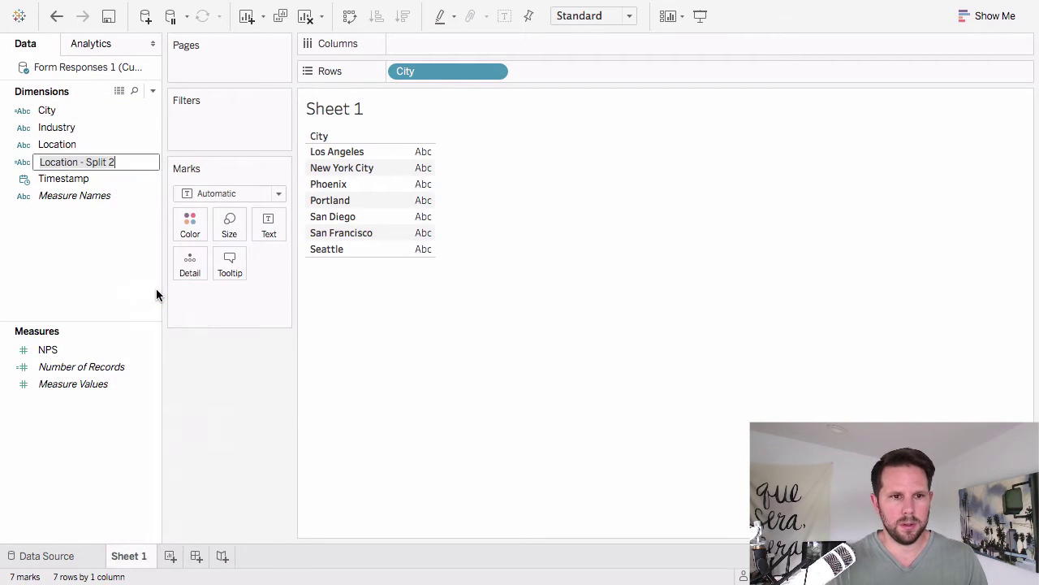
pyautogui.write('State')
pyautogui.press('Return')
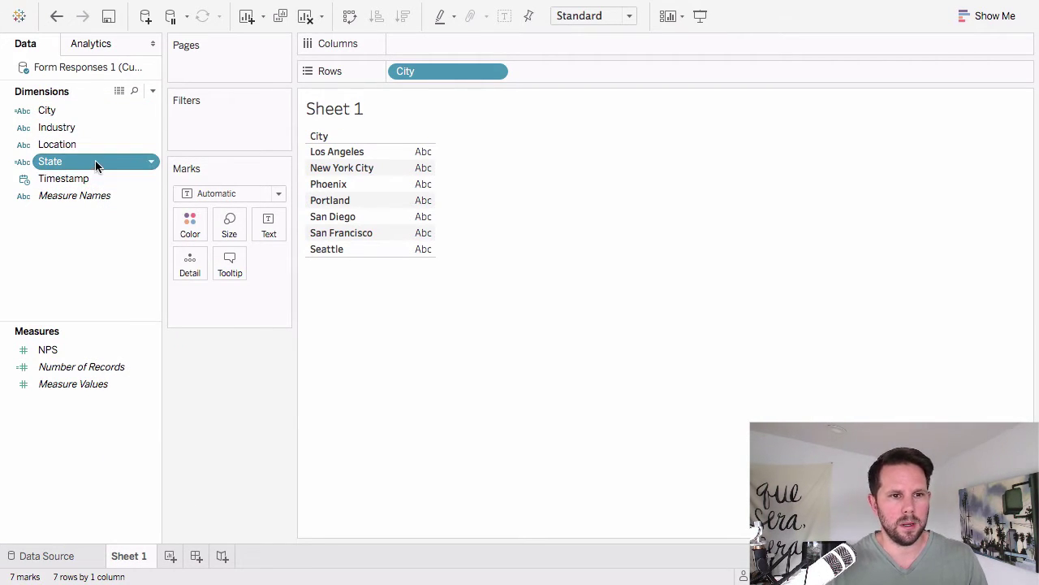
# Assign State the State/Province geographic role and City the City role.
pyautogui.rightClick(98, 165)
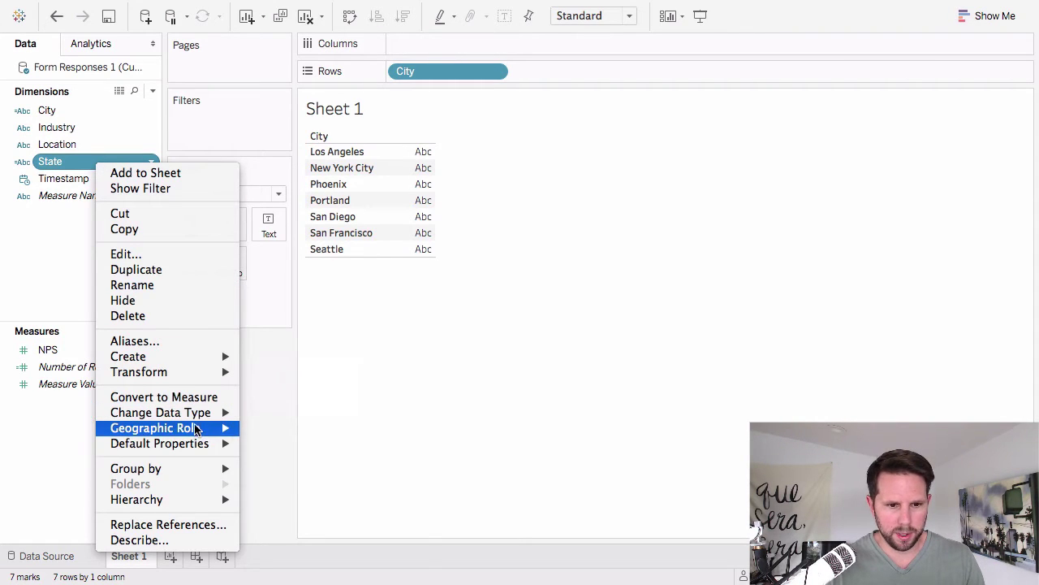
pyautogui.moveTo(197, 428)
pyautogui.click(329, 539)
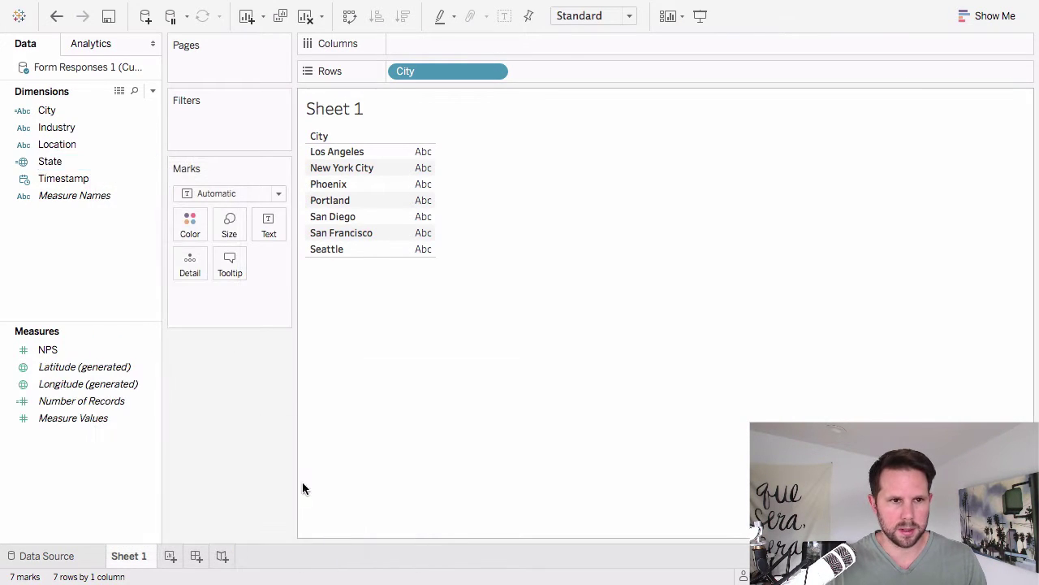
pyautogui.rightClick(77, 110)
pyautogui.moveTo(190, 378)
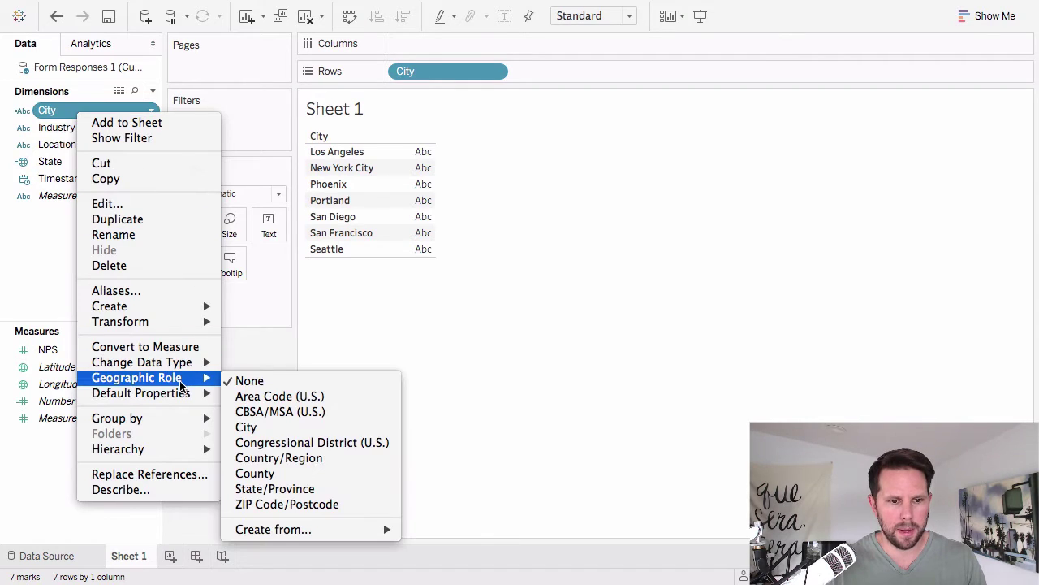
pyautogui.click(294, 427)
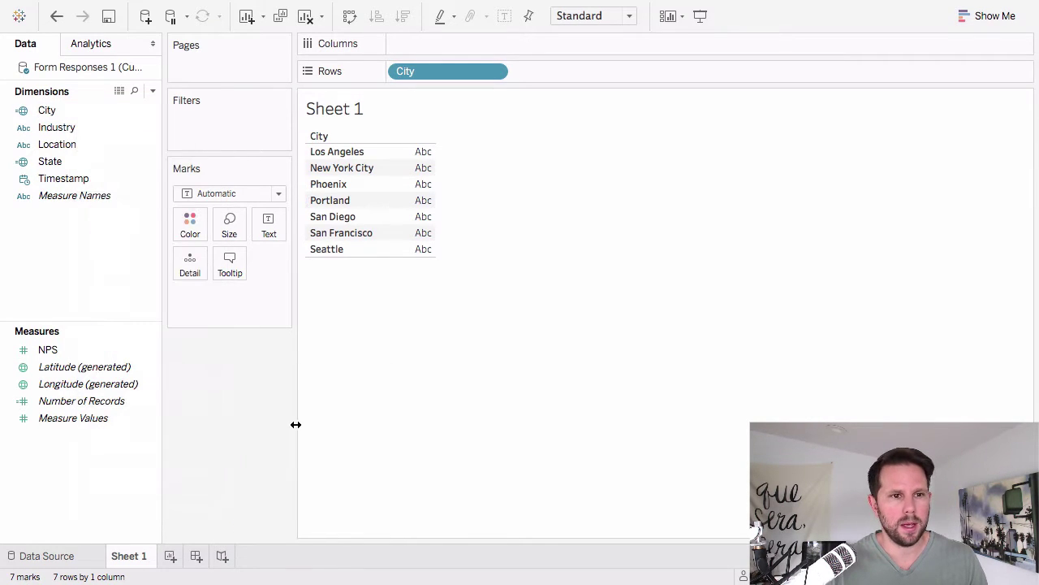
# Clear the sheet and create a hierarchy from State and City.
pyautogui.click(304, 15)
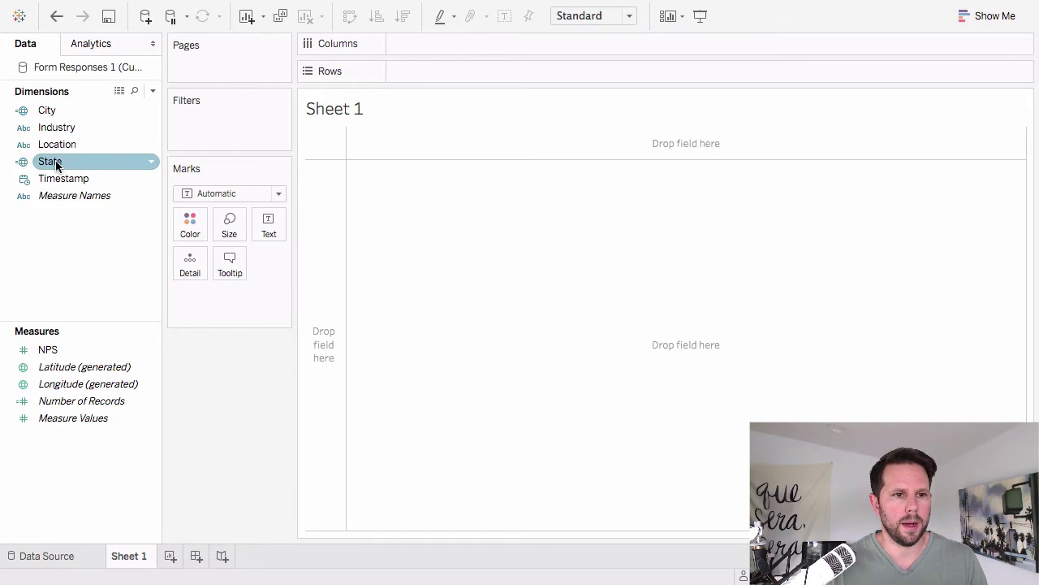
pyautogui.moveTo(51, 161)
pyautogui.mouseDown()
pyautogui.moveTo(55, 109)
pyautogui.moveTo(39, 121)
pyautogui.moveTo(47, 167)
pyautogui.mouseUp()
pyautogui.click(580, 306)
pyautogui.click(670, 303)
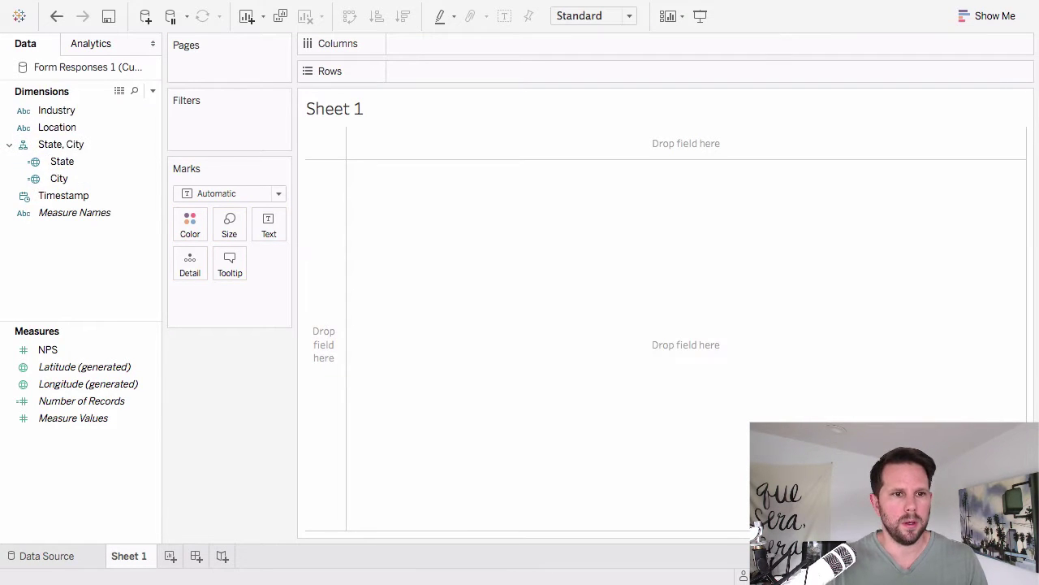
# Rename the State, City hierarchy to Cust. Location.
pyautogui.rightClick(56, 147)
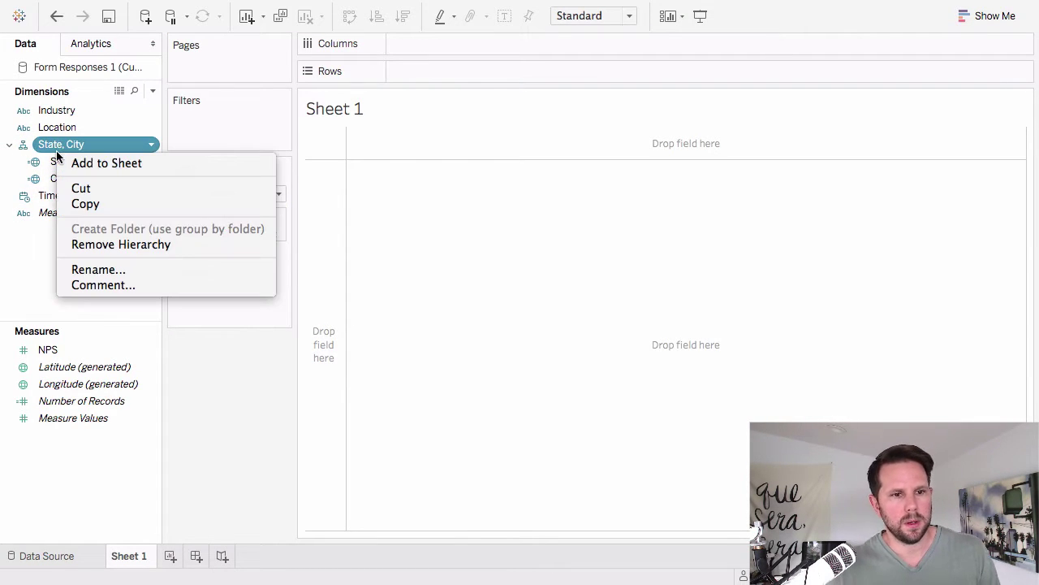
pyautogui.click(118, 266)
pyautogui.write('C')
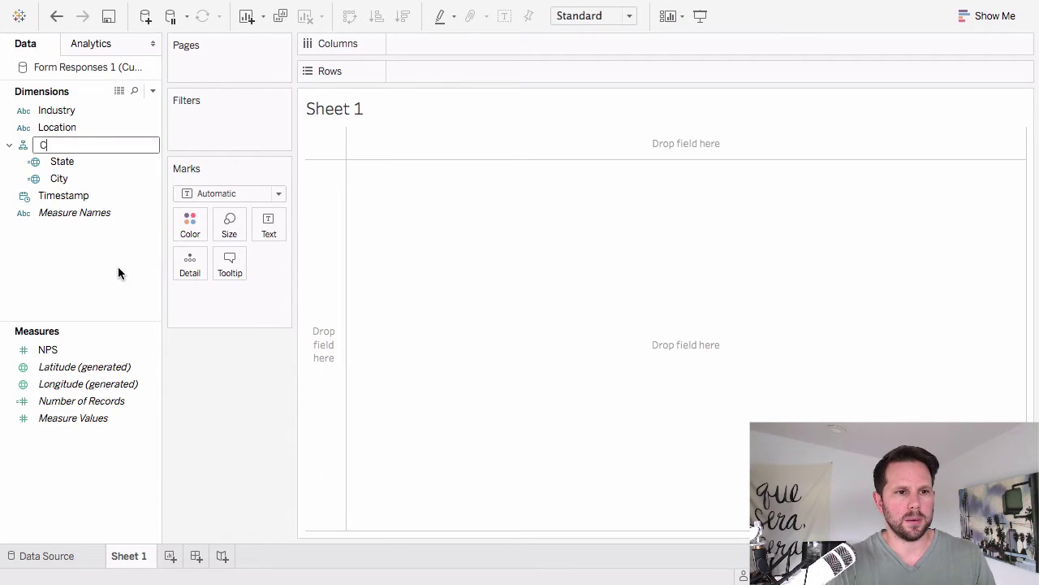
pyautogui.write('ust. Location')
pyautogui.press('Return')
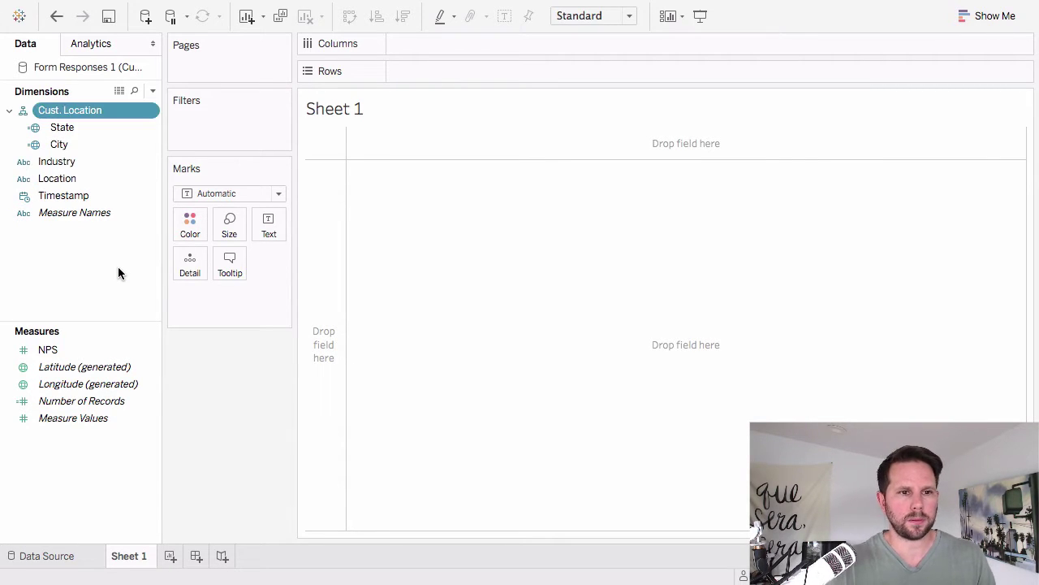
pyautogui.click(117, 273)
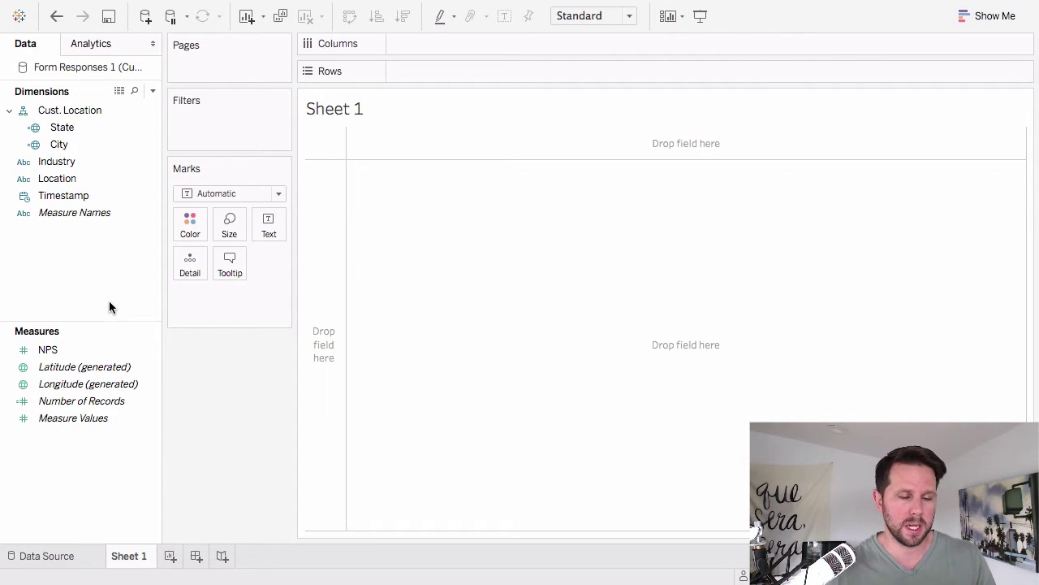
# Build a histogram of NPS from the Show Me chart types.
pyautogui.click(75, 350)
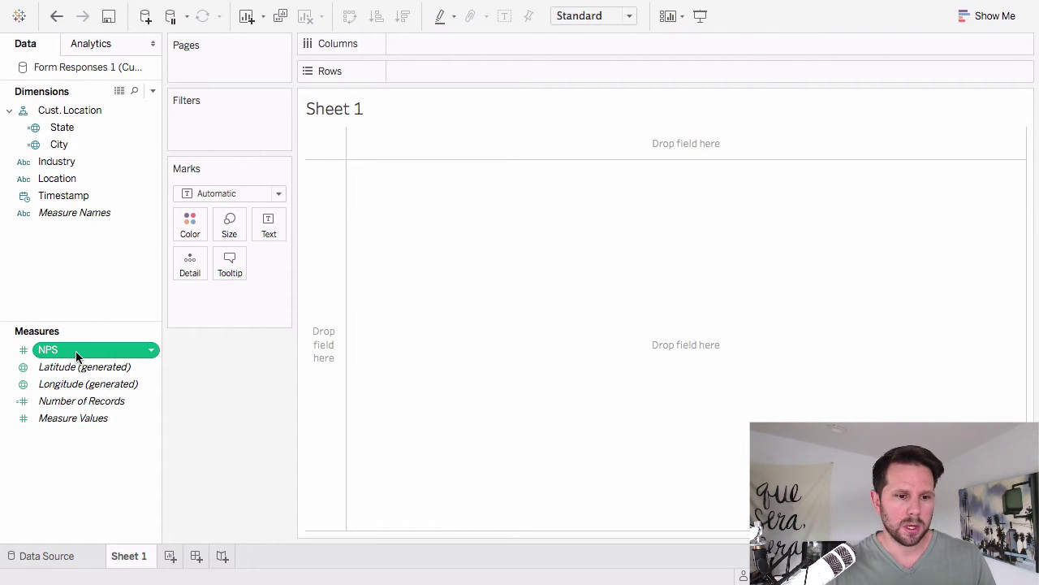
pyautogui.click(978, 16)
pyautogui.click(951, 296)
pyautogui.click(974, 11)
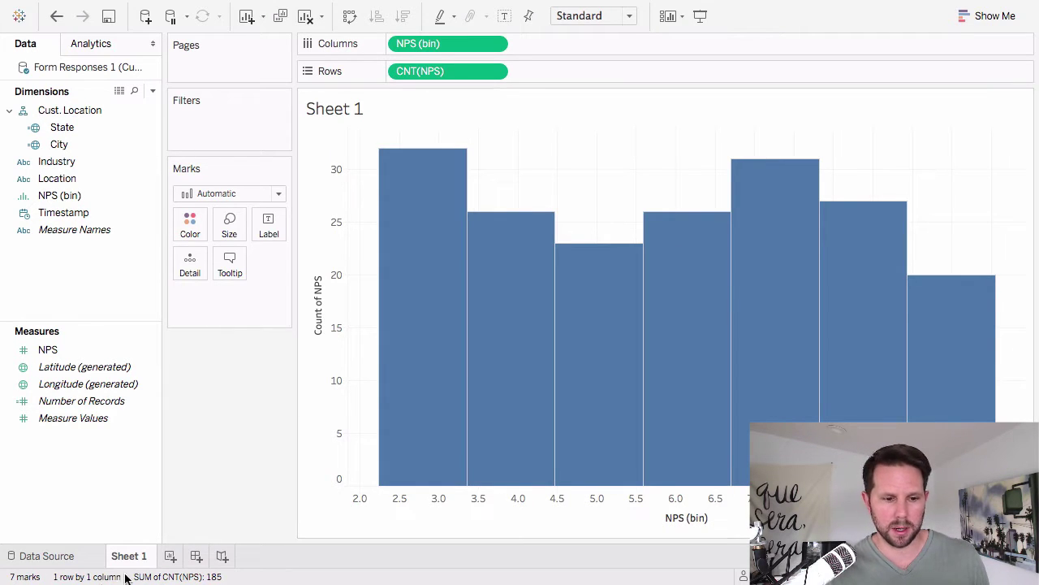
# Add Sheet 2 showing the total Number of Records as one bar, then return to Sheet 1.
pyautogui.click(169, 556)
pyautogui.click(90, 403)
pyautogui.doubleClick(89, 401)
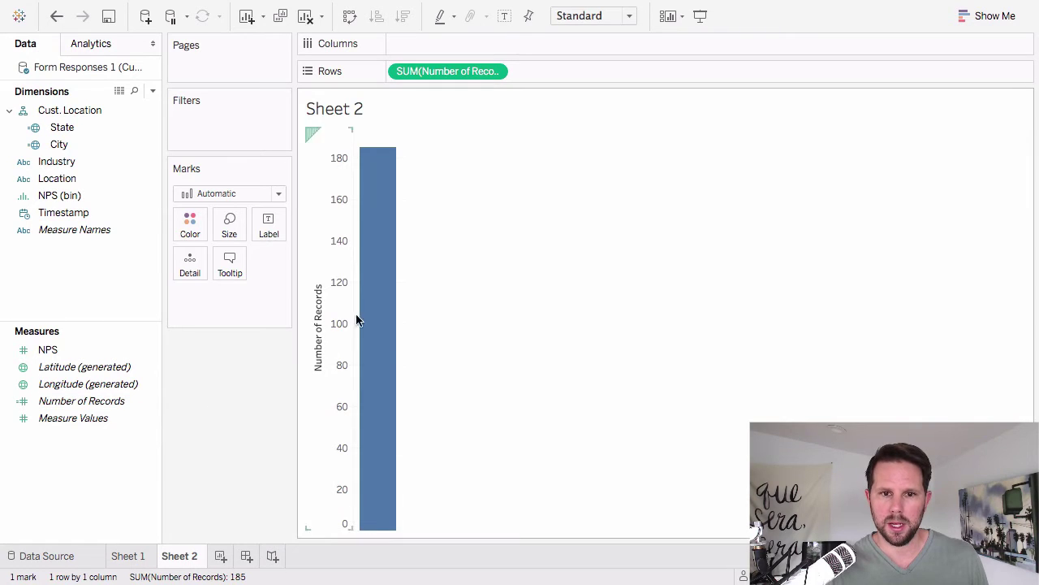
pyautogui.moveTo(368, 311)
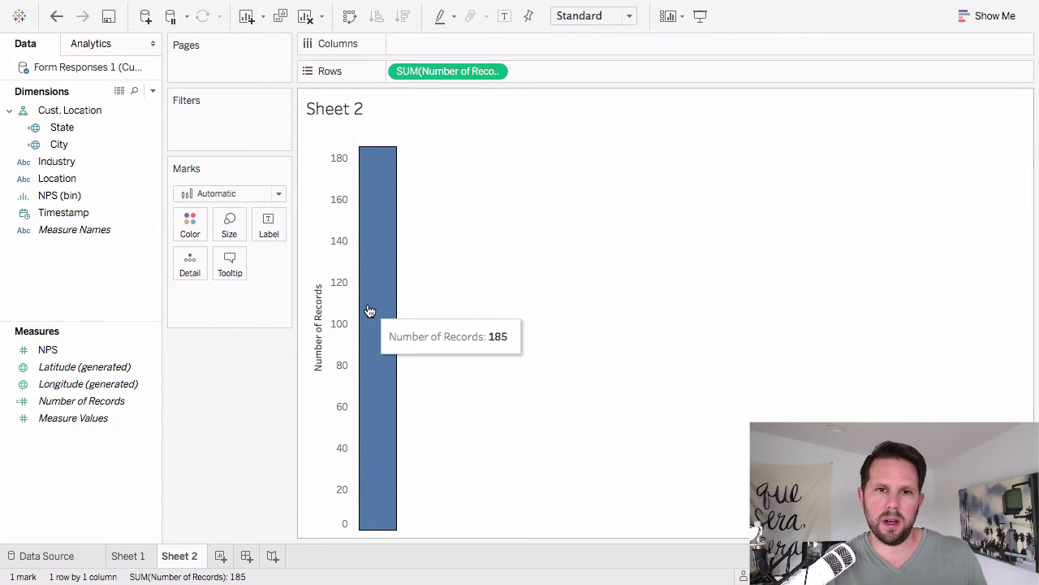
pyautogui.click(133, 557)
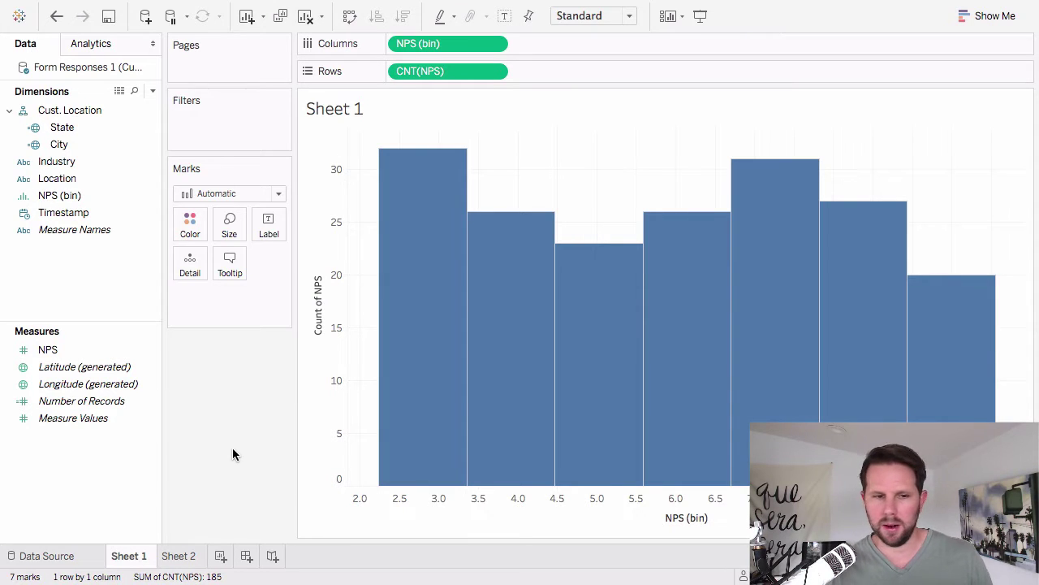
# Start a new calculated field named NPS Color and reposition its editor.
pyautogui.rightClick(69, 297)
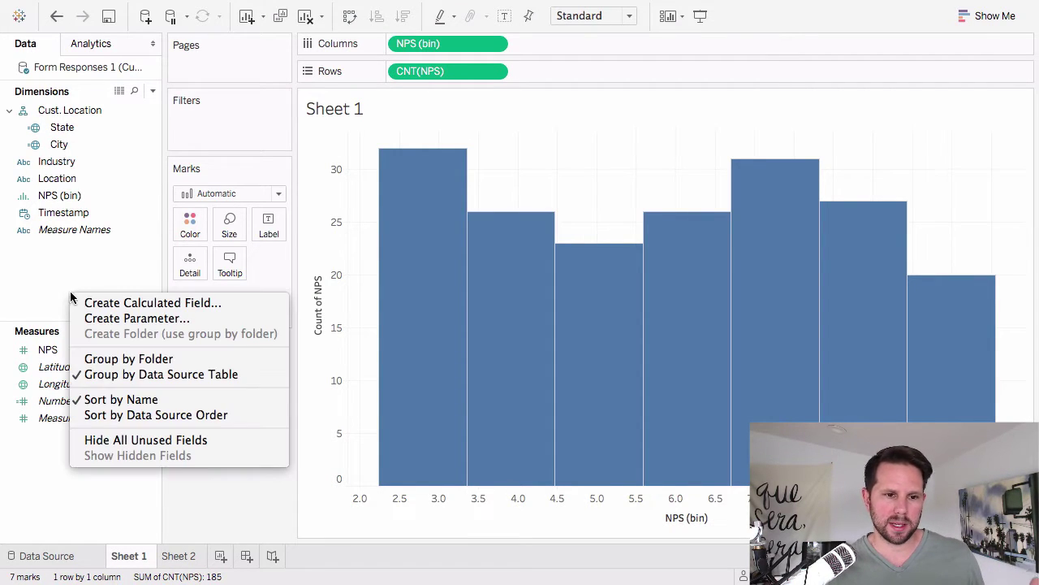
pyautogui.click(80, 302)
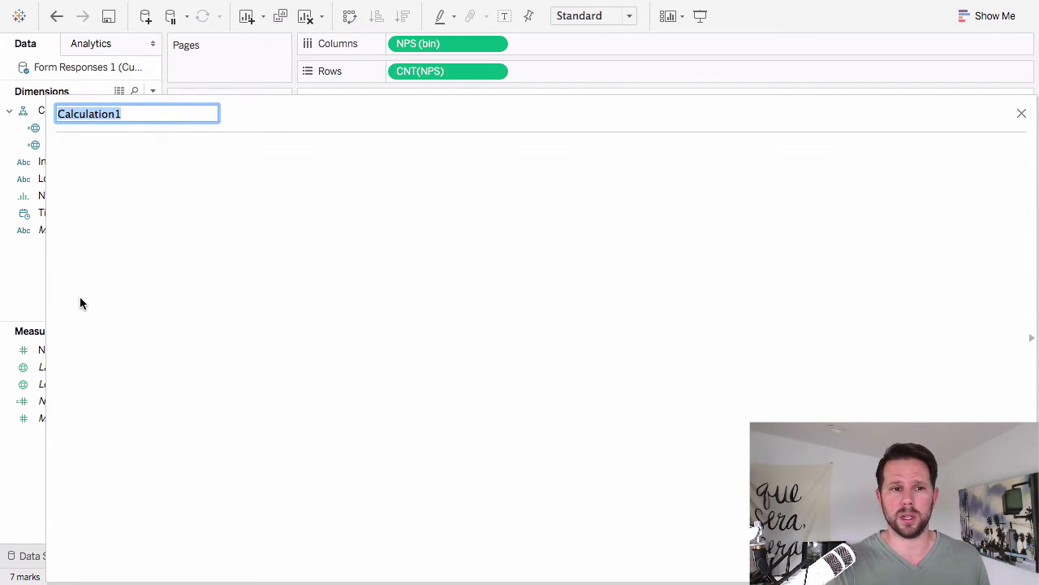
pyautogui.write('NP')
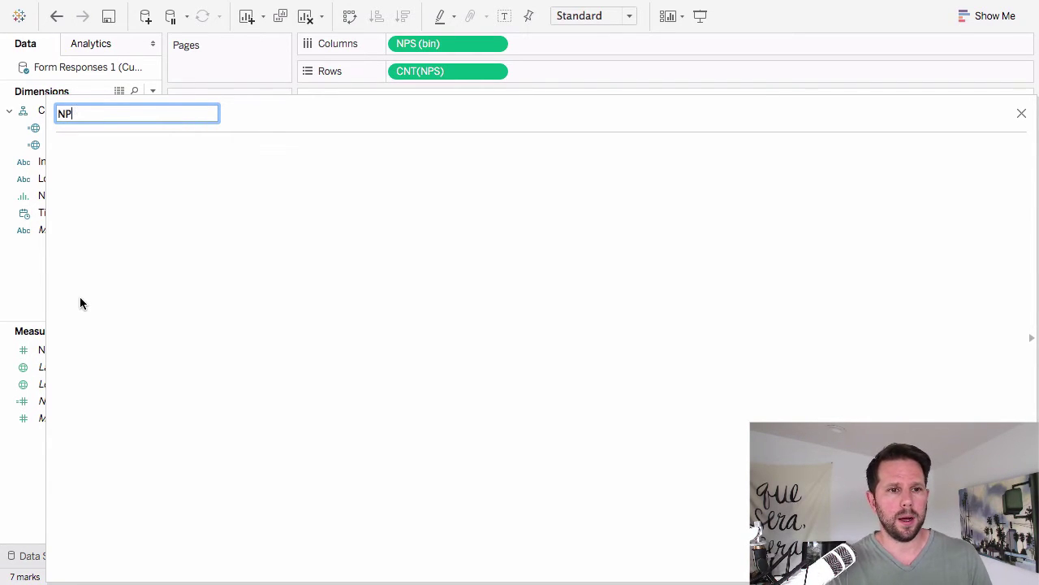
pyautogui.write('S Color')
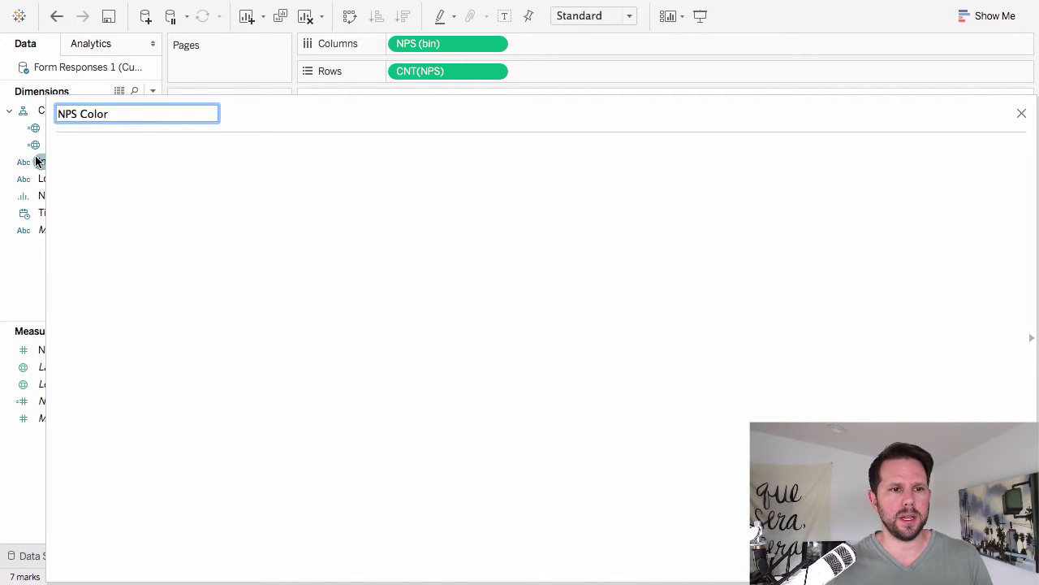
pyautogui.moveTo(46, 96); pyautogui.dragTo(294, 224)
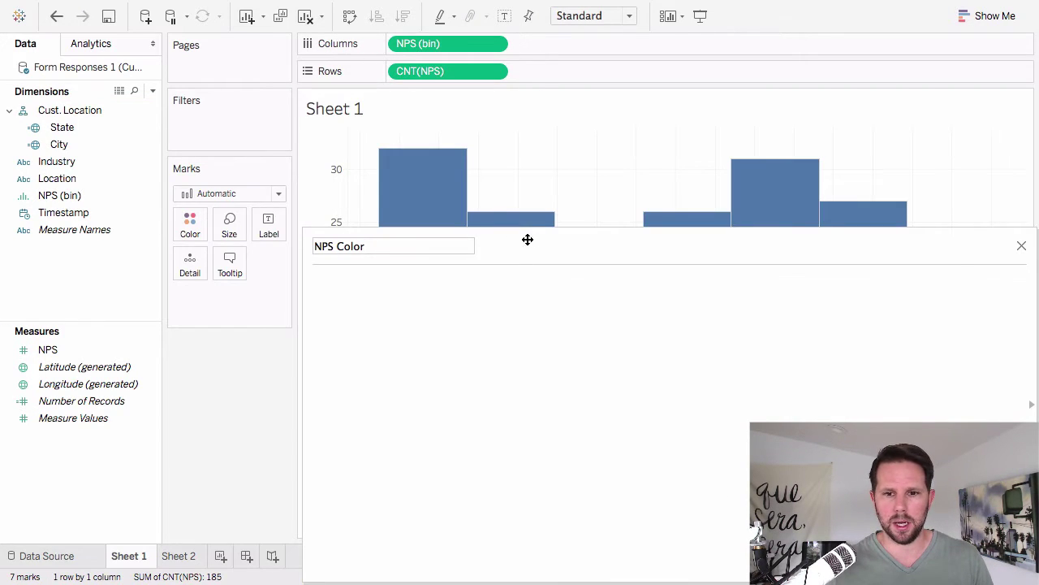
pyautogui.moveTo(531, 240); pyautogui.dragTo(367, 97)
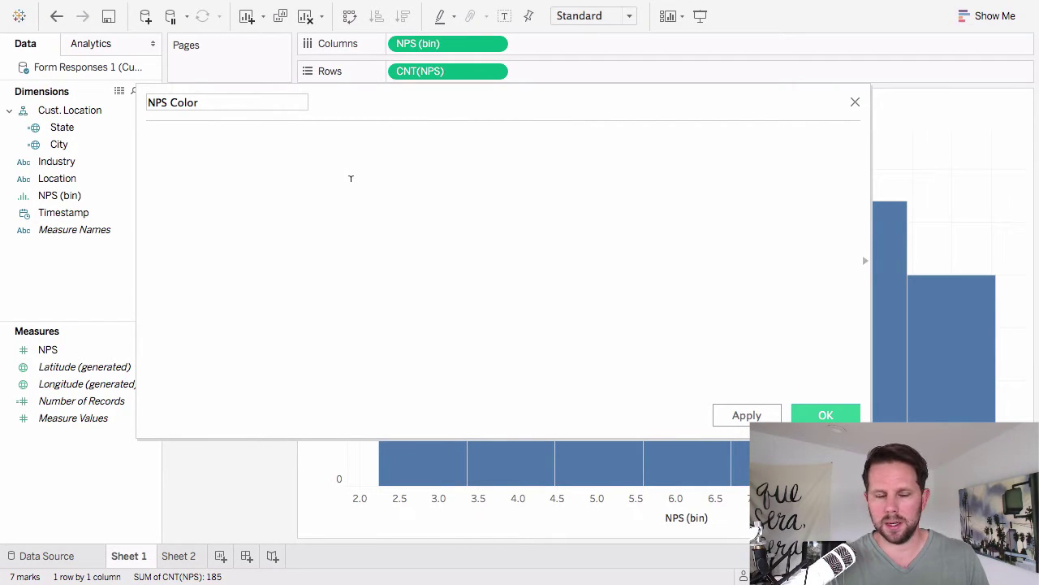
# Define NPS Color as if [NPS] > 6 then 'Like' else 'Dislike' end, and colour the histogram by it.
pyautogui.write('if np')
pyautogui.press('Return')
pyautogui.write('> ')
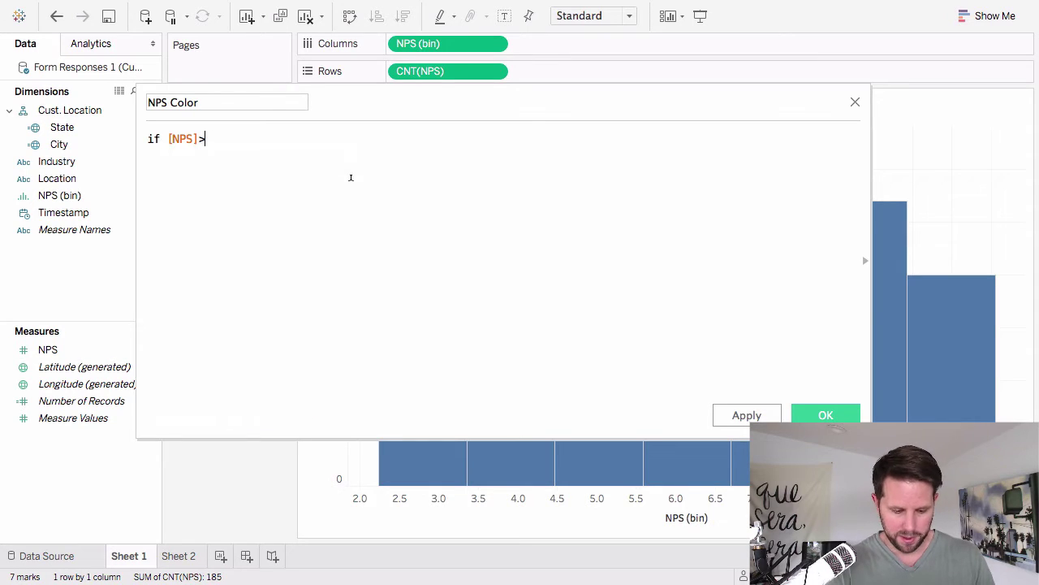
pyautogui.write("6then '")
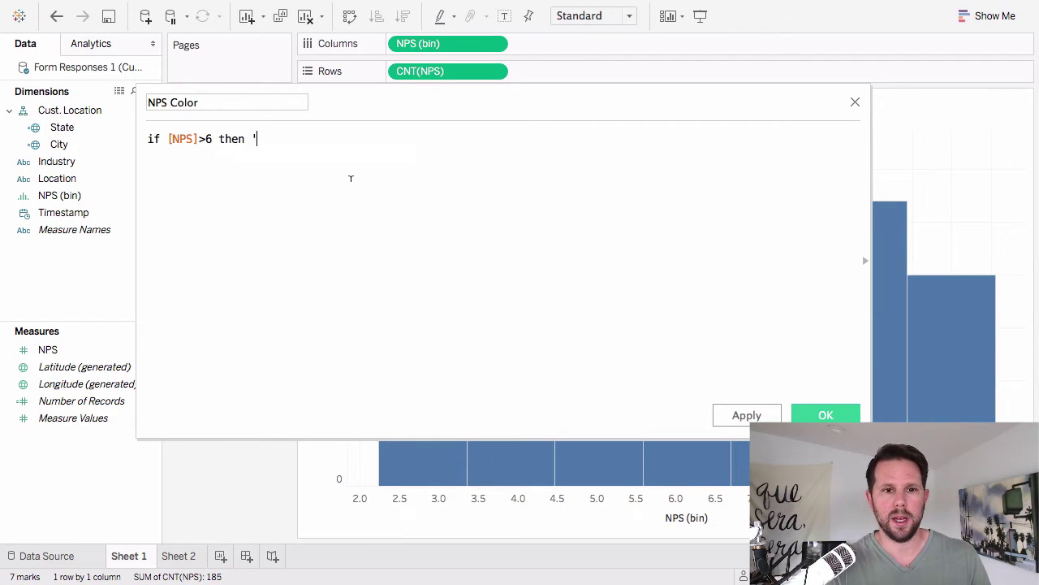
pyautogui.write('L')
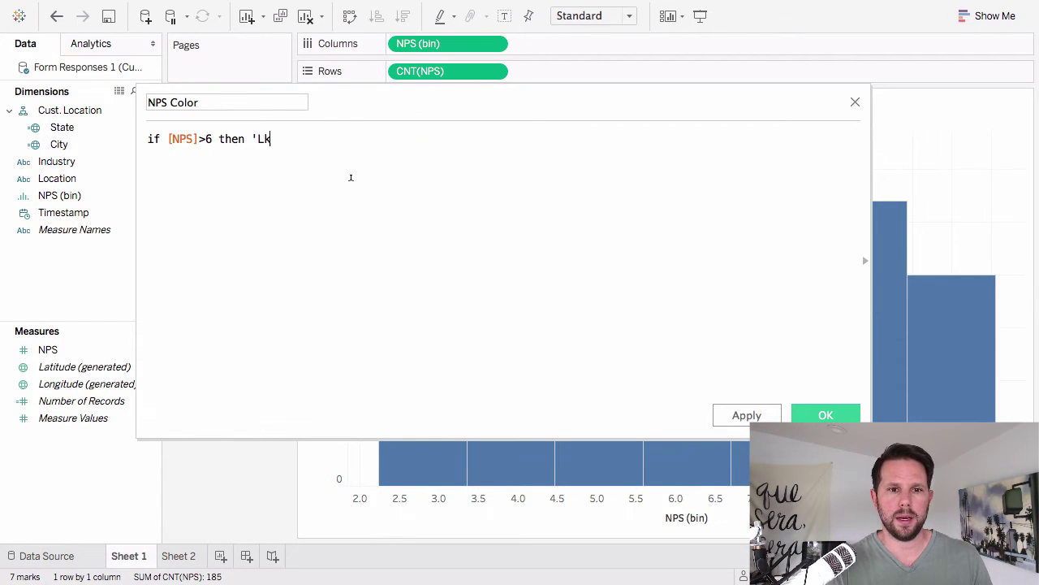
pyautogui.write("ike' else ")
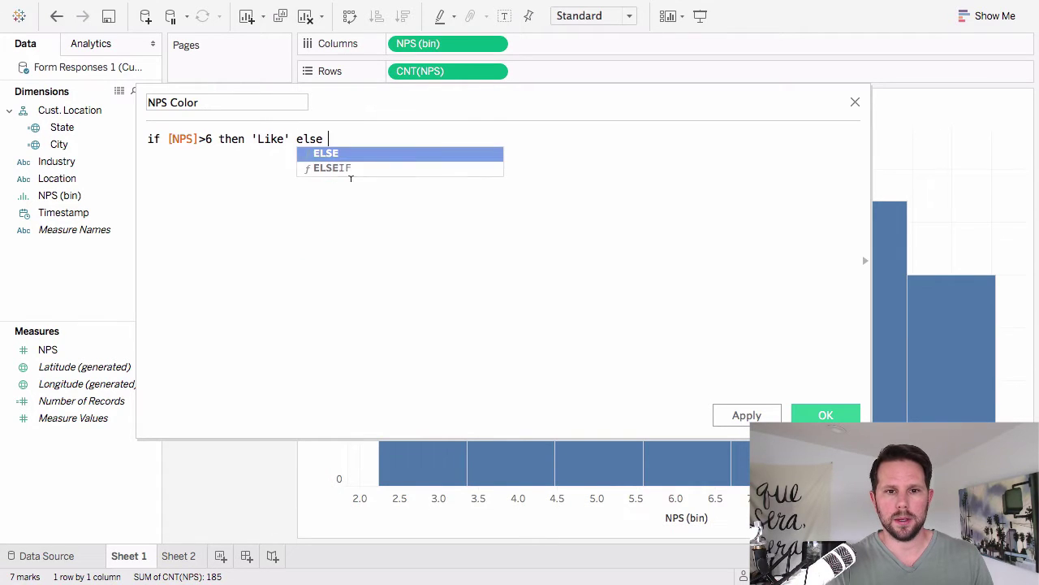
pyautogui.write("'Not Like'")
pyautogui.hotkey('ctrl', 'shift', 'Left')
pyautogui.hotkey('ctrl', 'shift', 'Left')
pyautogui.write('Dislike')
pyautogui.write(' end')
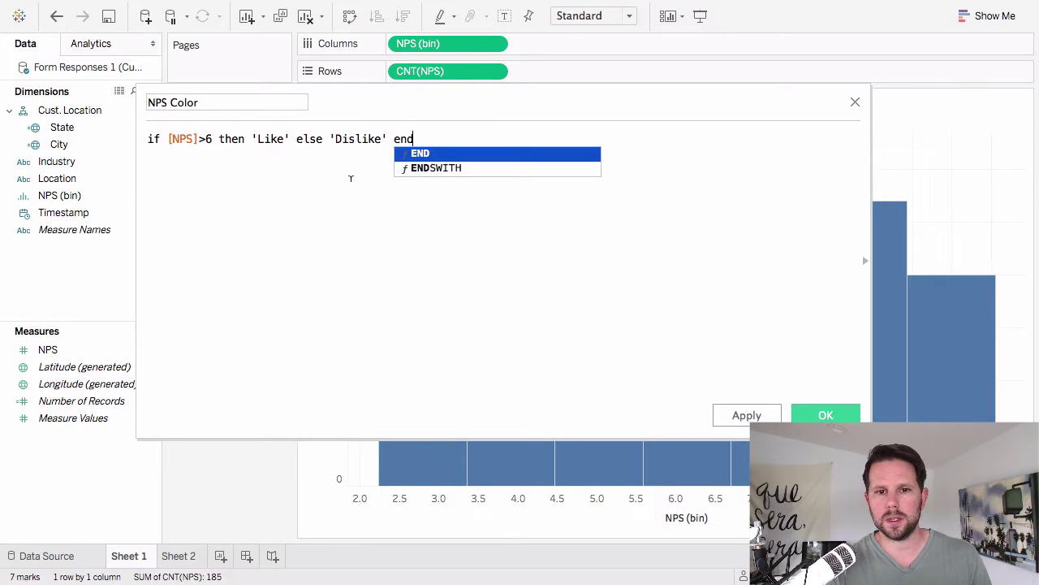
pyautogui.press('Return')
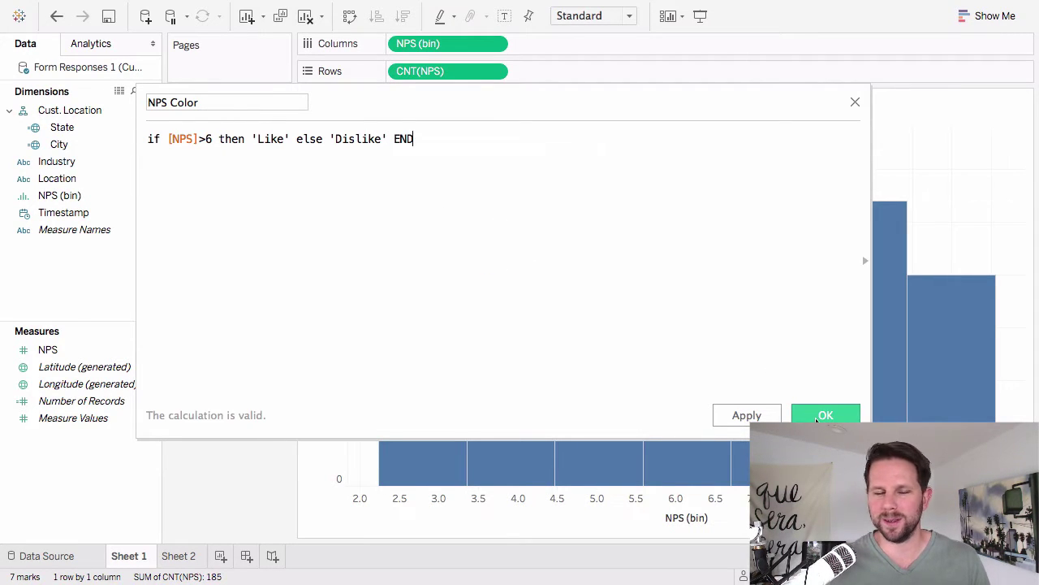
pyautogui.click(816, 414)
pyautogui.moveTo(101, 225); pyautogui.dragTo(186, 225)
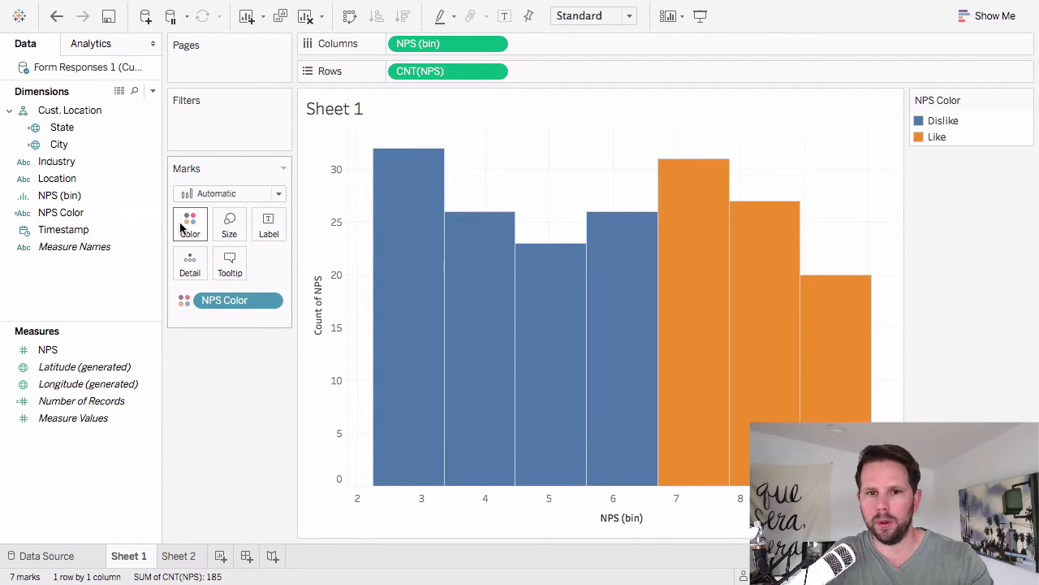
# Rename the first sheet to Histogram.
pyautogui.click(75, 246)
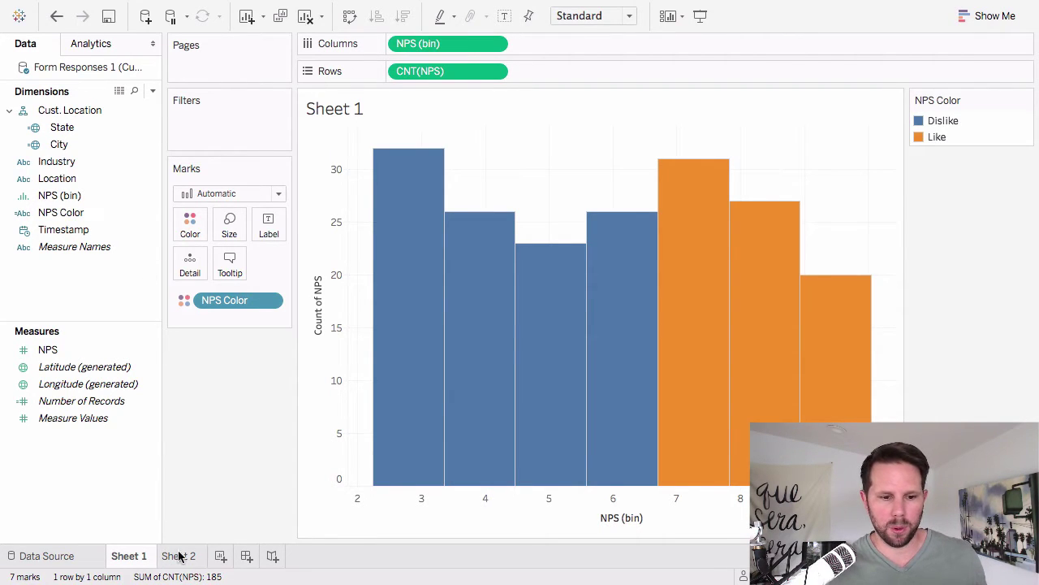
pyautogui.doubleClick(134, 556)
pyautogui.write('Histogram')
pyautogui.press('Return')
# Clear Sheet 2 and tabulate Number of Records by NPS Color (Dislike 107, Like 78).
pyautogui.click(179, 560)
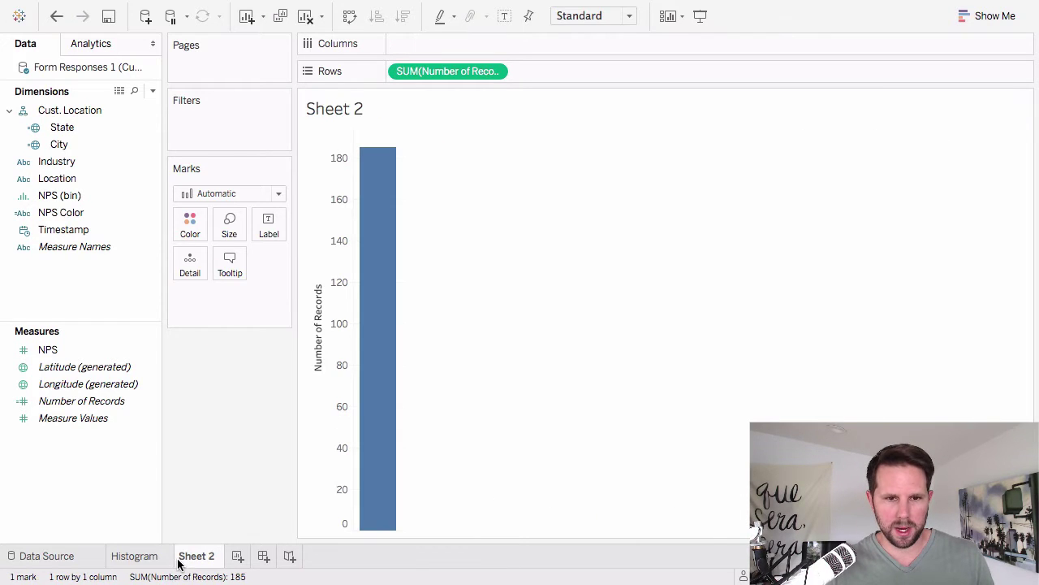
pyautogui.click(305, 17)
pyautogui.click(66, 212)
pyautogui.doubleClick(66, 209)
pyautogui.doubleClick(106, 404)
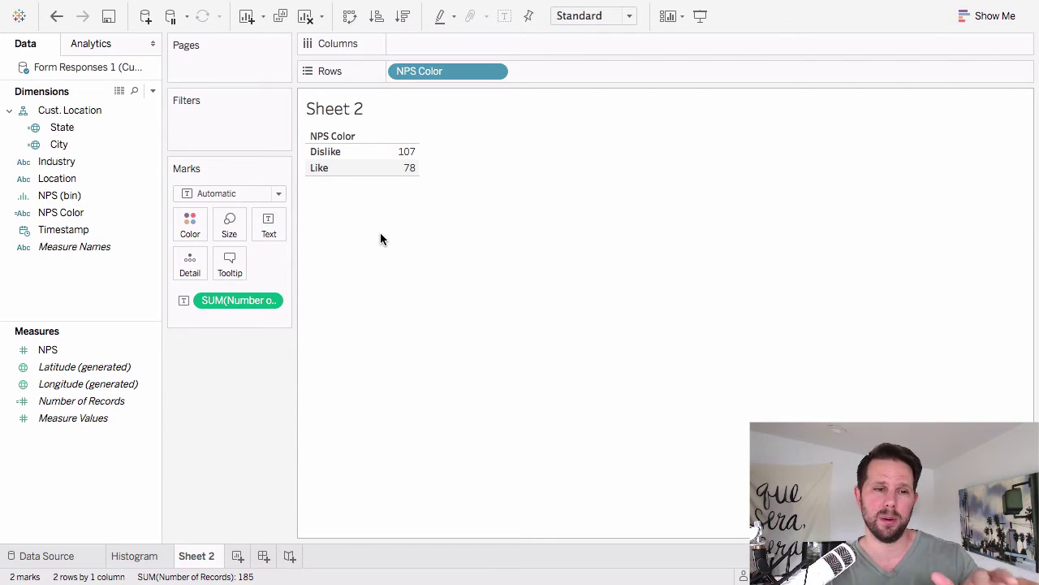
# Rename Sheet 2 to NPS %.
pyautogui.doubleClick(191, 556)
pyautogui.write('NPS')
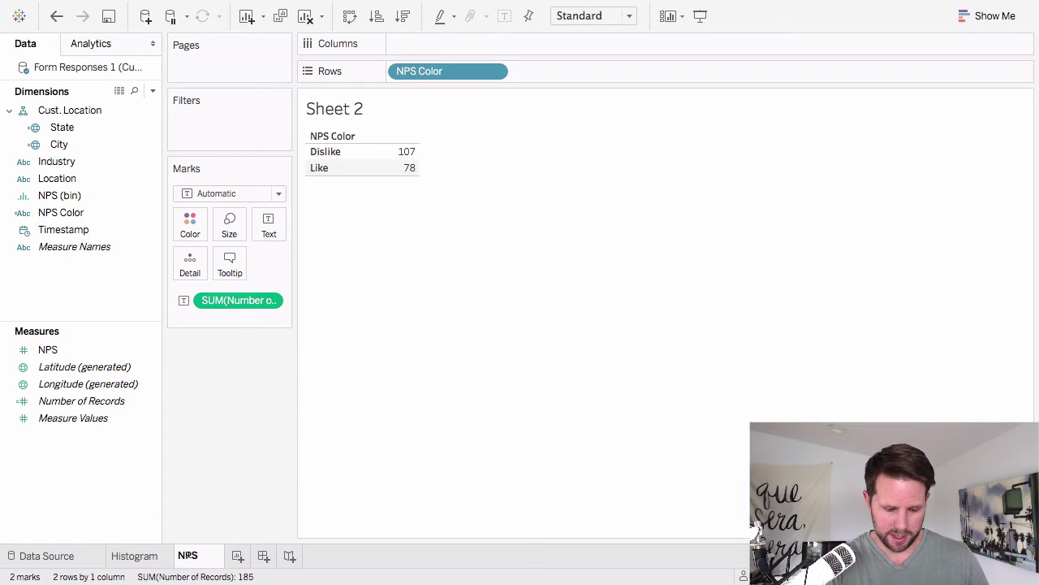
pyautogui.write(' %')
pyautogui.press('Return')
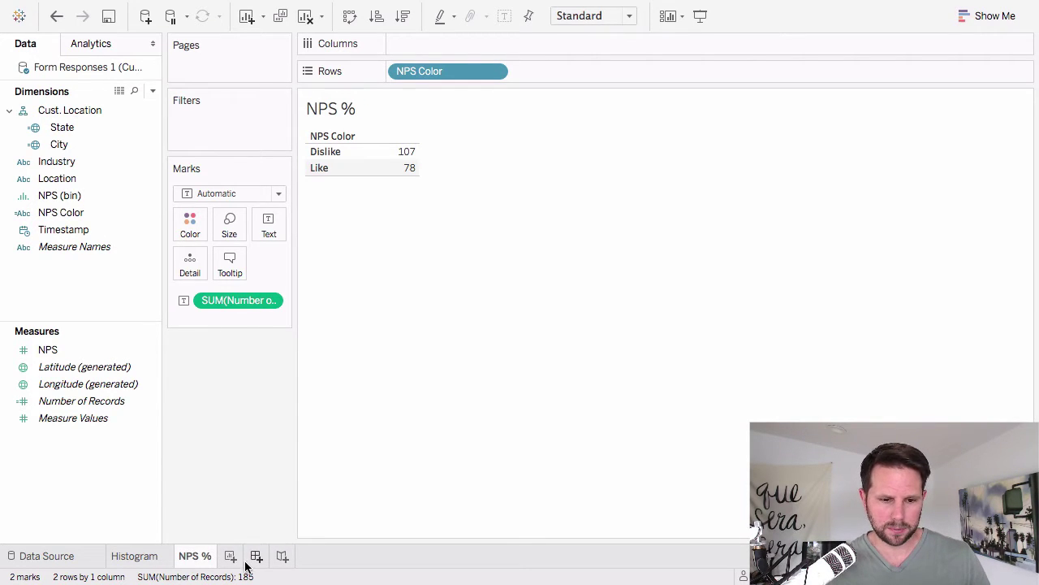
# On a new sheet, put Timestamp on Columns as a continuous week.
pyautogui.click(230, 557)
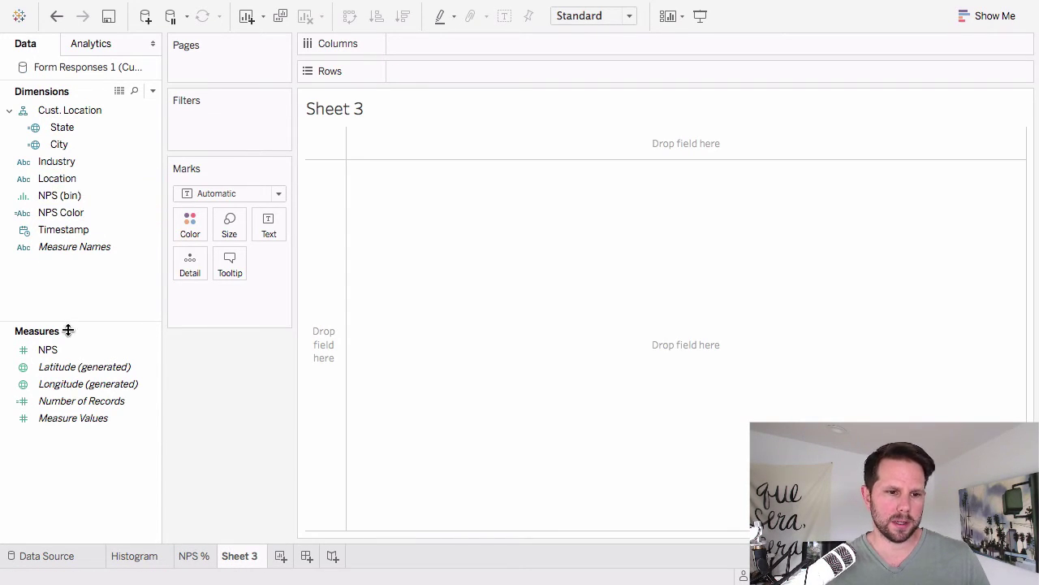
pyautogui.moveTo(79, 230); pyautogui.dragTo(437, 42)
pyautogui.rightClick(438, 42)
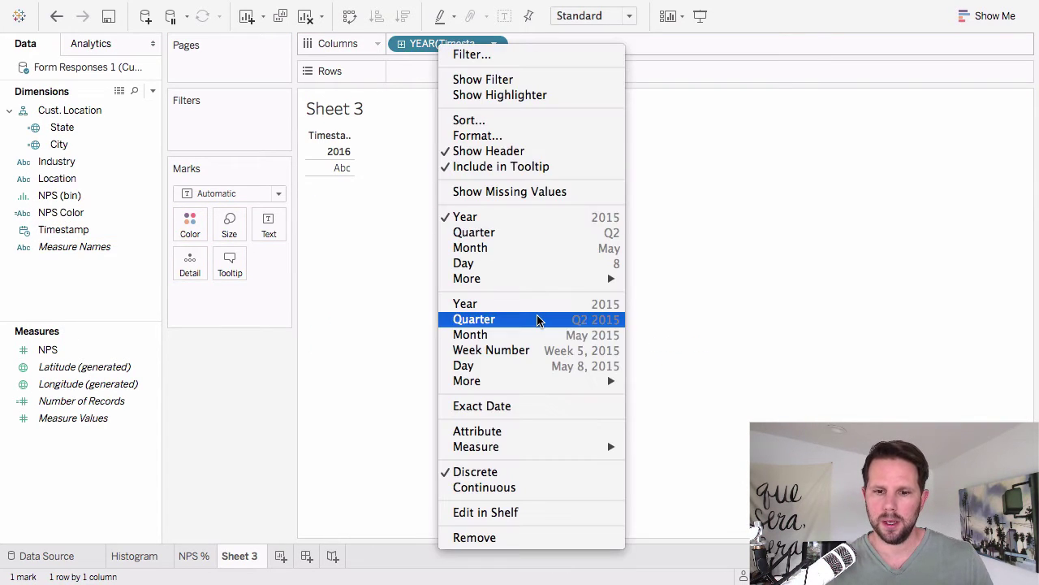
pyautogui.click(536, 335)
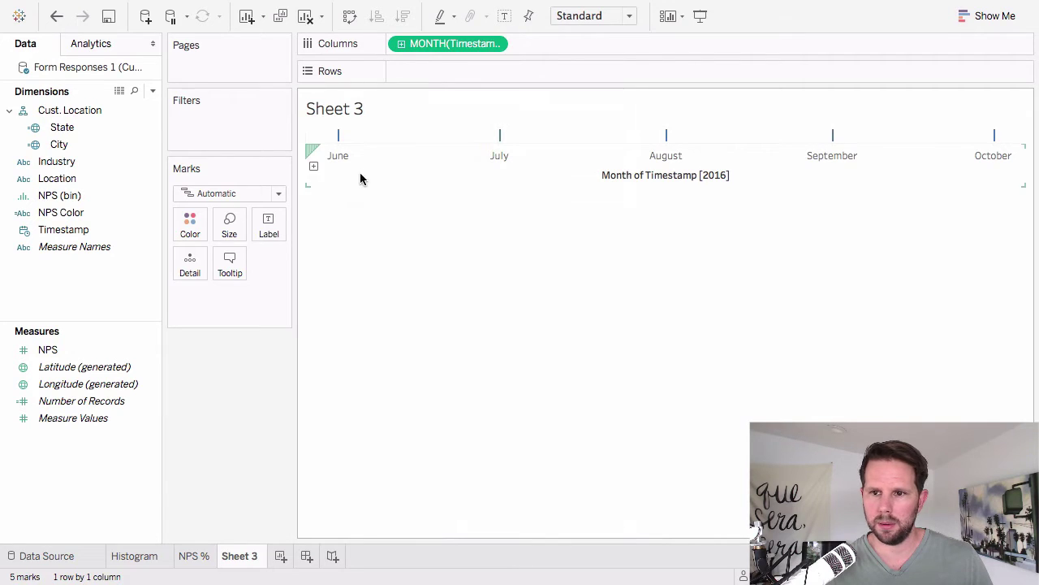
pyautogui.rightClick(457, 38)
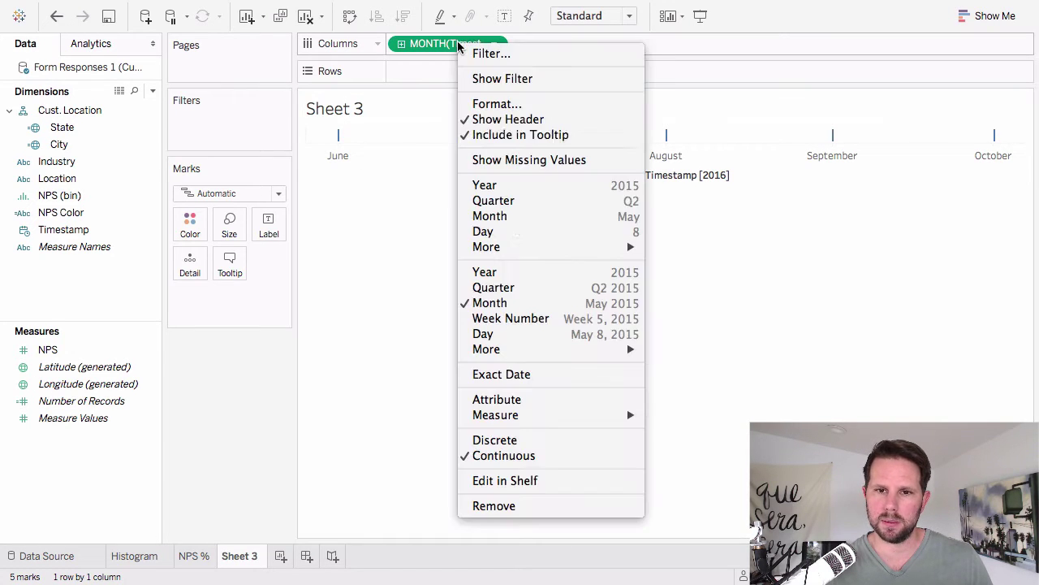
pyautogui.click(549, 318)
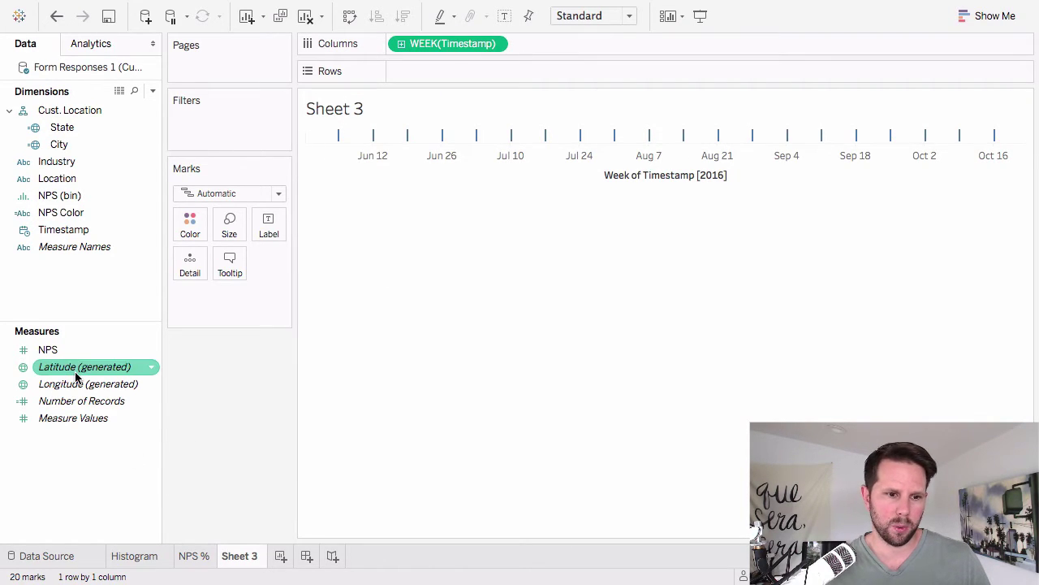
# Plot NPS on Rows as an average line over the weeks.
pyautogui.moveTo(73, 354); pyautogui.dragTo(497, 72)
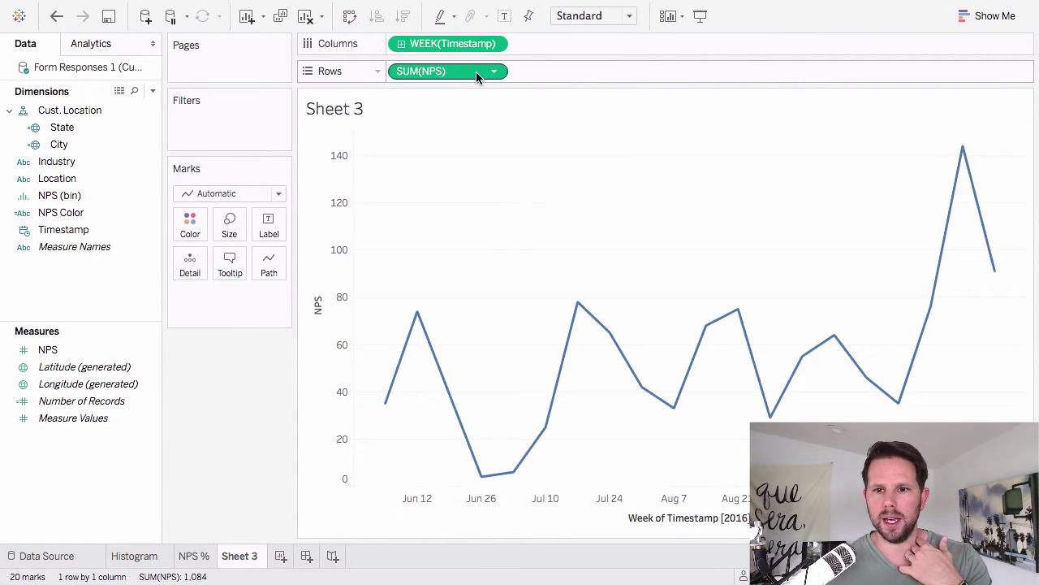
pyautogui.rightClick(475, 71)
pyautogui.moveTo(591, 232)
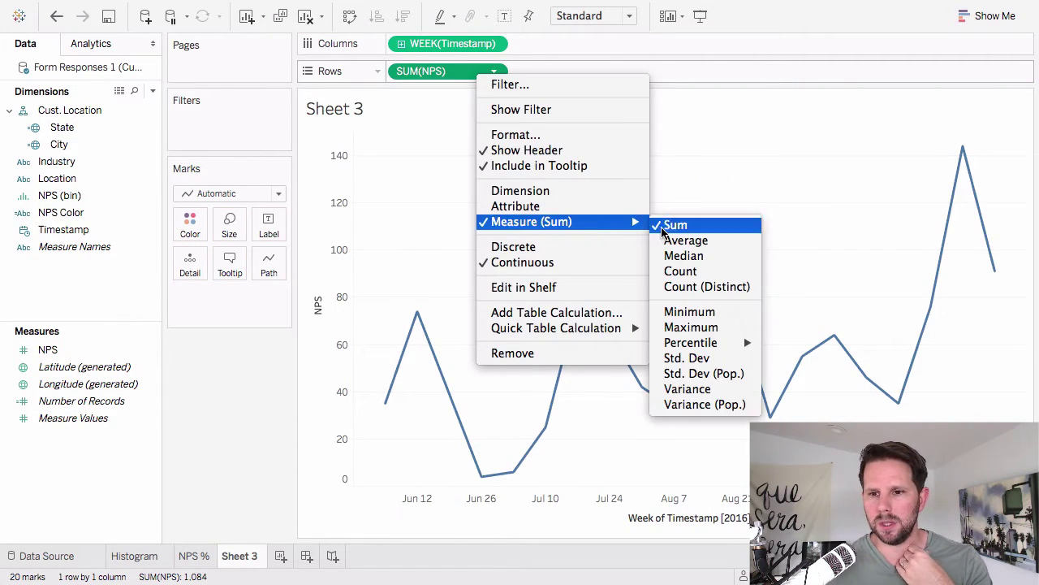
pyautogui.click(671, 241)
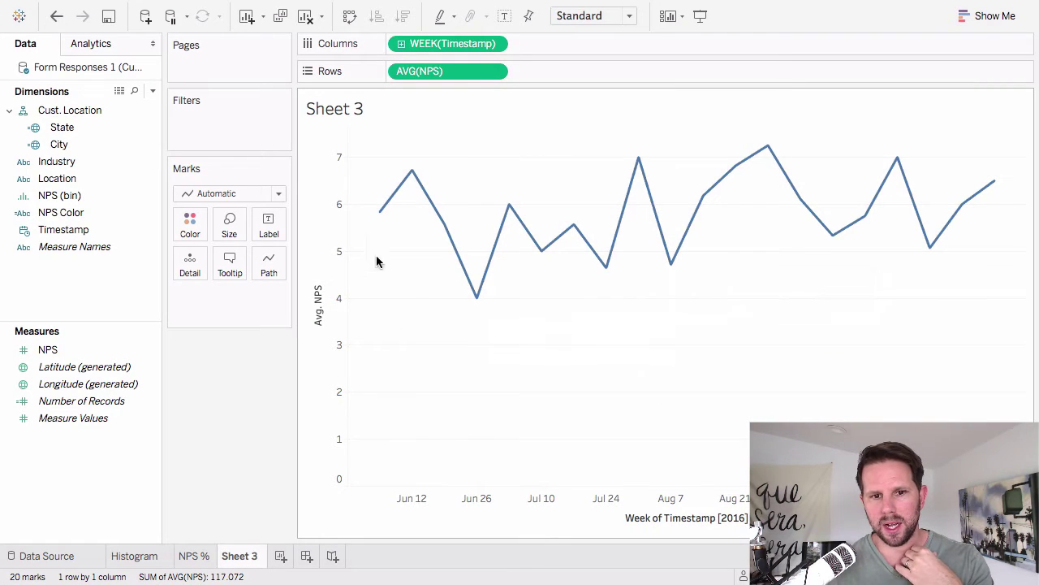
pyautogui.moveTo(480, 307)
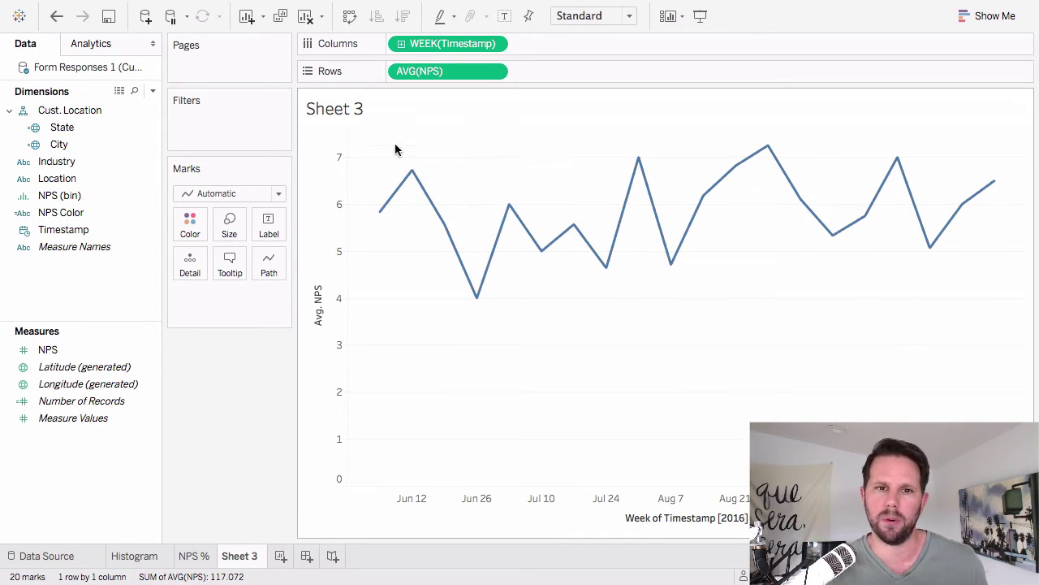
# Title the chart NPS Trend and rename the sheet Trend.
pyautogui.doubleClick(355, 121)
pyautogui.write('N')
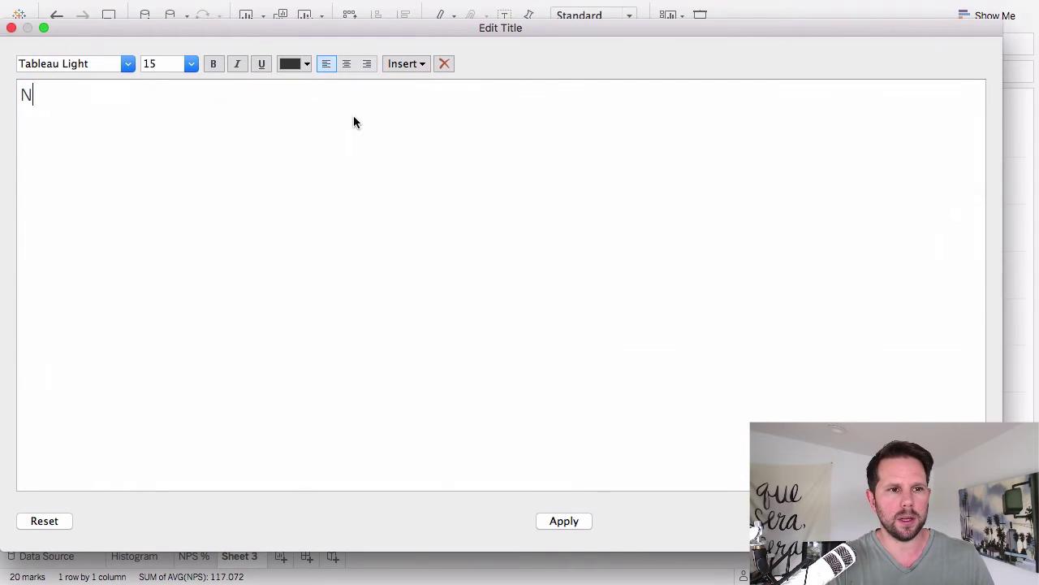
pyautogui.write('PS Trend')
pyautogui.press('Return')
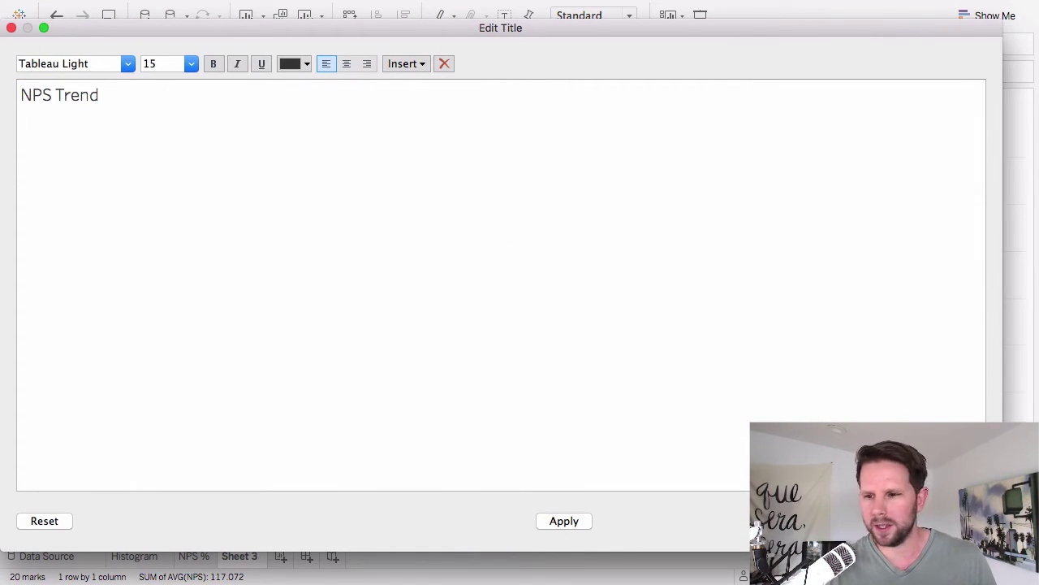
pyautogui.click(933, 520)
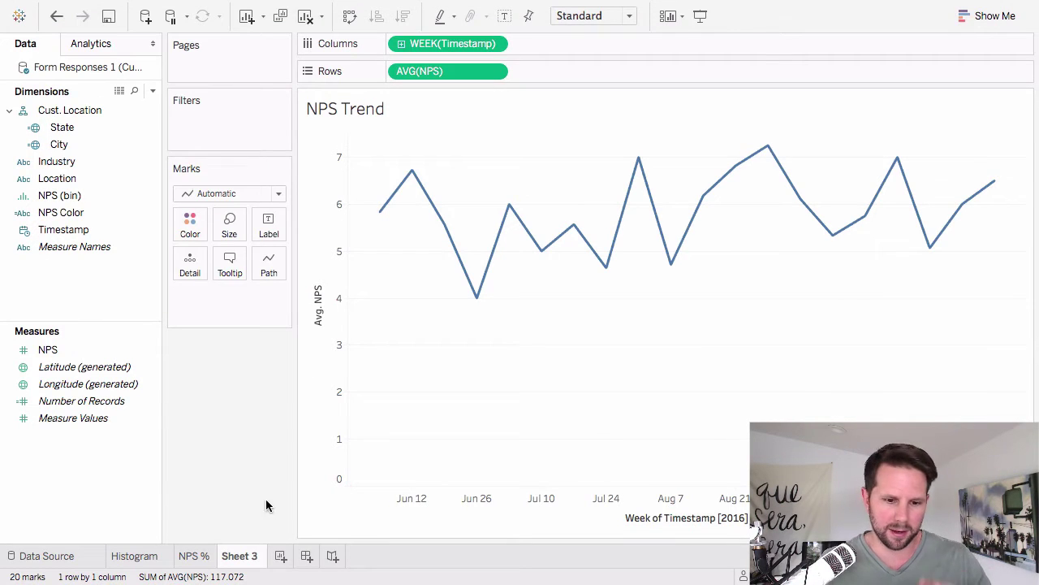
pyautogui.doubleClick(248, 561)
pyautogui.write('T')
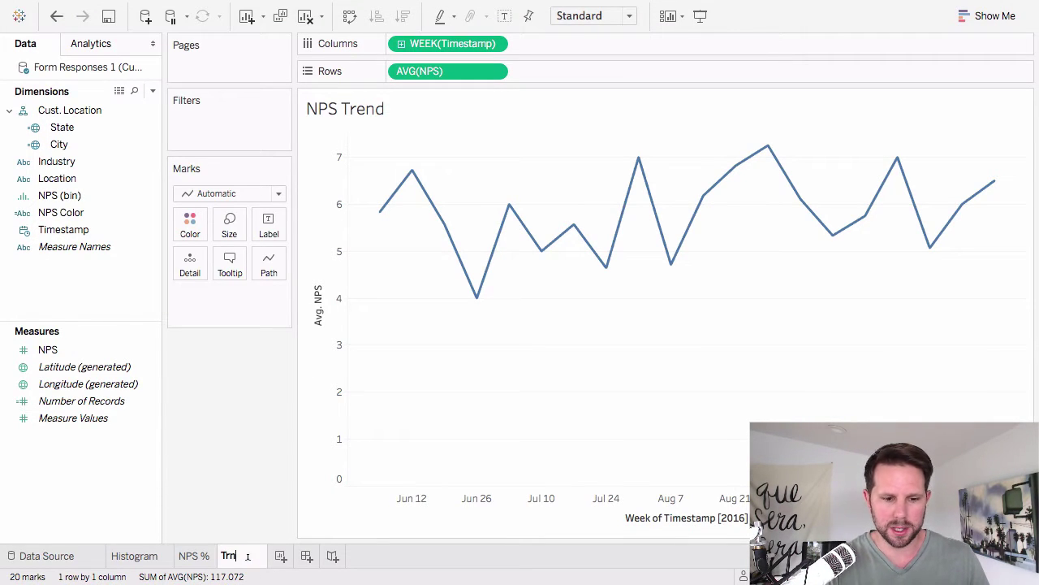
pyautogui.write('rend')
pyautogui.press('Return')
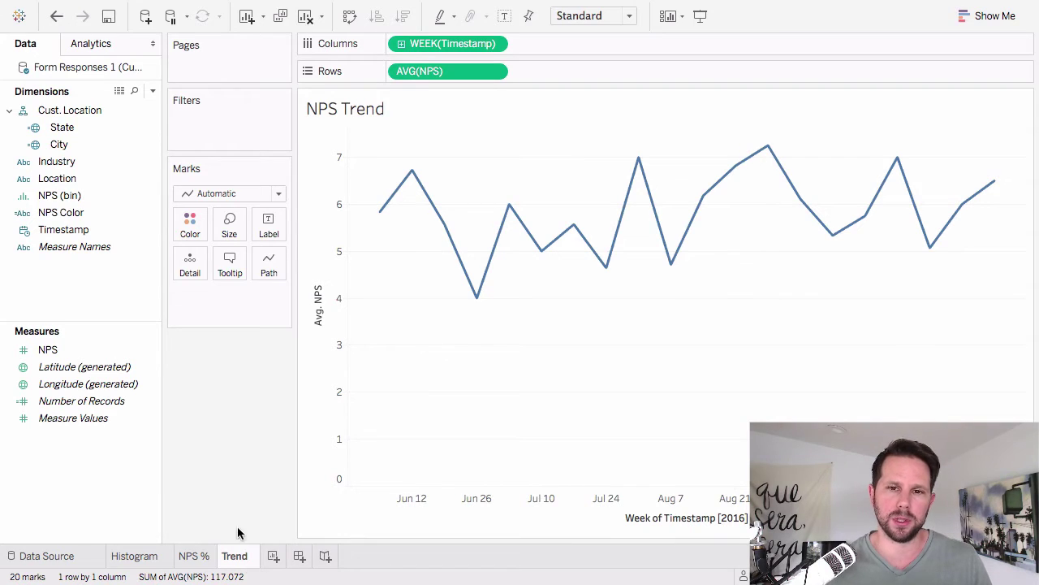
# Build a new dashboard with Trend, Histogram and NPS %, placing NPS % beside the histogram.
pyautogui.click(298, 556)
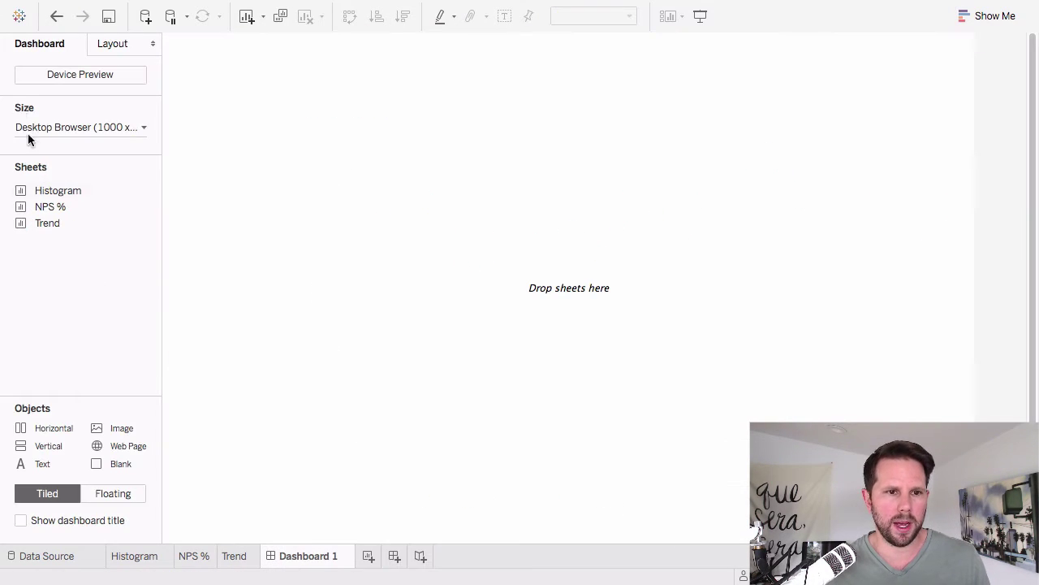
pyautogui.doubleClick(57, 222)
pyautogui.doubleClick(62, 206)
pyautogui.doubleClick(69, 190)
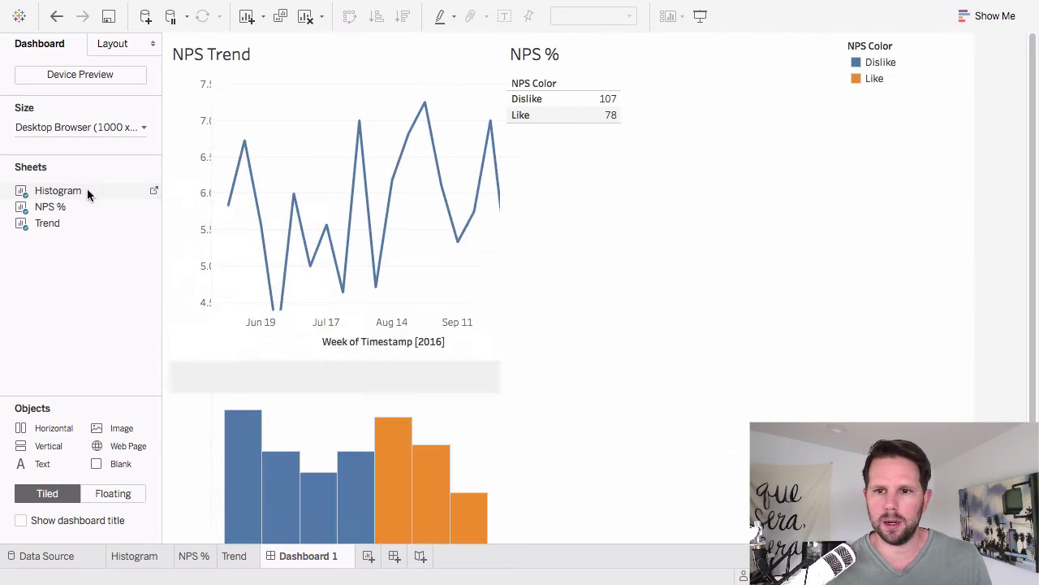
pyautogui.click(692, 231)
pyautogui.moveTo(680, 37); pyautogui.dragTo(411, 487)
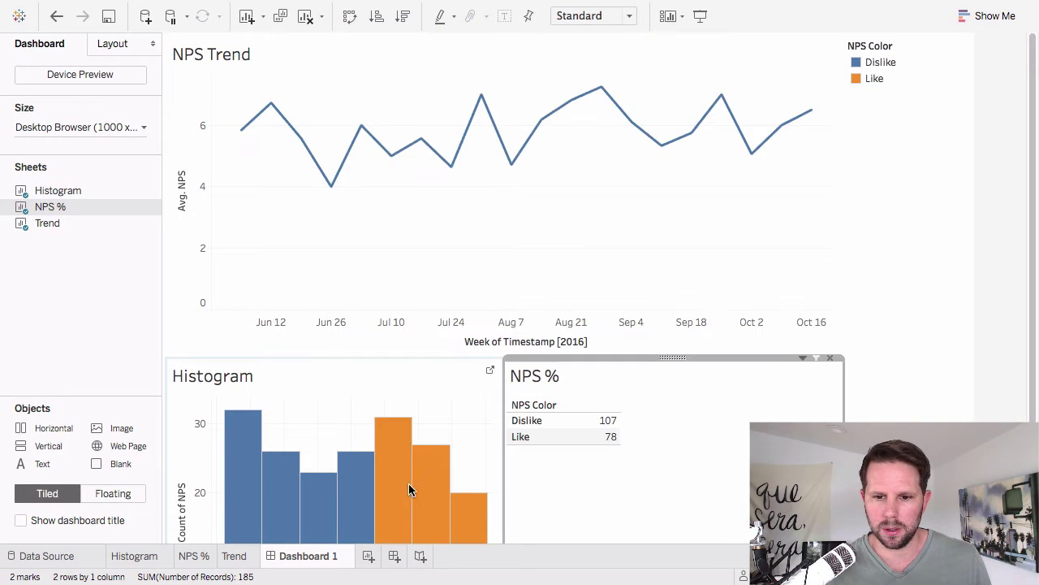
# Size the dashboard to the Blog Embedded preset with a height of 650 px.
pyautogui.click(95, 128)
pyautogui.click(93, 177)
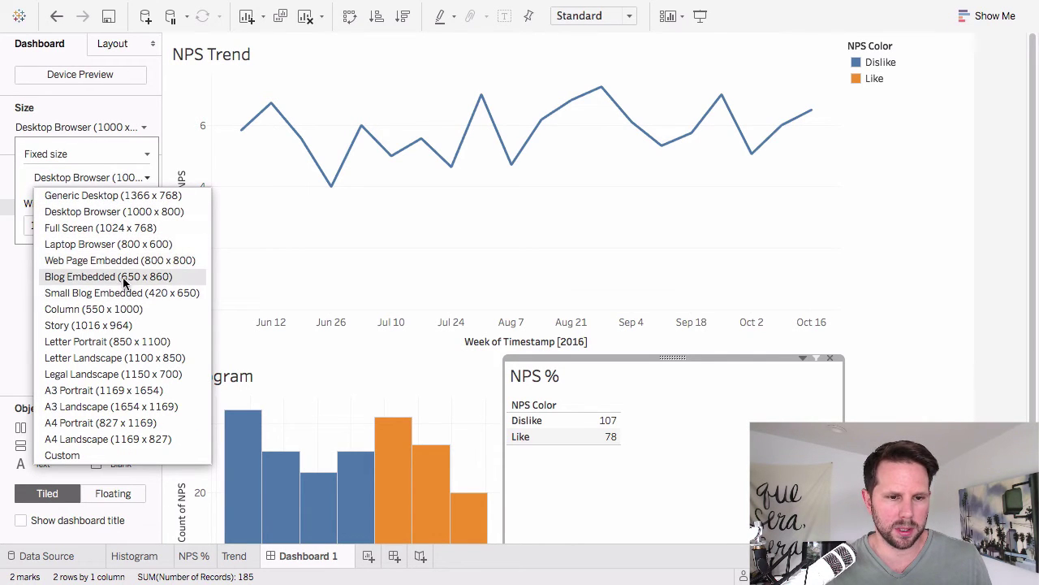
pyautogui.click(124, 276)
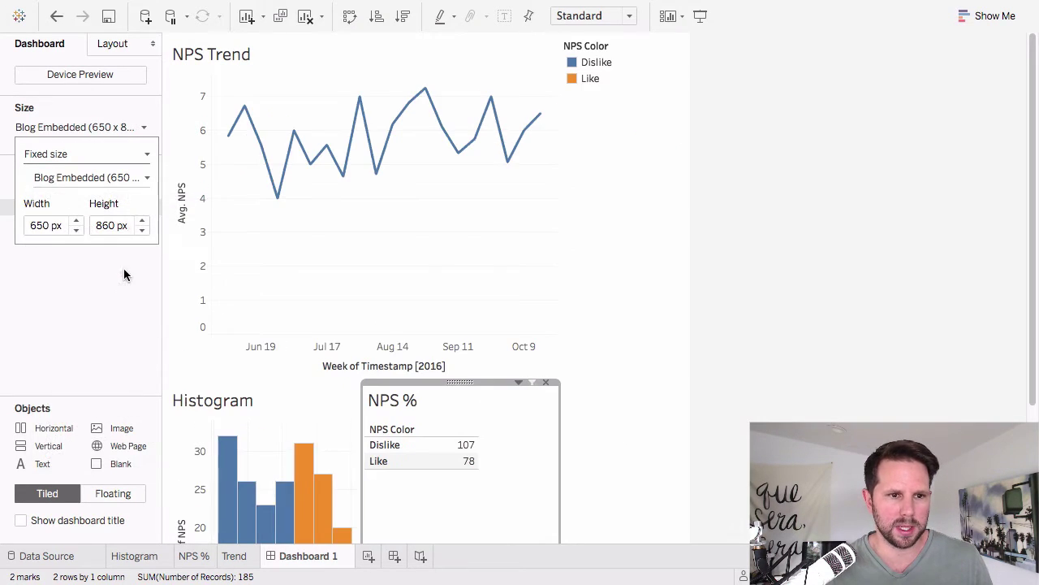
pyautogui.doubleClick(104, 225)
pyautogui.write('650')
pyautogui.press('Return')
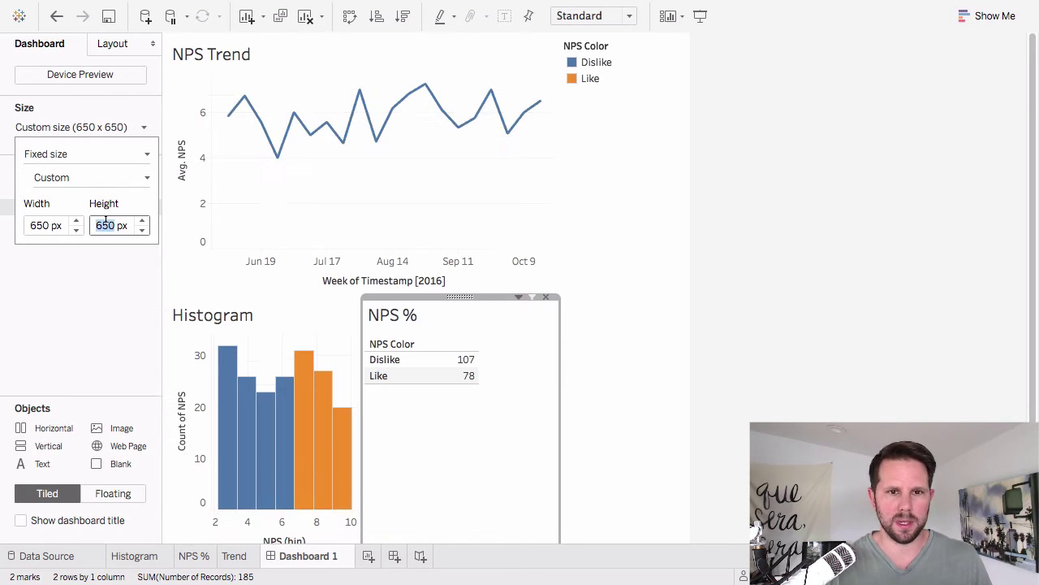
pyautogui.click(697, 313)
# Delete the colour legend container from the dashboard.
pyautogui.click(665, 307)
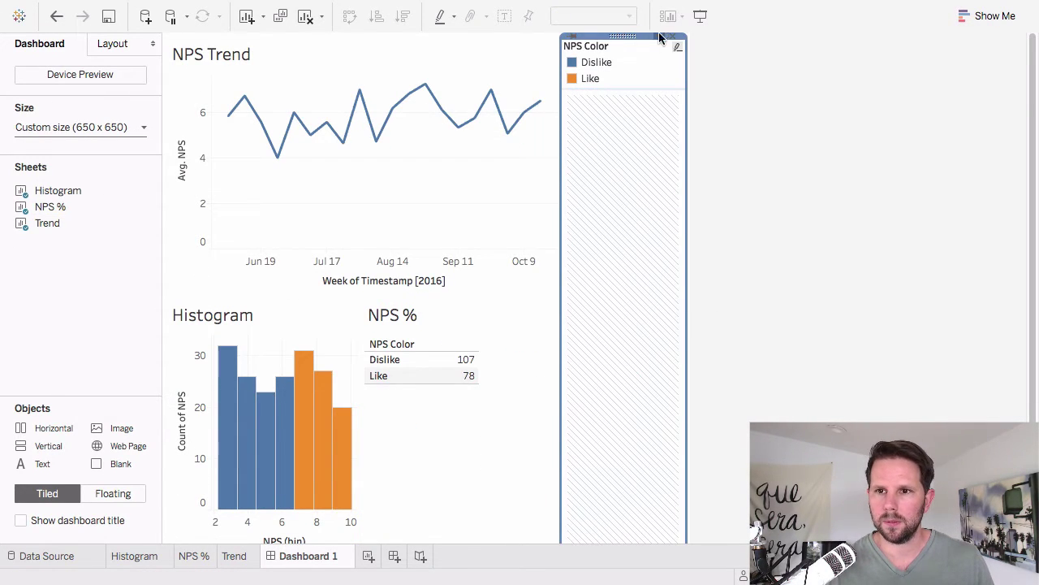
pyautogui.click(677, 38)
pyautogui.click(656, 306)
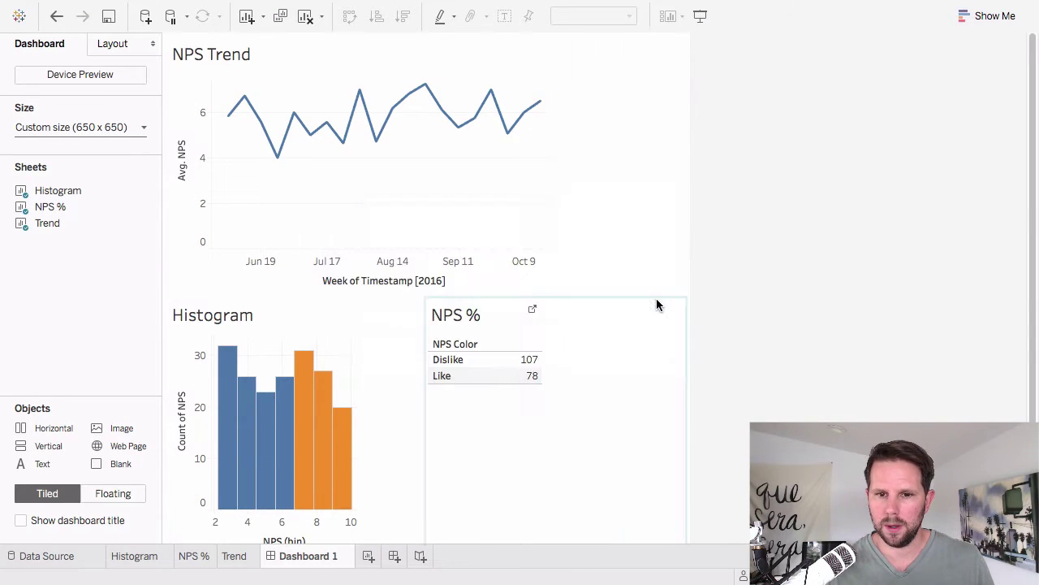
pyautogui.scroll(-1, 856, 284)
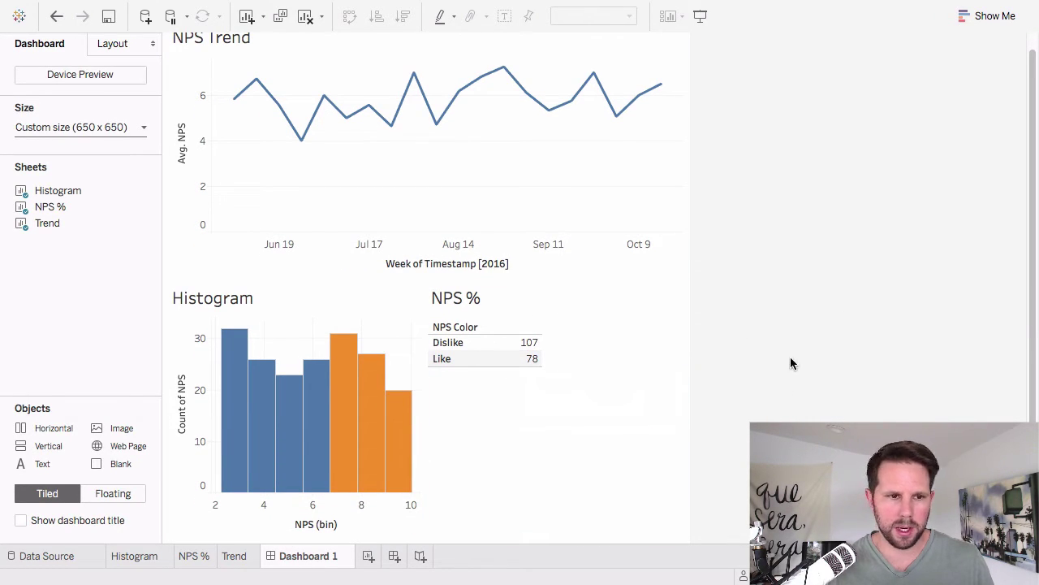
pyautogui.scroll(1, 791, 362)
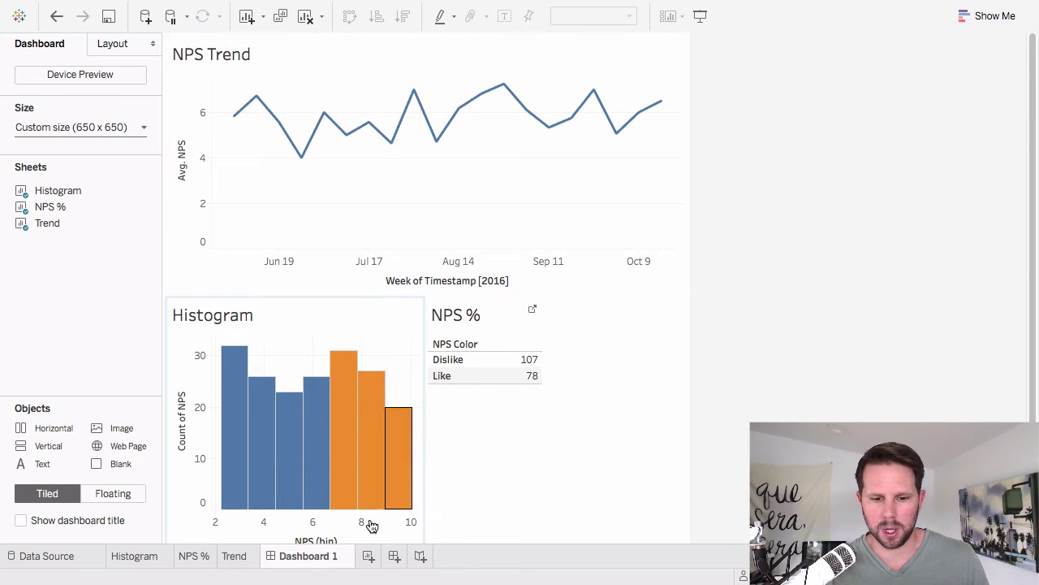
# Rename the dashboard NPS Overview and add a new worksheet.
pyautogui.doubleClick(314, 556)
pyautogui.write('NPS Overview')
pyautogui.press('Return')
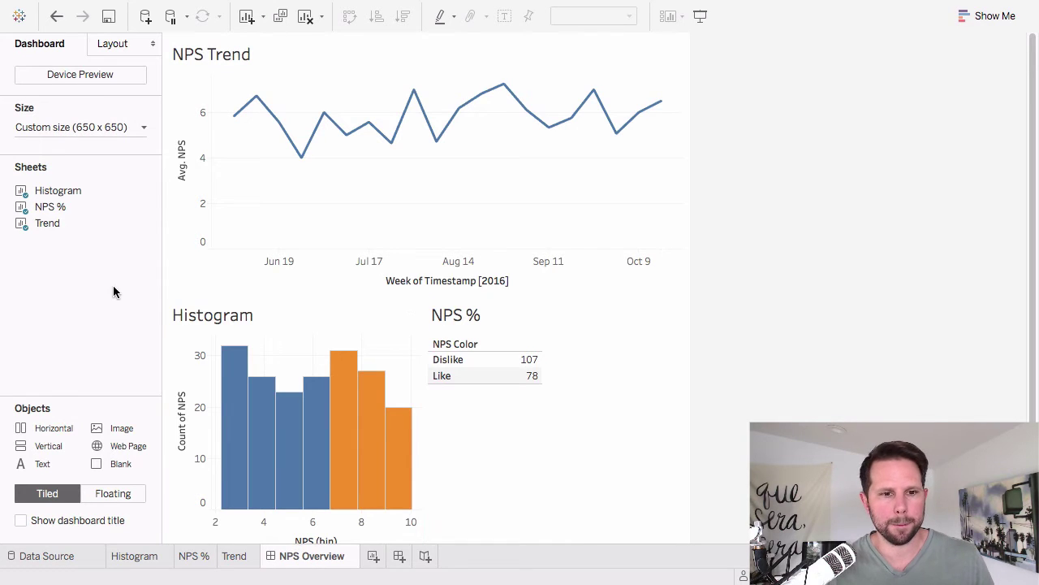
pyautogui.moveTo(106, 224)
pyautogui.click(373, 555)
pyautogui.click(330, 558)
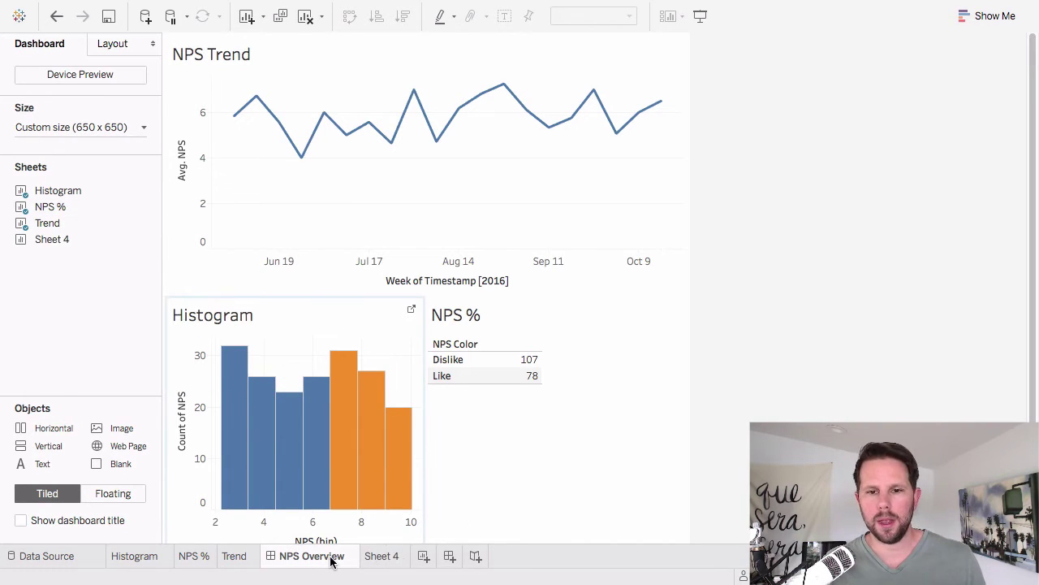
# On Sheet 4, map the customer cities and colour the points by average NPS.
pyautogui.click(390, 565)
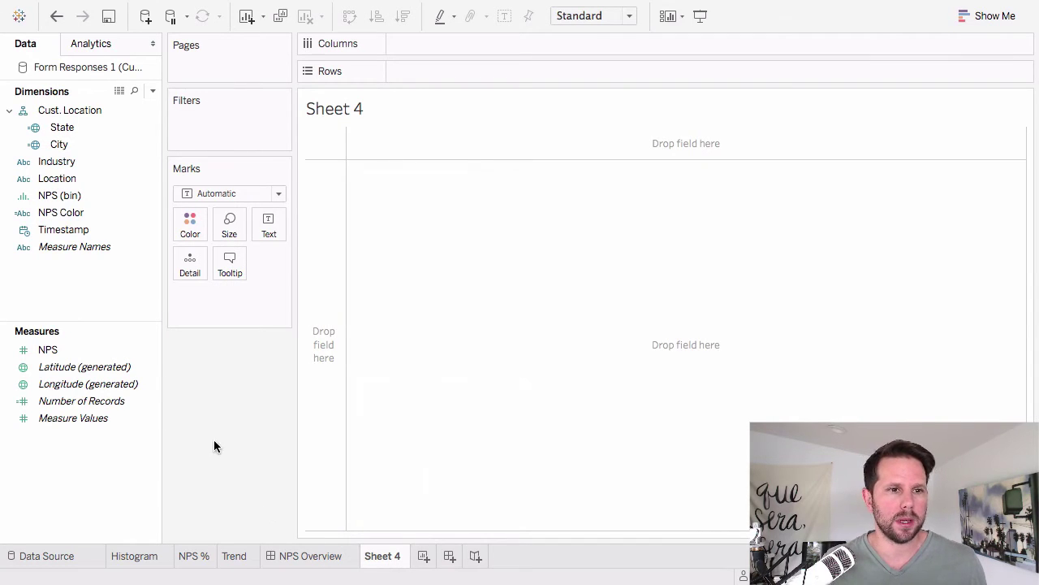
pyautogui.click(77, 145)
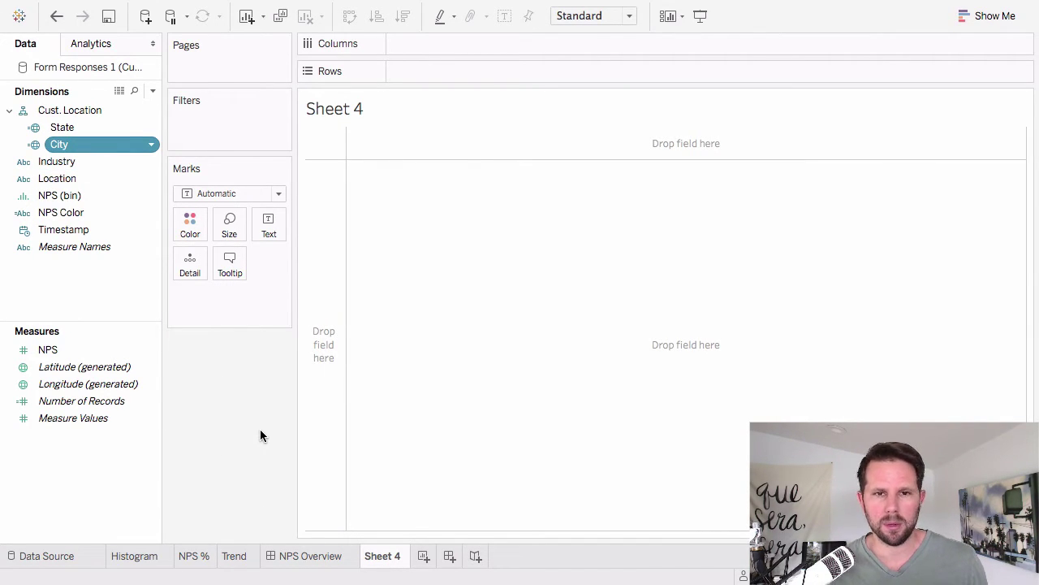
pyautogui.press('Return')
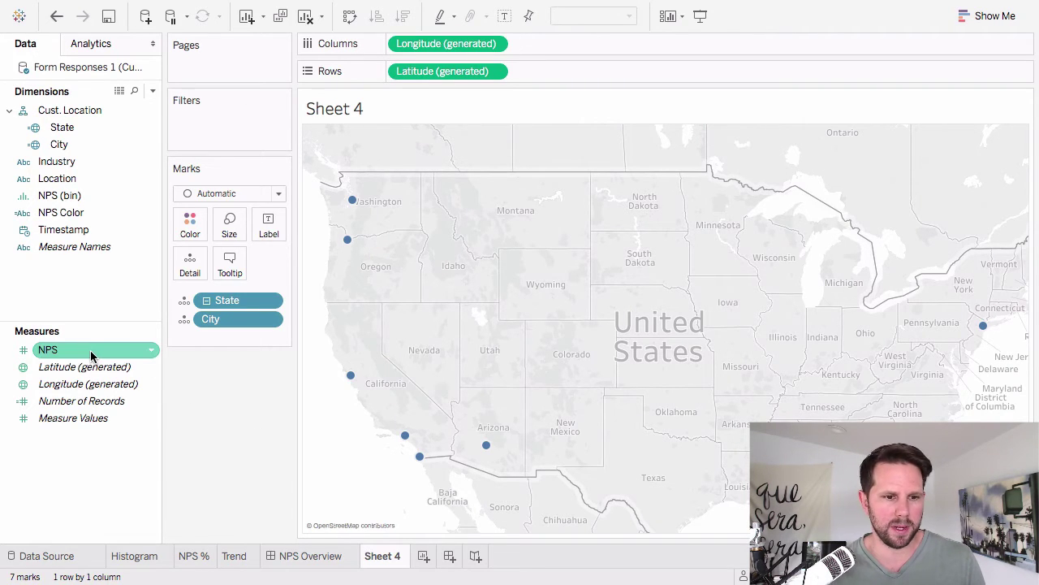
pyautogui.moveTo(92, 351); pyautogui.dragTo(193, 234)
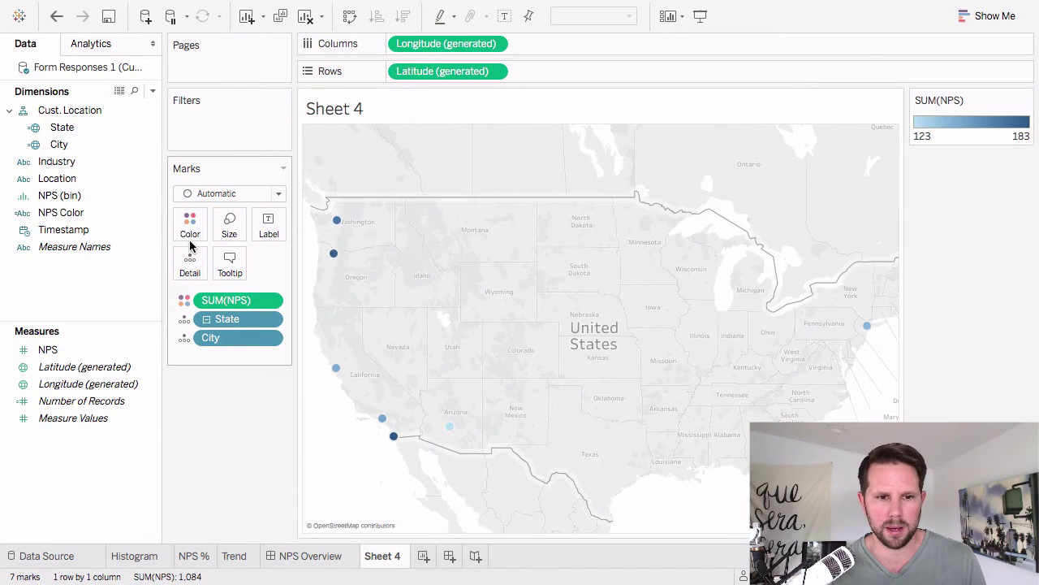
pyautogui.click(268, 302)
pyautogui.moveTo(308, 436)
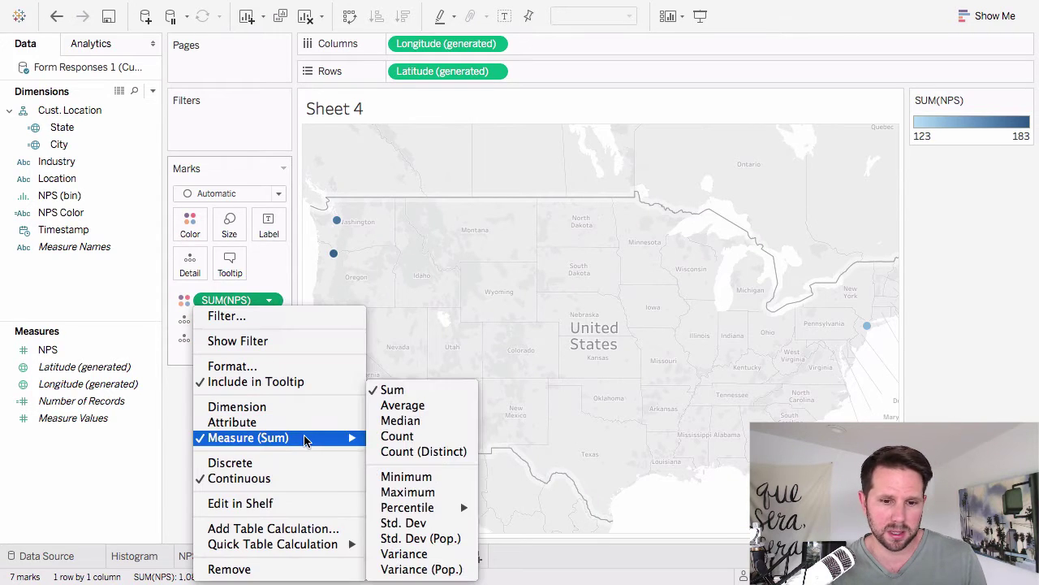
pyautogui.click(406, 406)
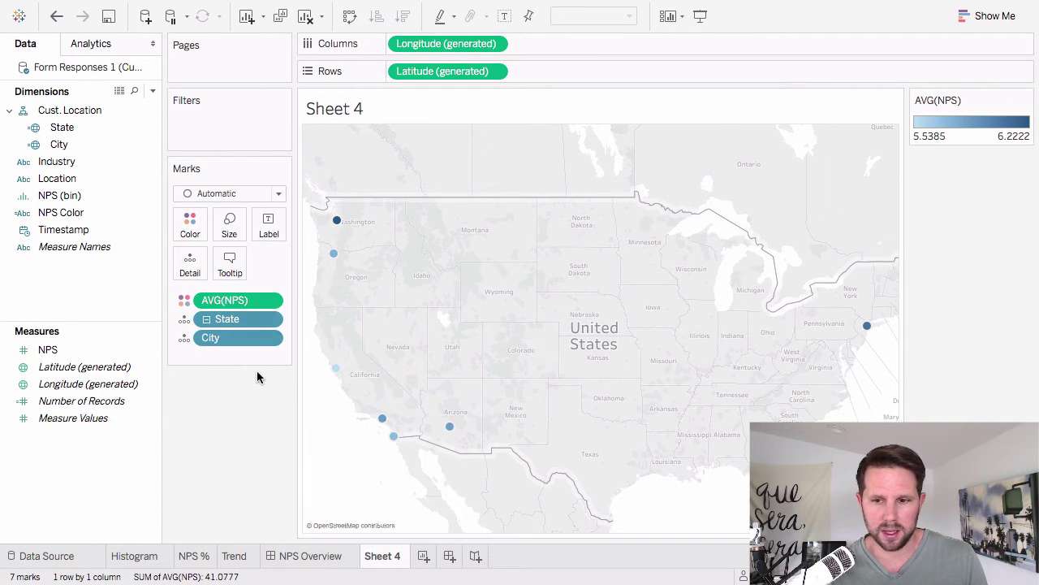
# Change the average NPS colour palette to Orange-Blue Diverging.
pyautogui.click(1022, 99)
pyautogui.click(1011, 114)
pyautogui.click(479, 197)
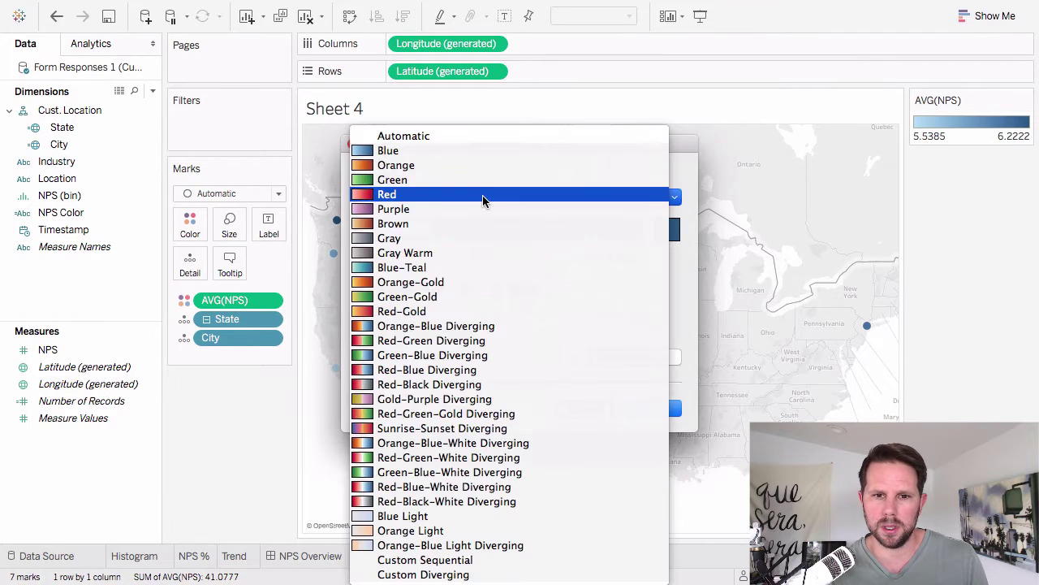
pyautogui.click(480, 326)
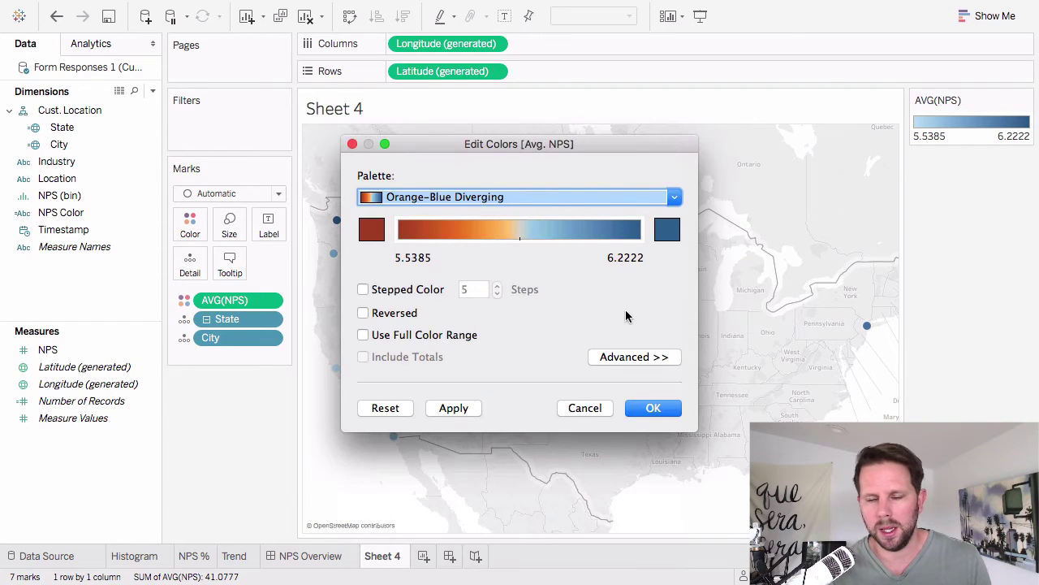
pyautogui.click(454, 407)
pyautogui.click(662, 409)
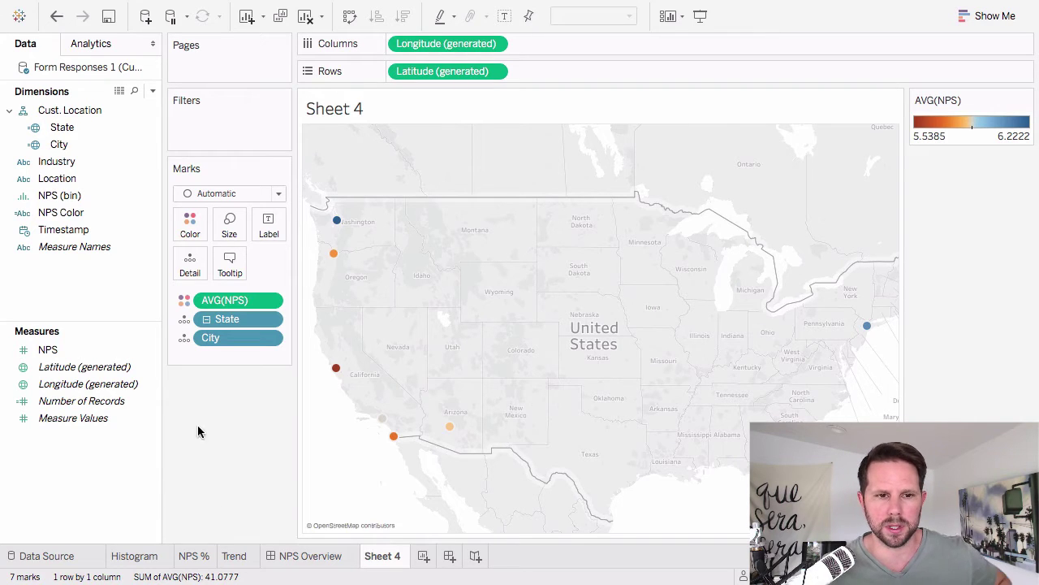
# Give the map points a dark border.
pyautogui.click(190, 226)
pyautogui.click(254, 362)
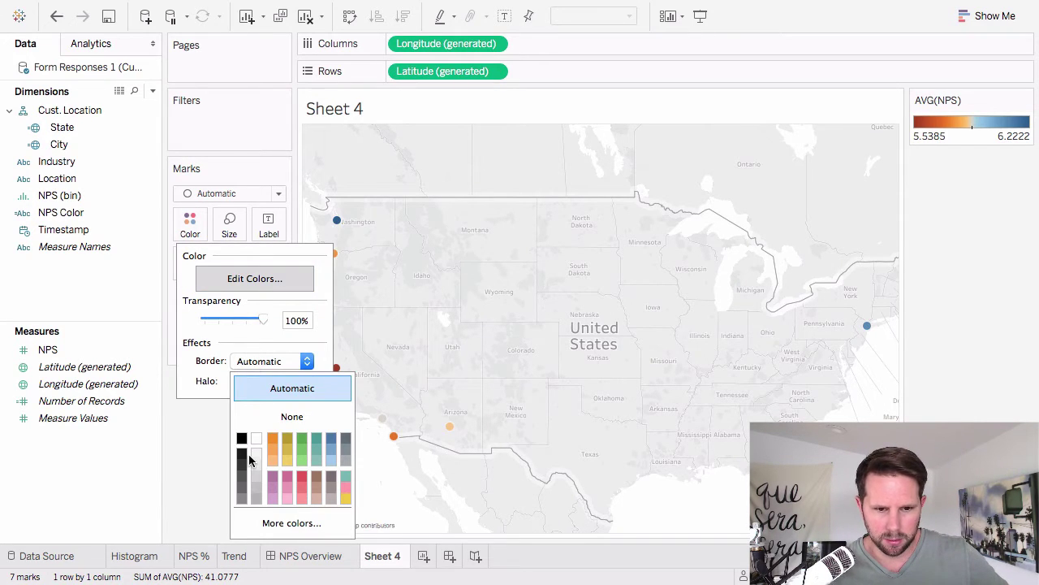
pyautogui.click(217, 460)
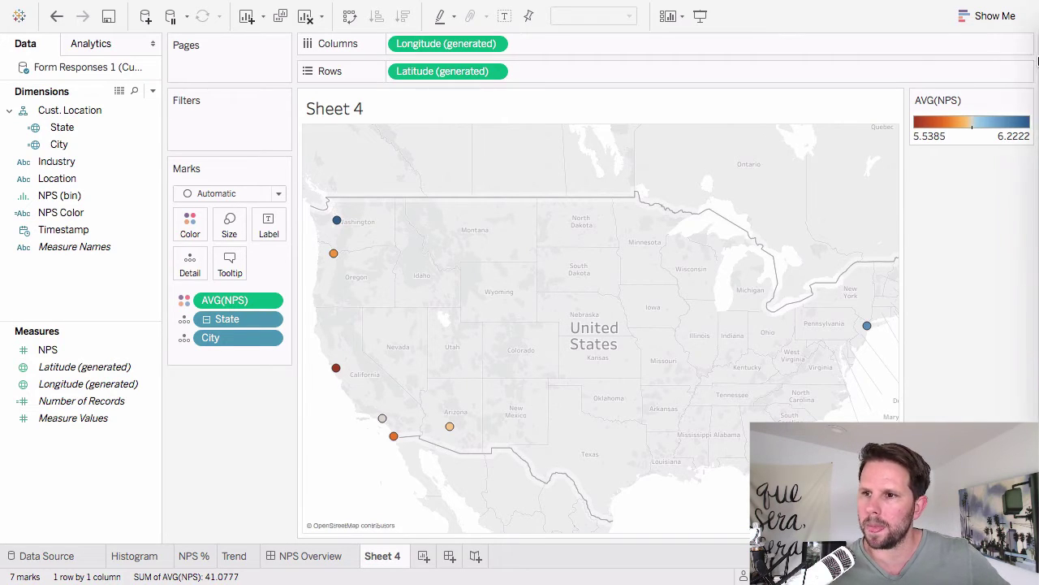
# Rename Sheet 4 to Location NPs.
pyautogui.moveTo(786, 195)
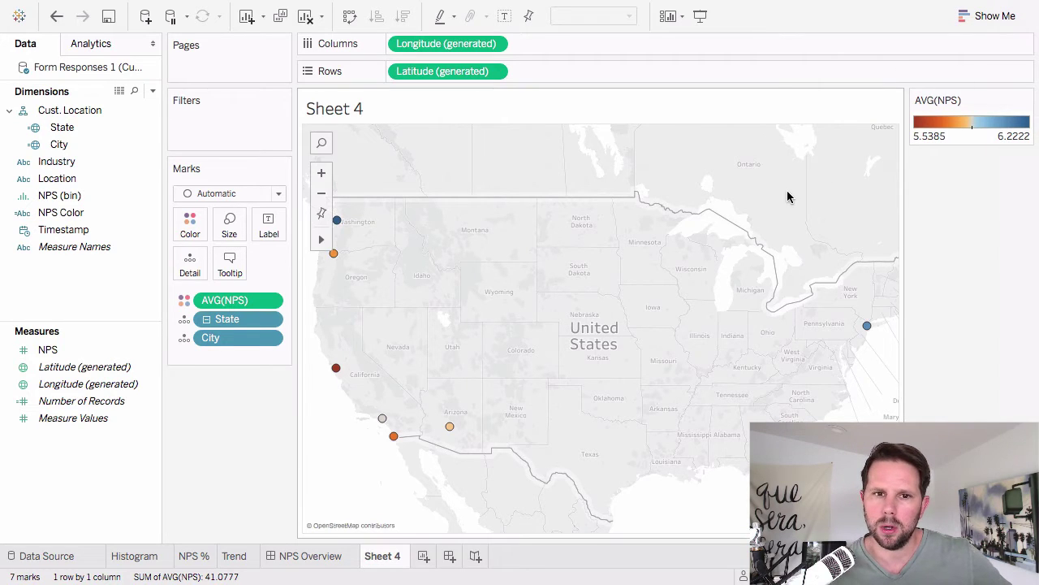
pyautogui.doubleClick(379, 554)
pyautogui.write('Location')
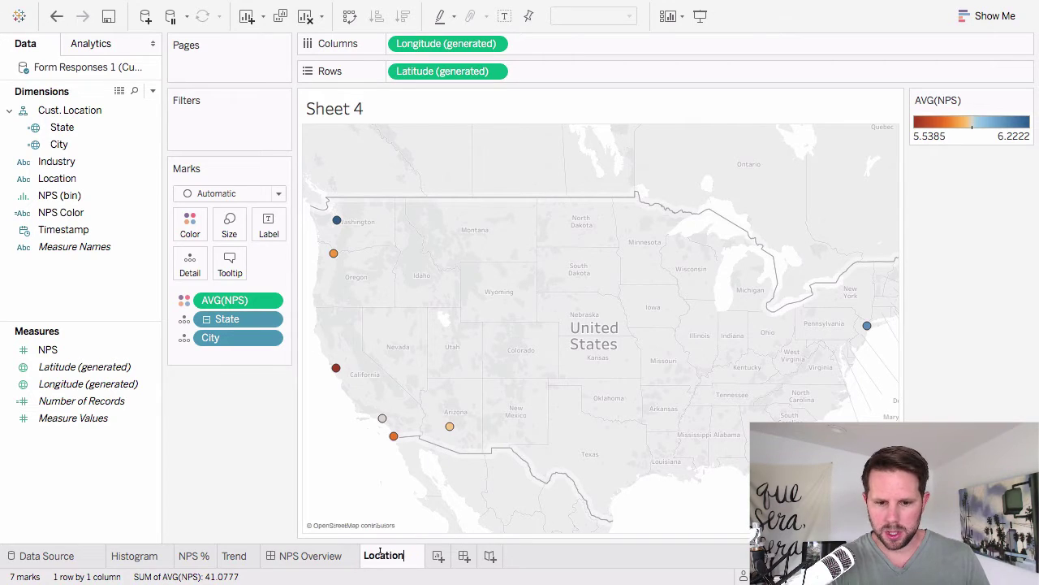
pyautogui.write(' NS')
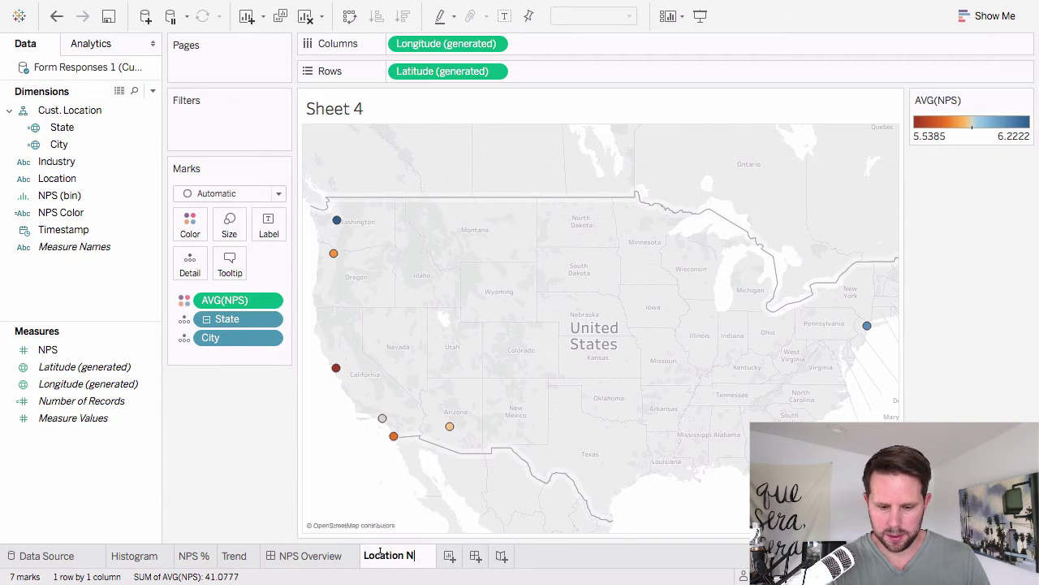
pyautogui.write('Ps')
pyautogui.press('Return')
# Correct the map sheet's name to Location NPS.
pyautogui.doubleClick(396, 556)
pyautogui.press('End')
pyautogui.press('BackSpace')
pyautogui.write('S')
pyautogui.press('Return')
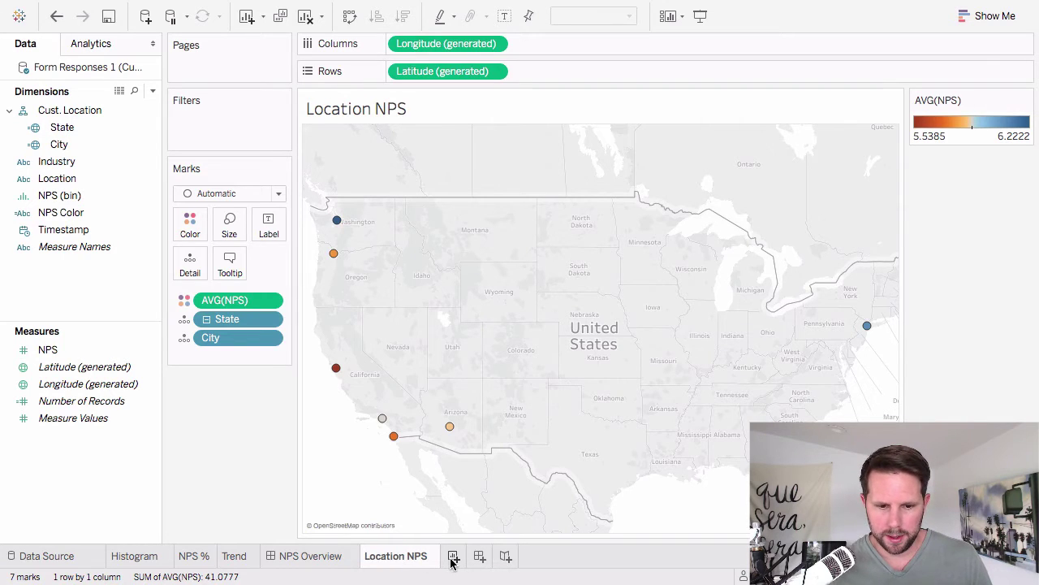
# Add a new worksheet named NPS by Industry.
pyautogui.click(453, 557)
pyautogui.doubleClick(455, 555)
pyautogui.write('INdust')
pyautogui.hotkey('ctrl', 'a')
pyautogui.write('NPS by I')
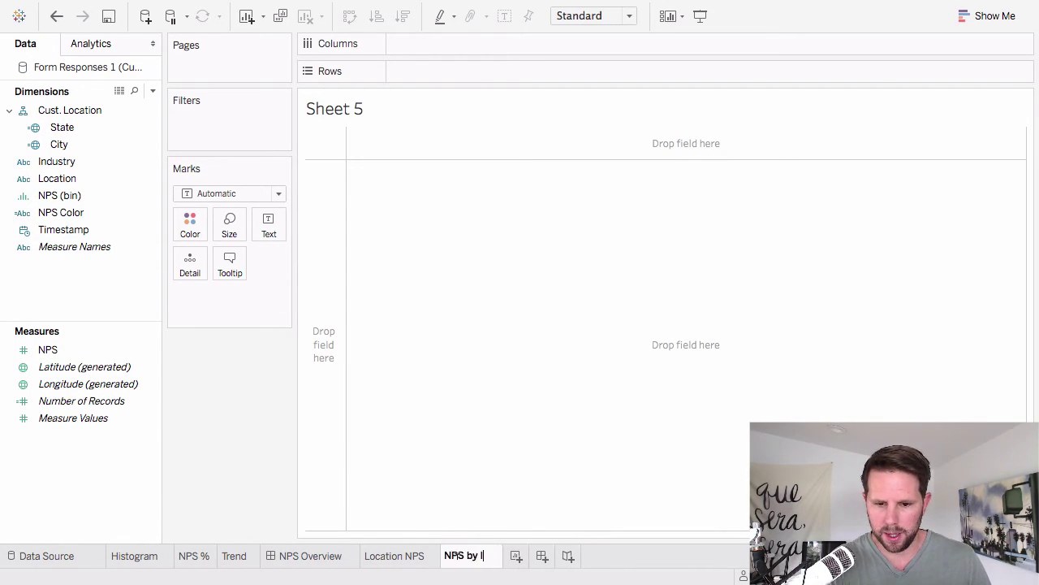
pyautogui.write('ndustry')
pyautogui.press('Return')
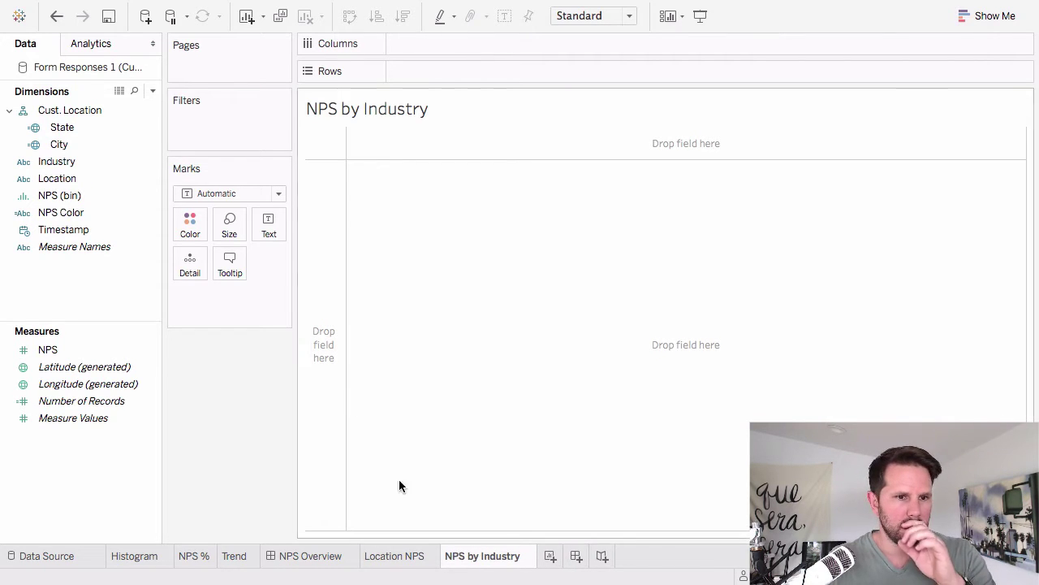
# Chart NPS bars for each industry, sorted highest first.
pyautogui.click(122, 167)
pyautogui.doubleClick(113, 164)
pyautogui.click(123, 362)
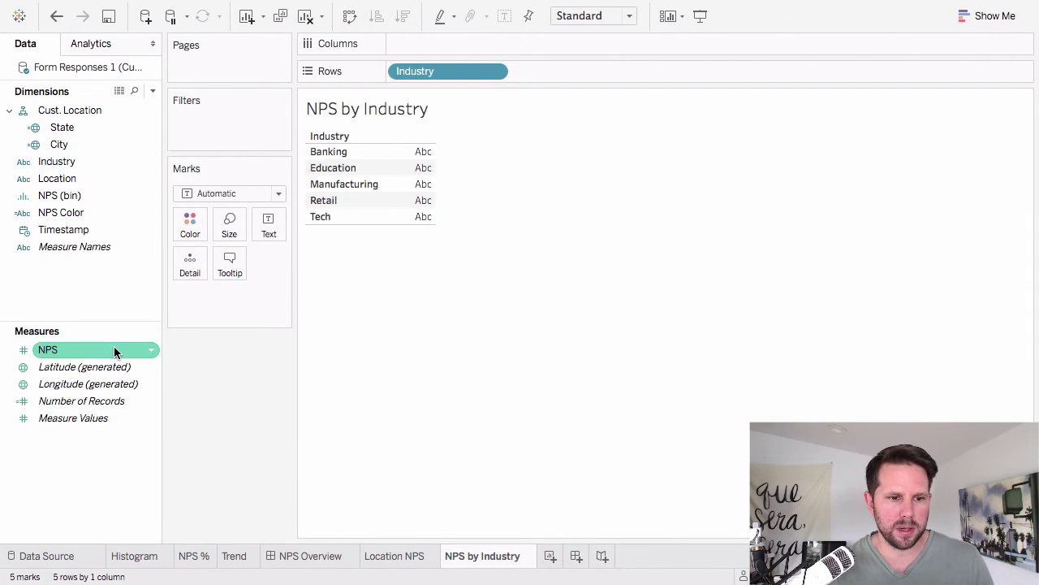
pyautogui.moveTo(114, 353); pyautogui.dragTo(453, 45)
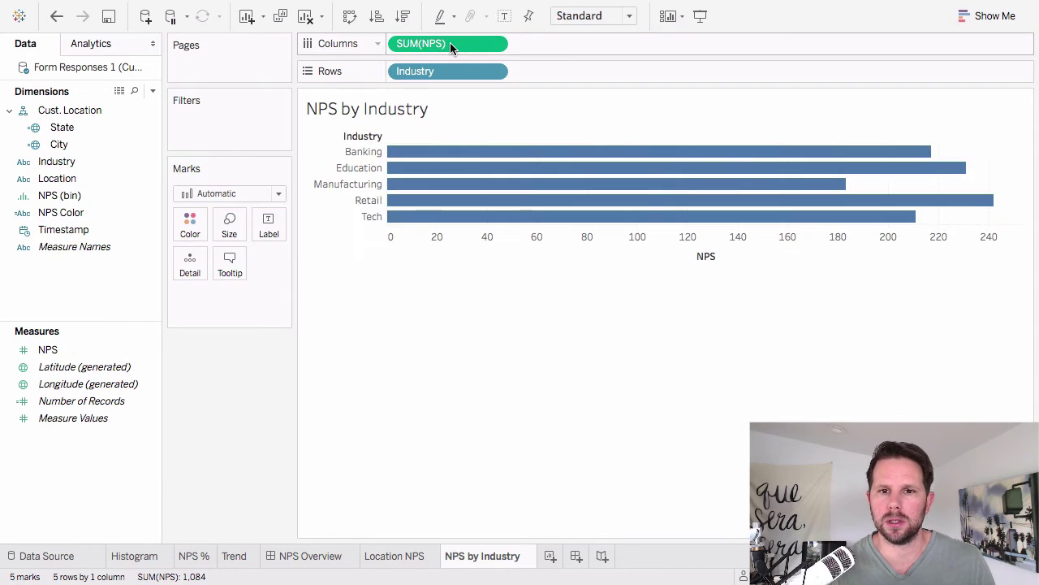
pyautogui.click(725, 256)
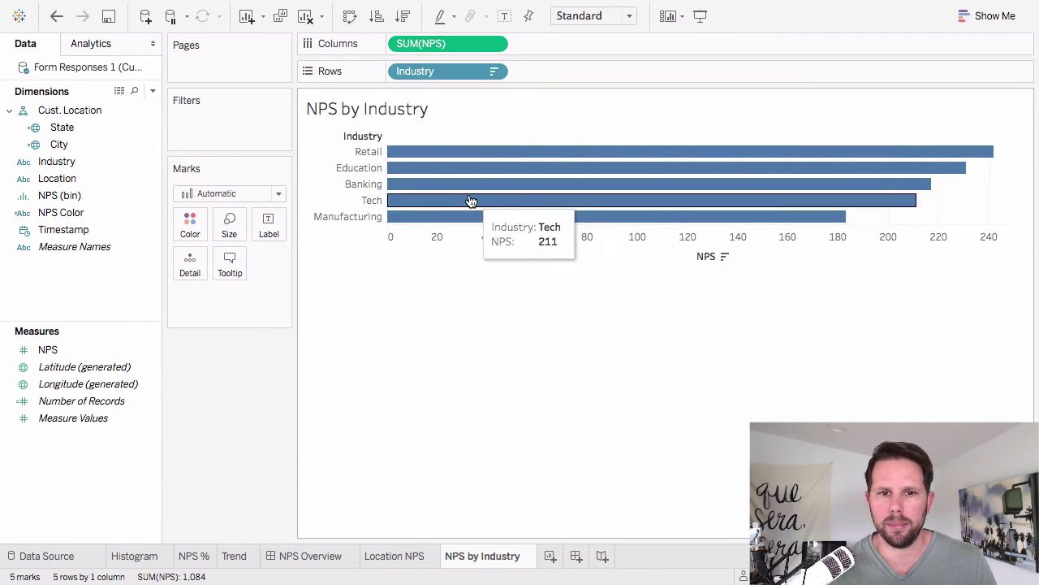
# Switch the bars to average NPS, re-sort descending, and colour them by AVG(NPS).
pyautogui.rightClick(461, 47)
pyautogui.moveTo(528, 198)
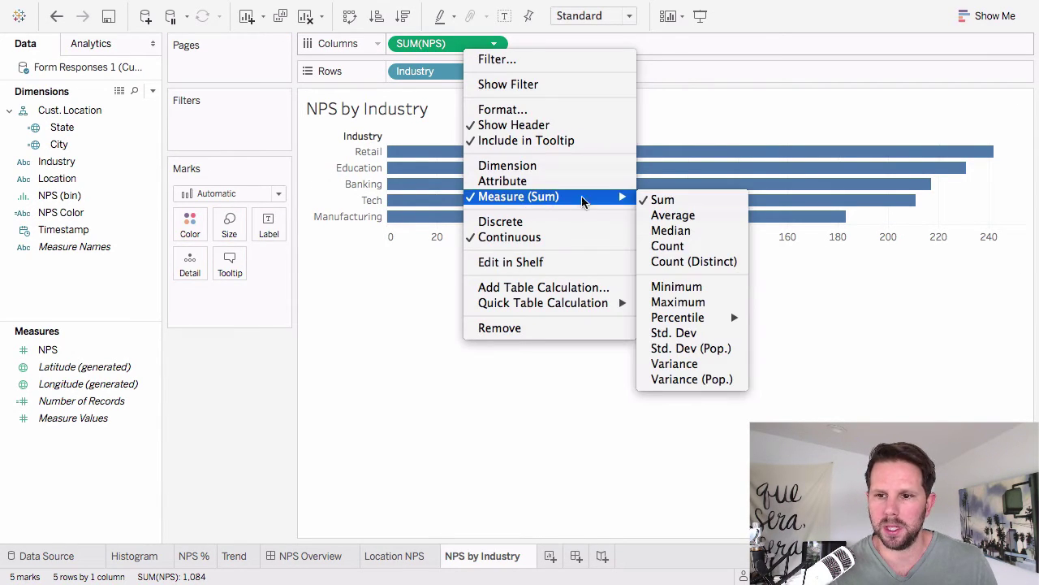
pyautogui.click(696, 215)
pyautogui.click(735, 257)
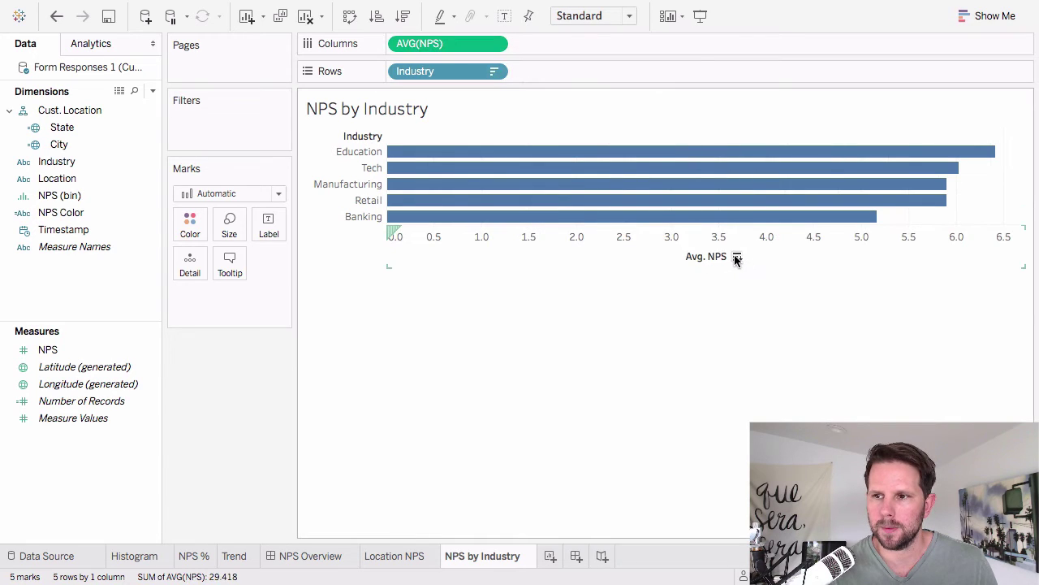
pyautogui.moveTo(429, 46); pyautogui.dragTo(192, 230)
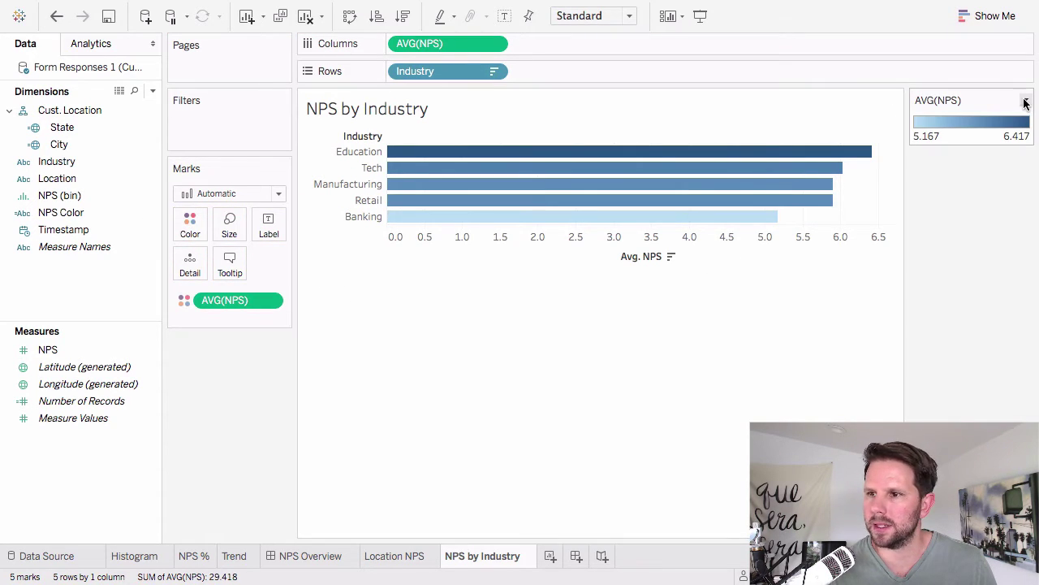
# Apply the Orange-Blue Diverging palette to the industry bars, then briefly try State on Columns and remove it.
pyautogui.click(1026, 100)
pyautogui.click(1020, 116)
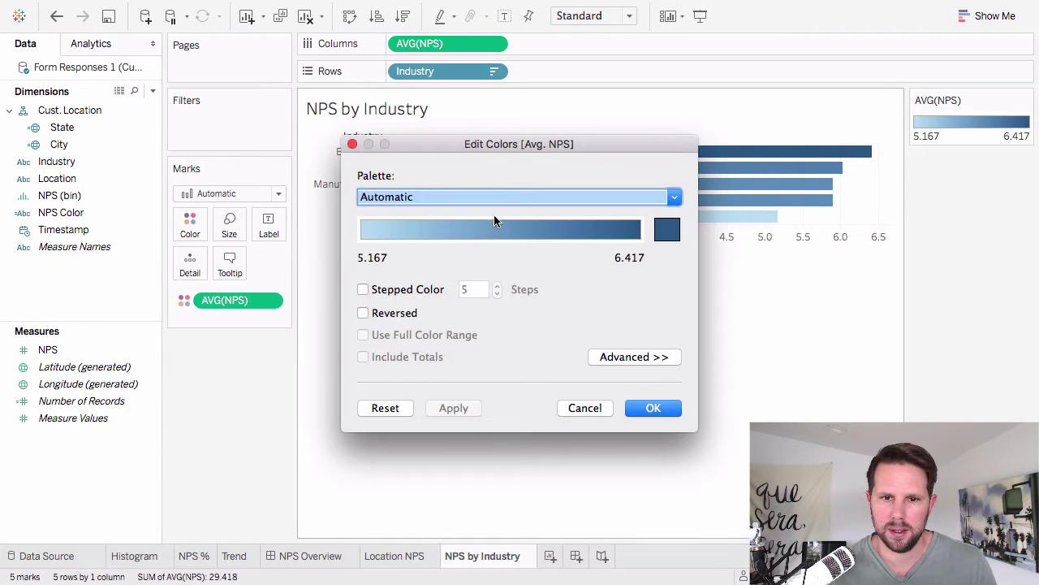
pyautogui.click(502, 195)
pyautogui.click(494, 326)
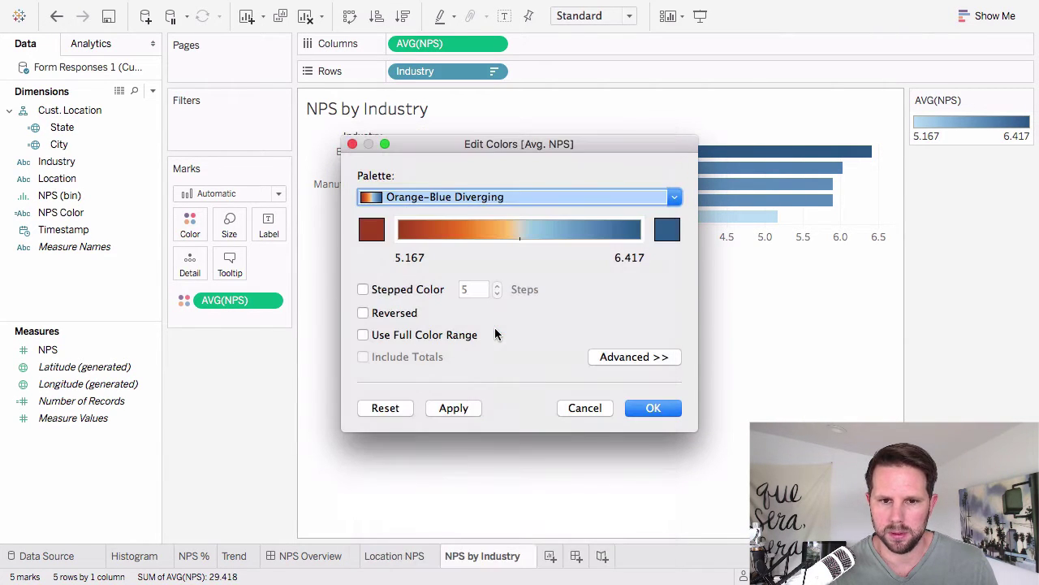
pyautogui.click(639, 410)
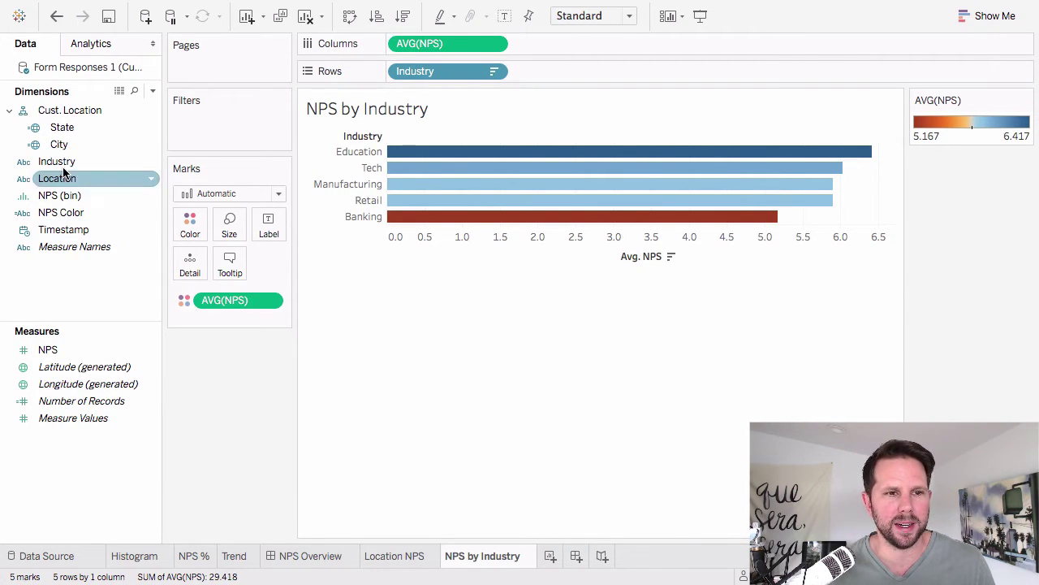
pyautogui.moveTo(71, 131); pyautogui.dragTo(593, 40)
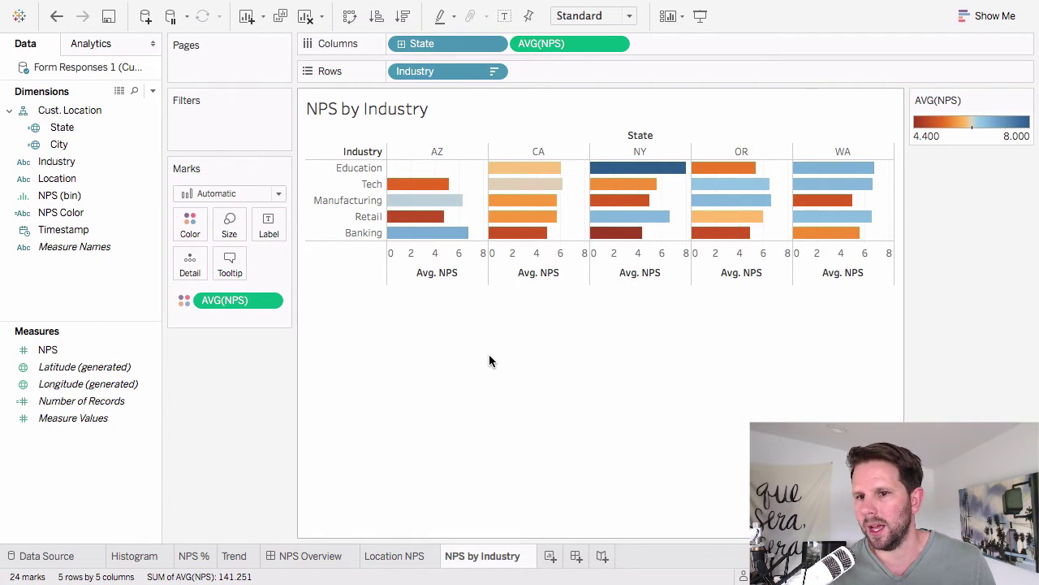
pyautogui.moveTo(446, 45); pyautogui.dragTo(216, 478)
# Swap NPS % on NPS Overview for Location NPS (top left) and NPS by Industry (beside Histogram).
pyautogui.click(307, 555)
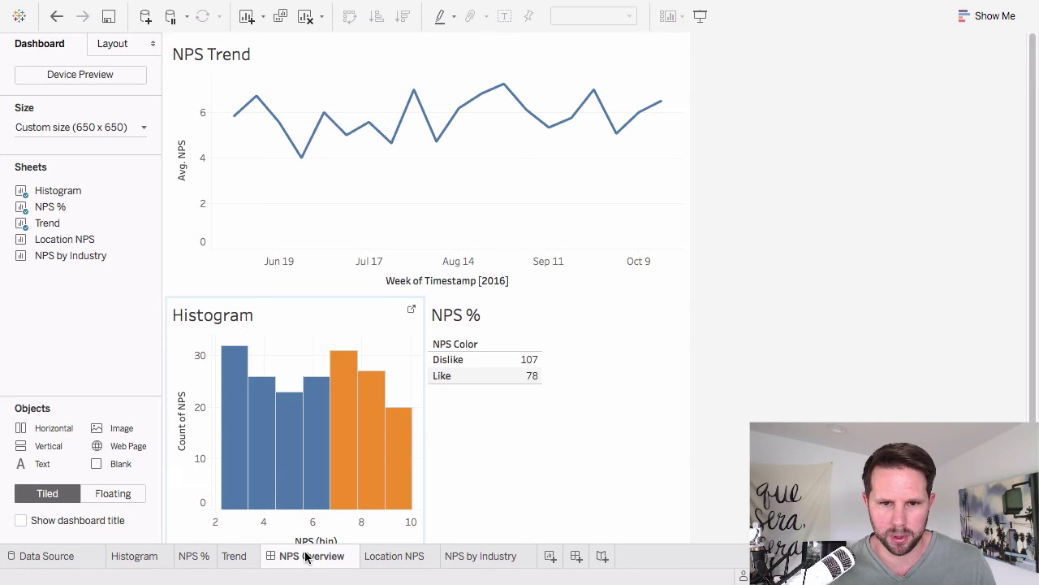
pyautogui.click(558, 421)
pyautogui.click(674, 298)
pyautogui.moveTo(47, 233)
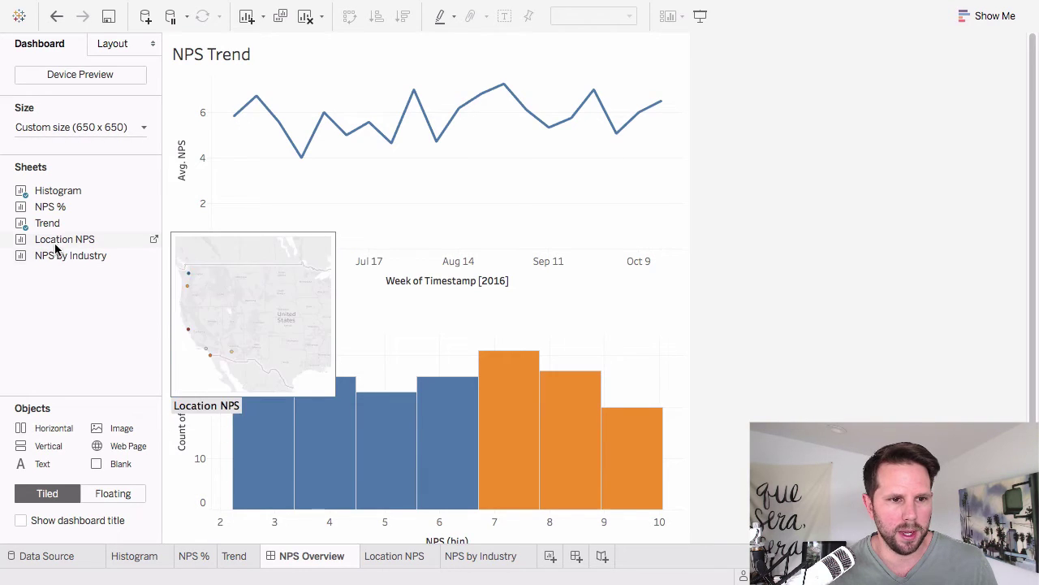
pyautogui.moveTo(57, 247); pyautogui.dragTo(222, 160)
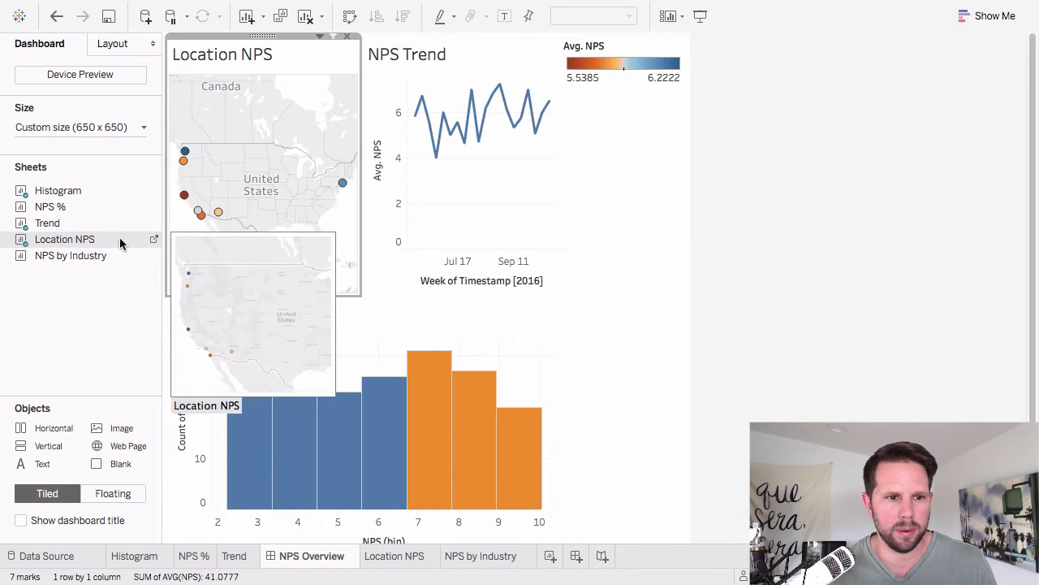
pyautogui.moveTo(82, 257); pyautogui.dragTo(523, 430)
# Delete the Avg. NPS legend container from the dashboard and save the workbook.
pyautogui.click(645, 121)
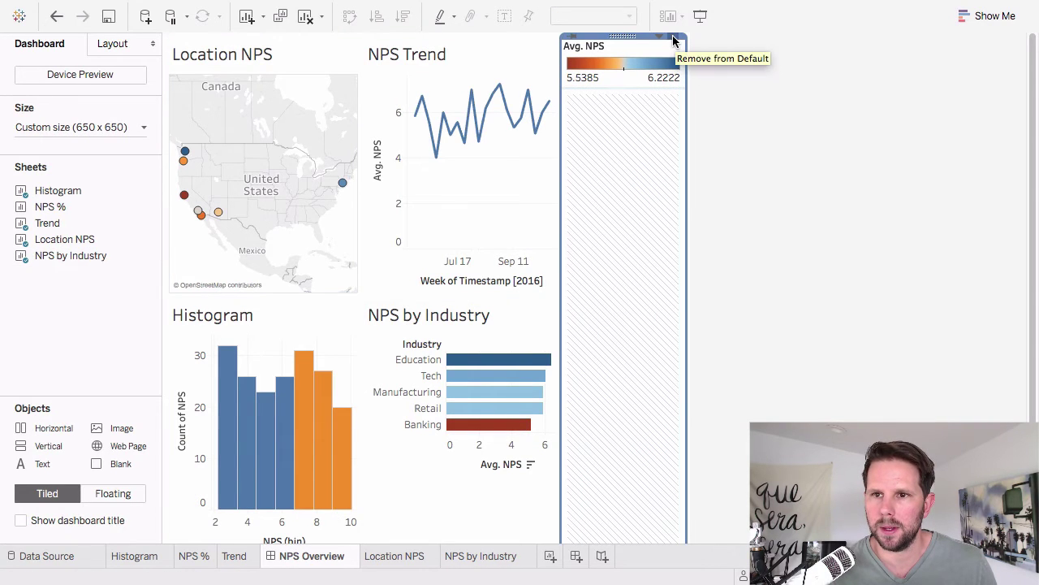
pyautogui.click(673, 41)
pyautogui.click(630, 301)
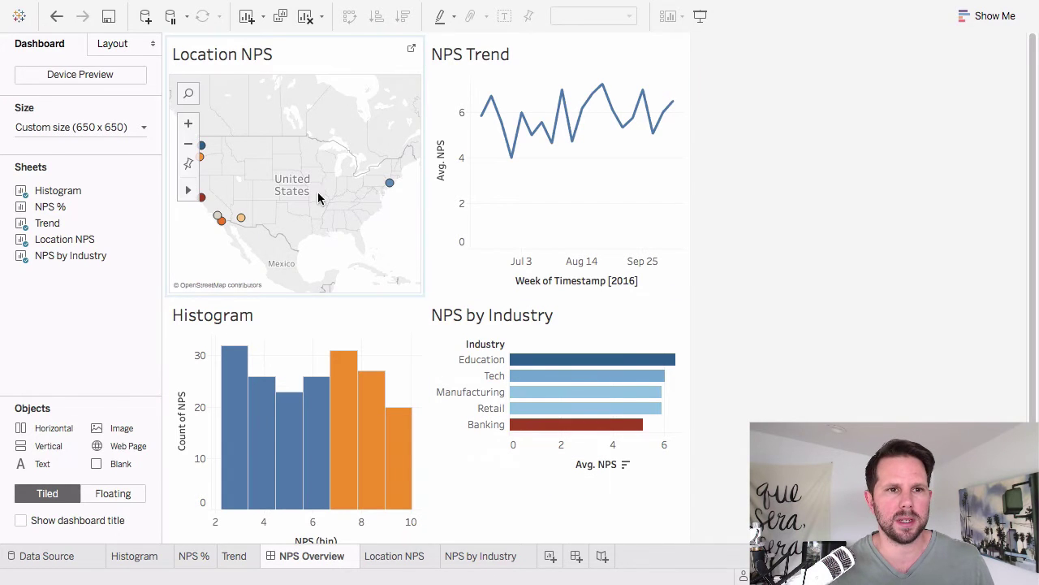
pyautogui.click(108, 17)
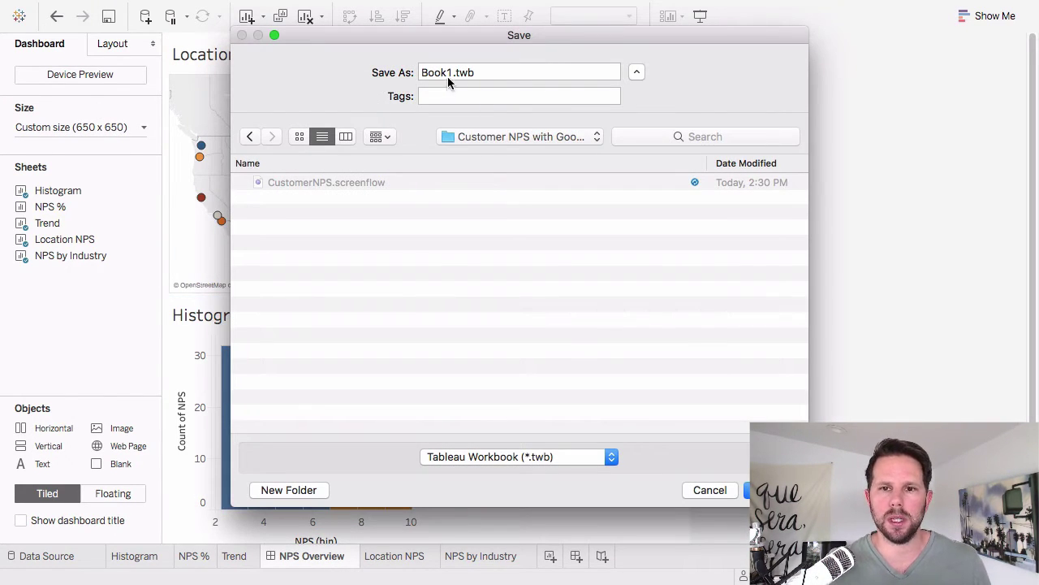
# Save the workbook as CustomerNPS, replacing the default Book1 name.
pyautogui.click(450, 71)
pyautogui.doubleClick(450, 71)
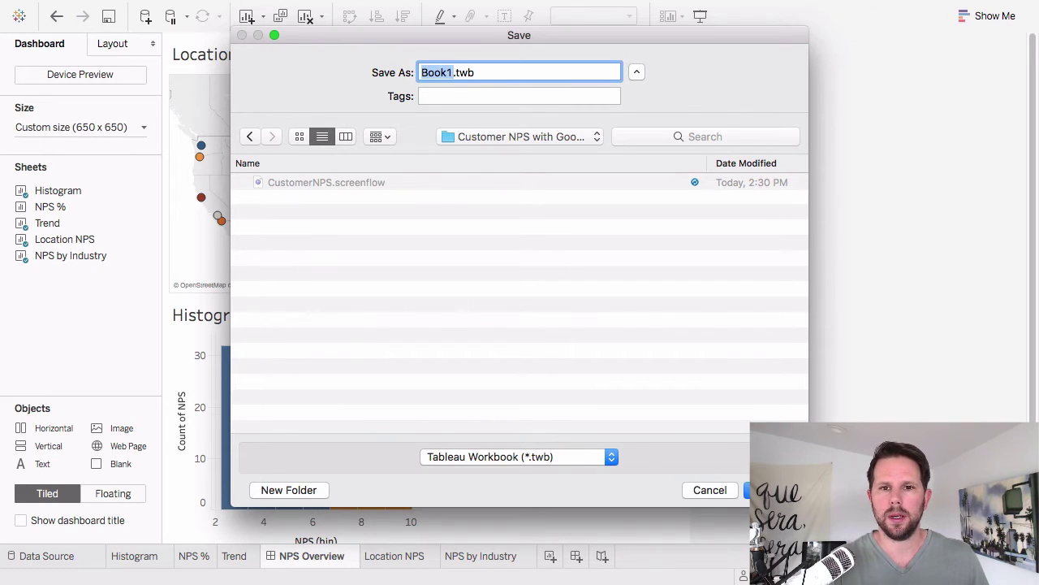
pyautogui.write('CustomerNPS')
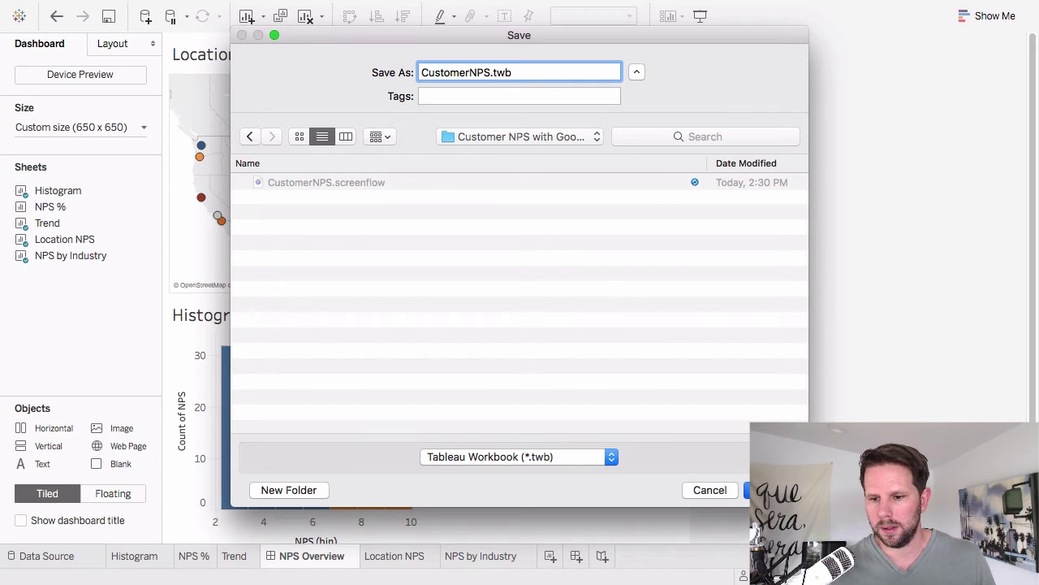
pyautogui.press('Return')
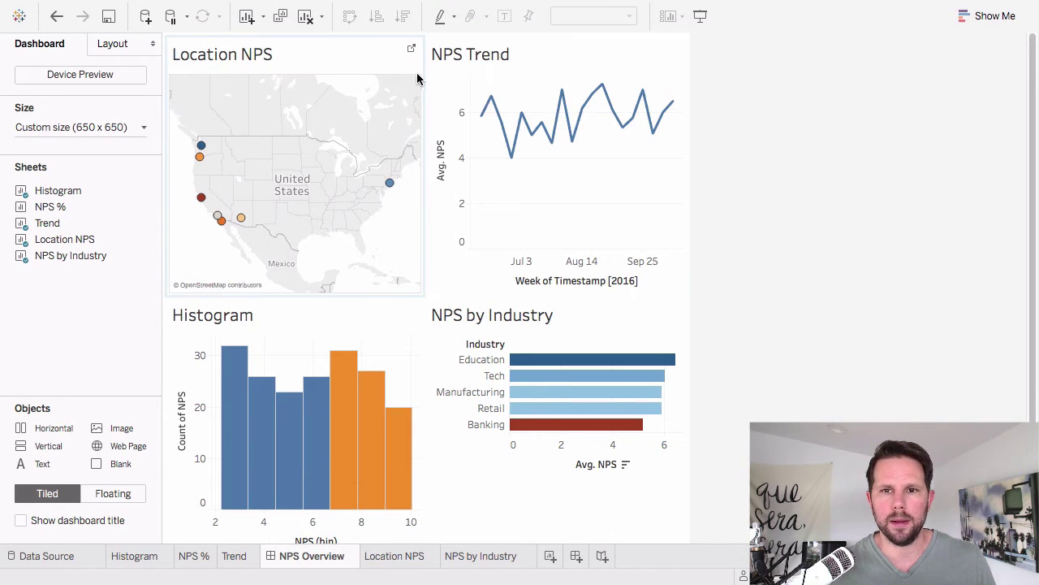
# Start publishing, then extract Form Responses 1 with default settings and save it under its default name.
pyautogui.click(469, 9)
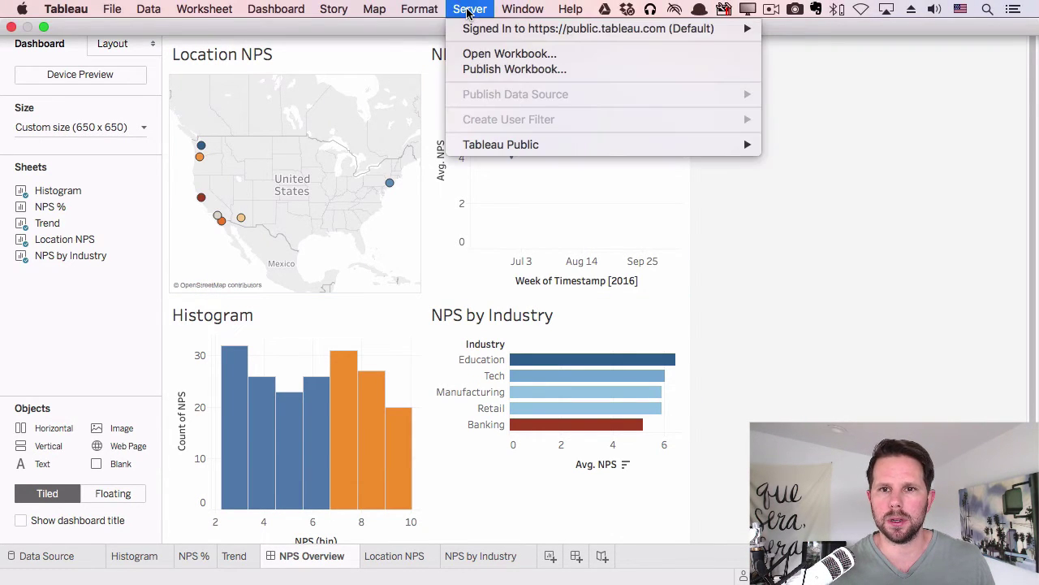
pyautogui.click(548, 70)
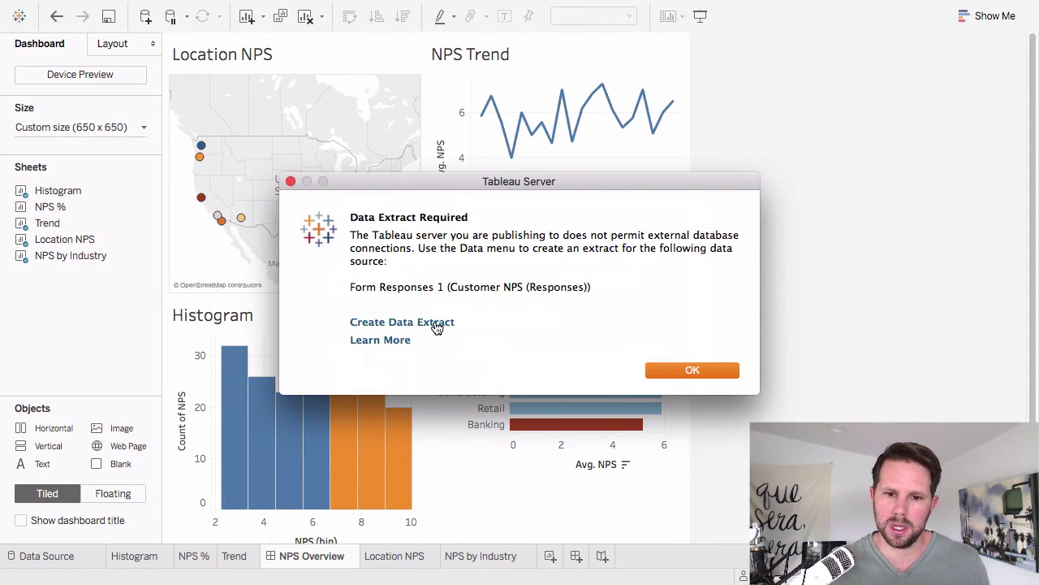
pyautogui.click(437, 323)
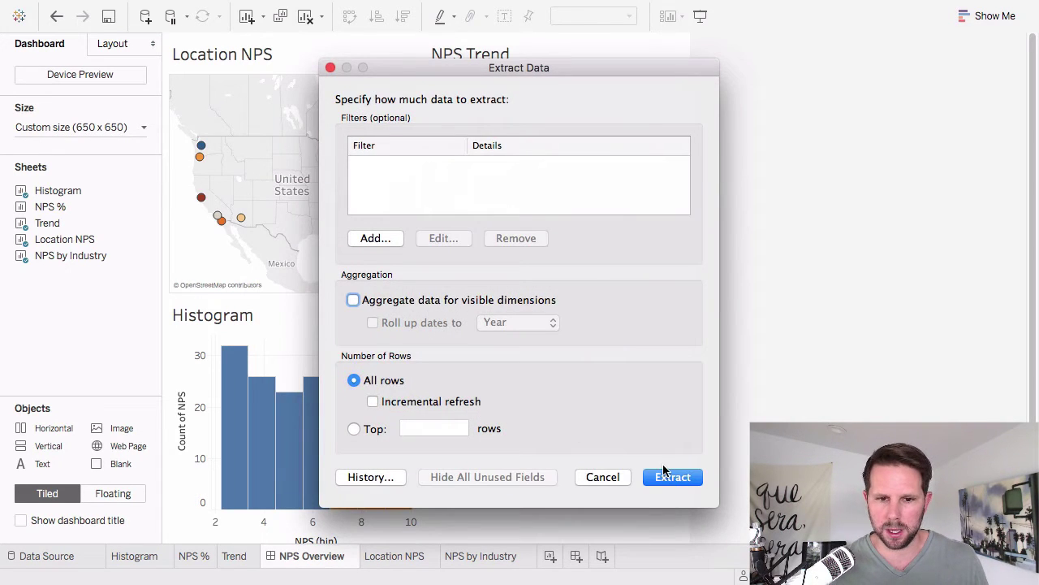
pyautogui.click(668, 478)
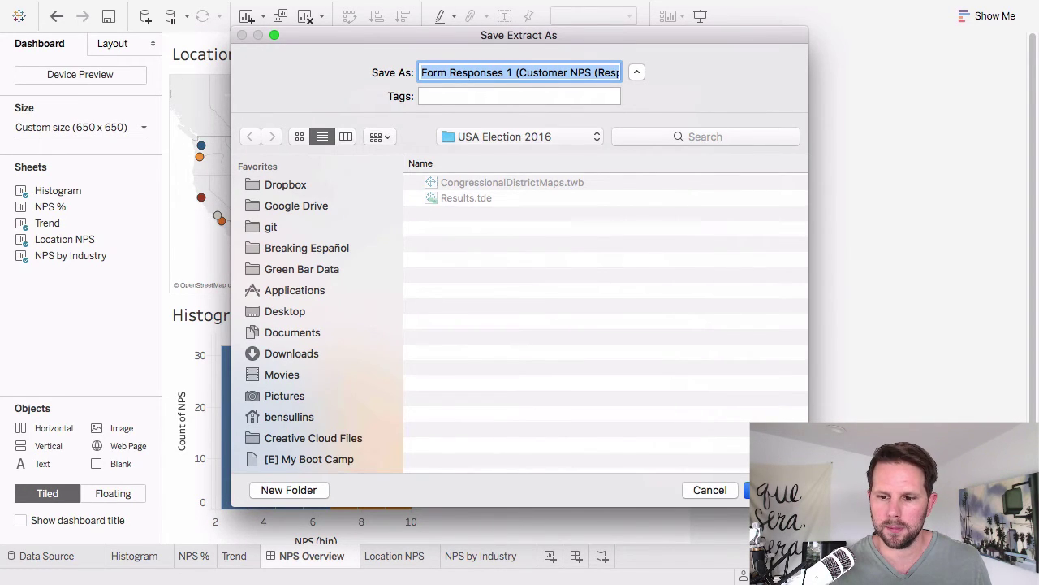
pyautogui.press('Return')
# Begin publishing the workbook and connect to Tableau Online as the server.
pyautogui.moveTo(398, 4)
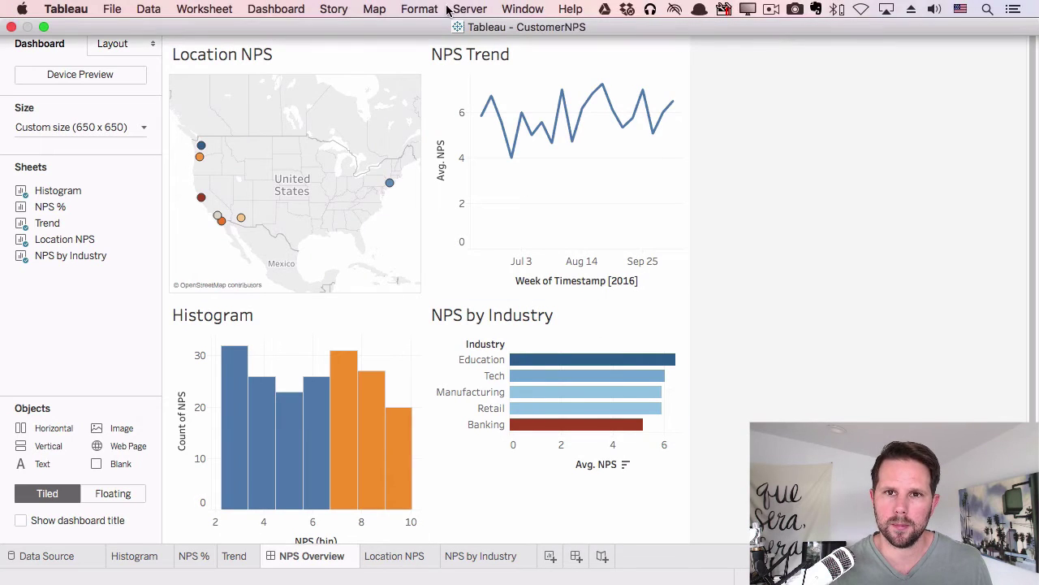
pyautogui.click(459, 10)
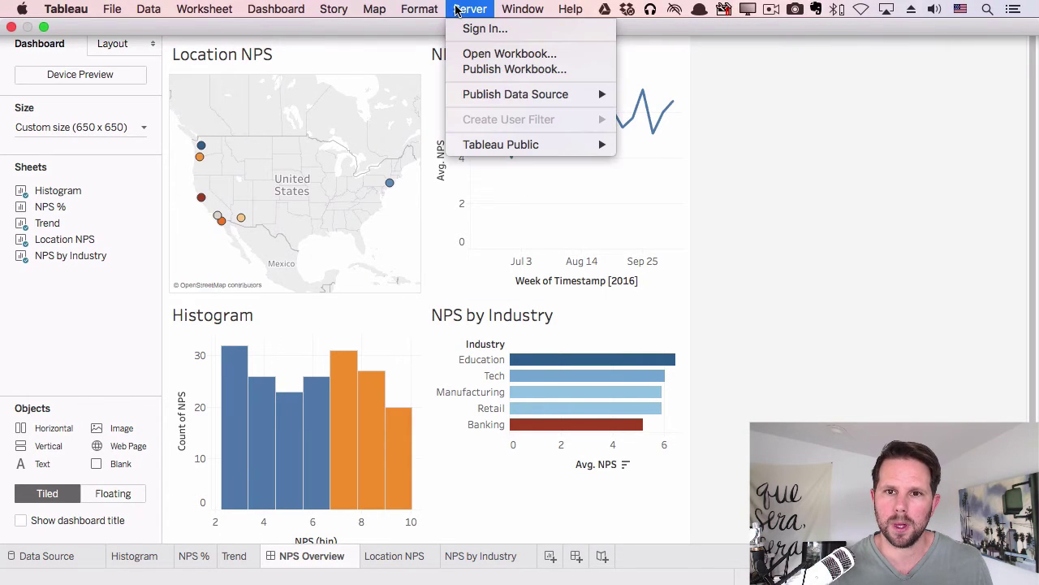
pyautogui.click(526, 69)
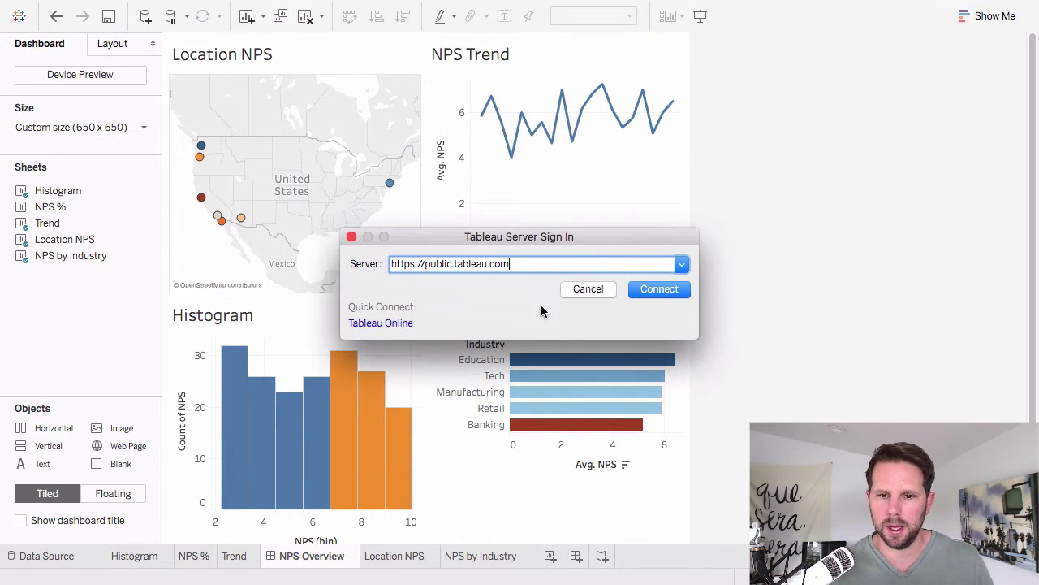
pyautogui.click(681, 265)
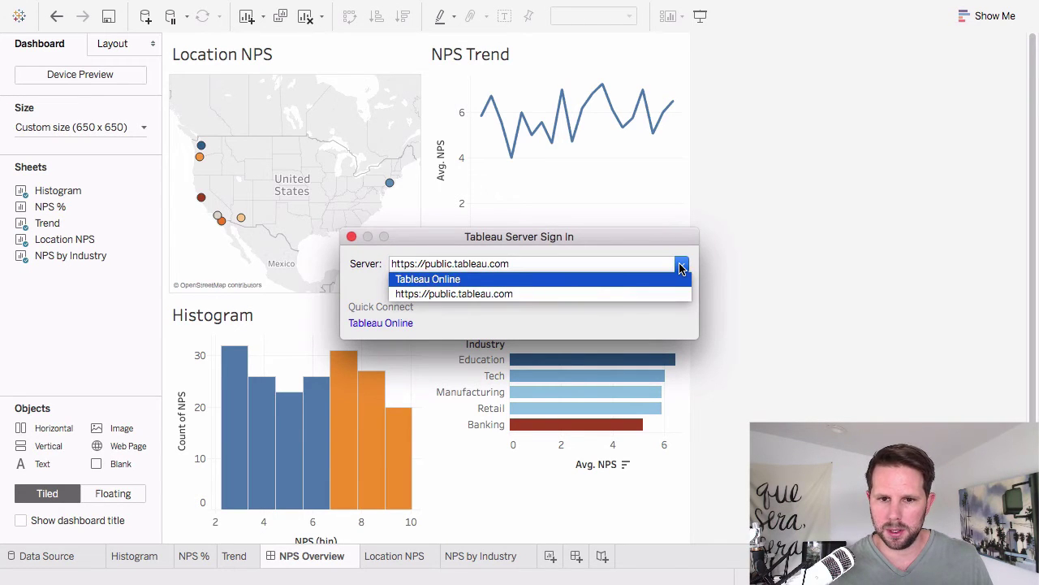
pyautogui.click(569, 281)
pyautogui.click(659, 289)
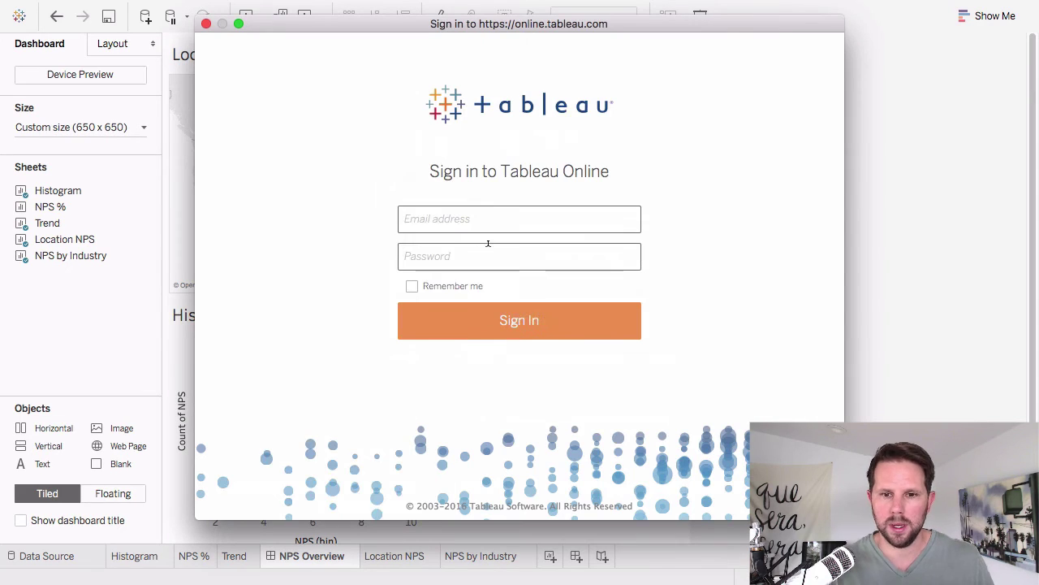
# Sign in to Tableau Online with the account e-mail and password.
pyautogui.press('Tab')
pyautogui.write('**********')
pyautogui.press('Return')
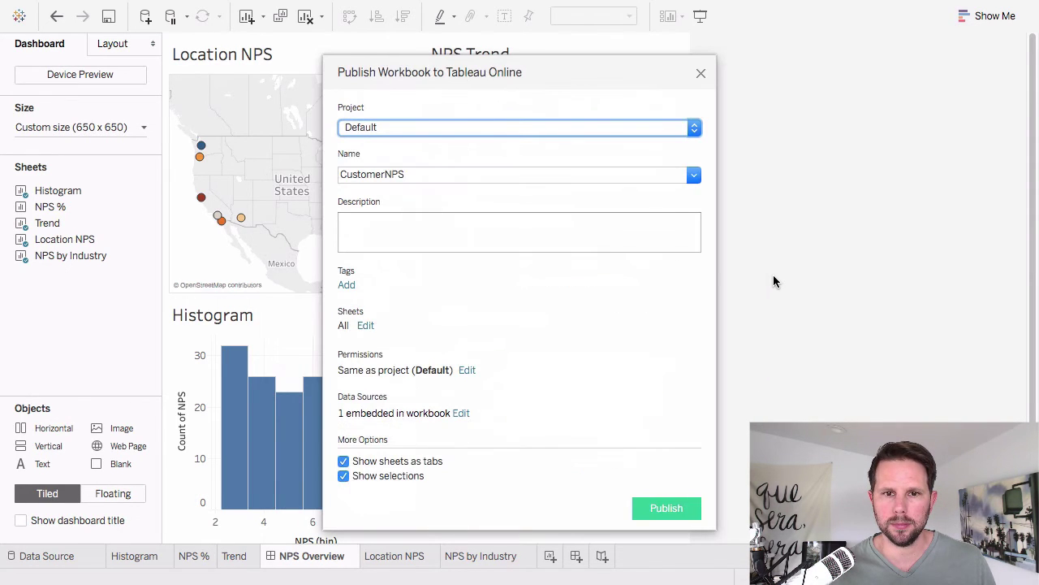
# Publish the CustomerNPS workbook to the Default project from the Publish Workbook dialog.
pyautogui.click(421, 172)
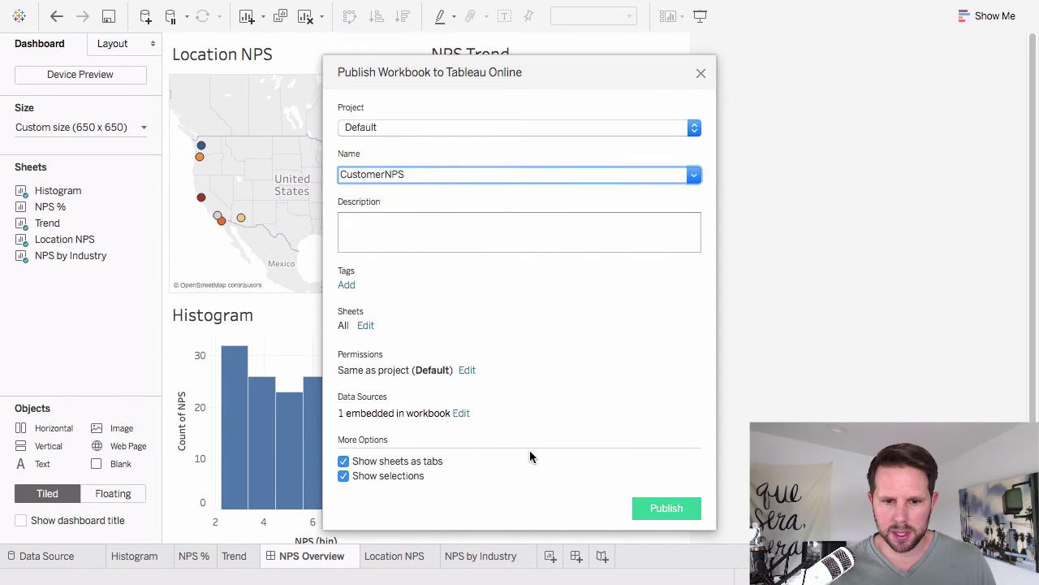
pyautogui.click(671, 511)
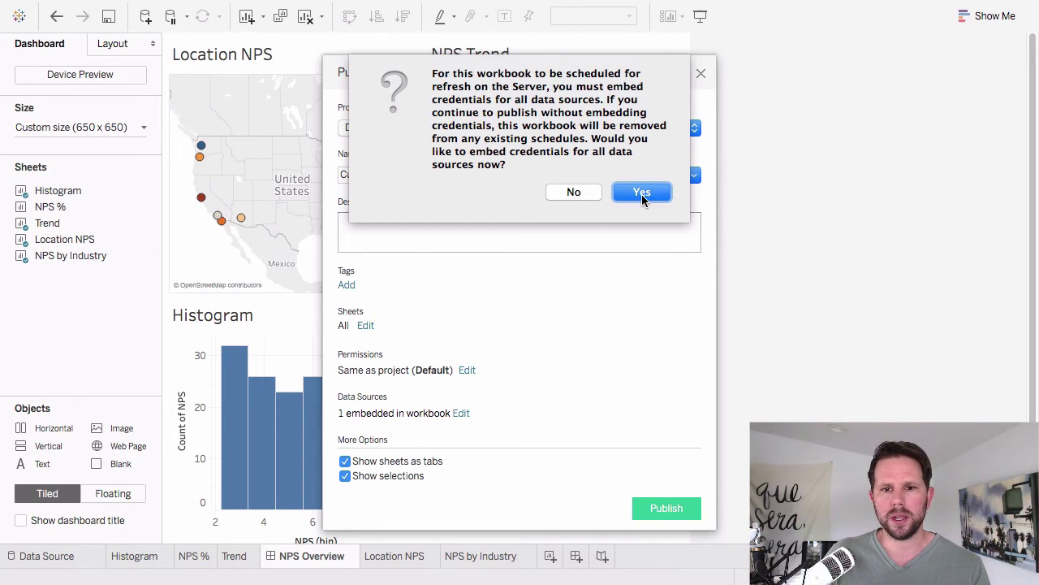
# Embed credentials for all data sources and authorize Google with the password and verification code.
pyautogui.click(642, 192)
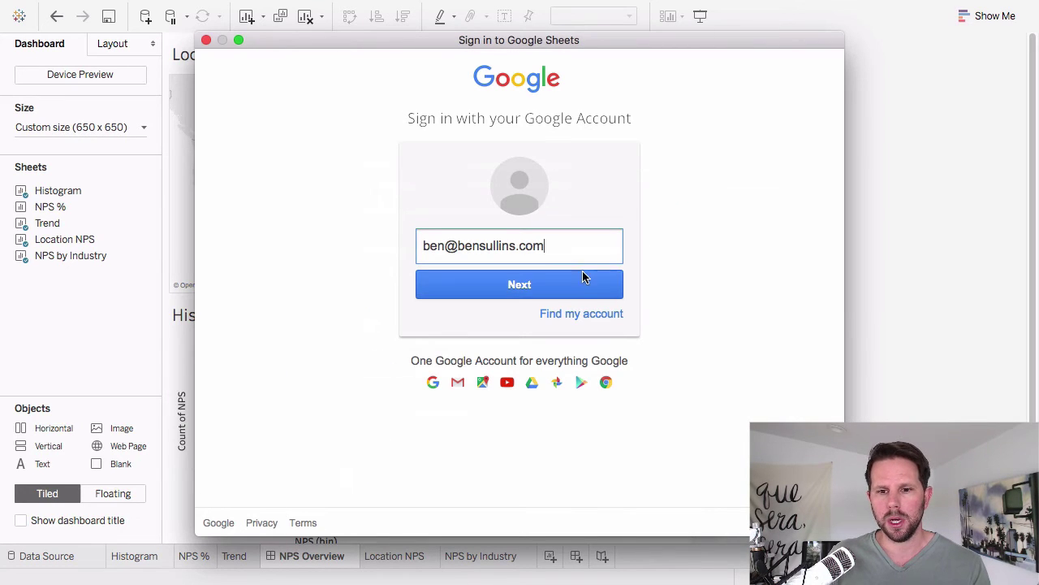
pyautogui.click(579, 282)
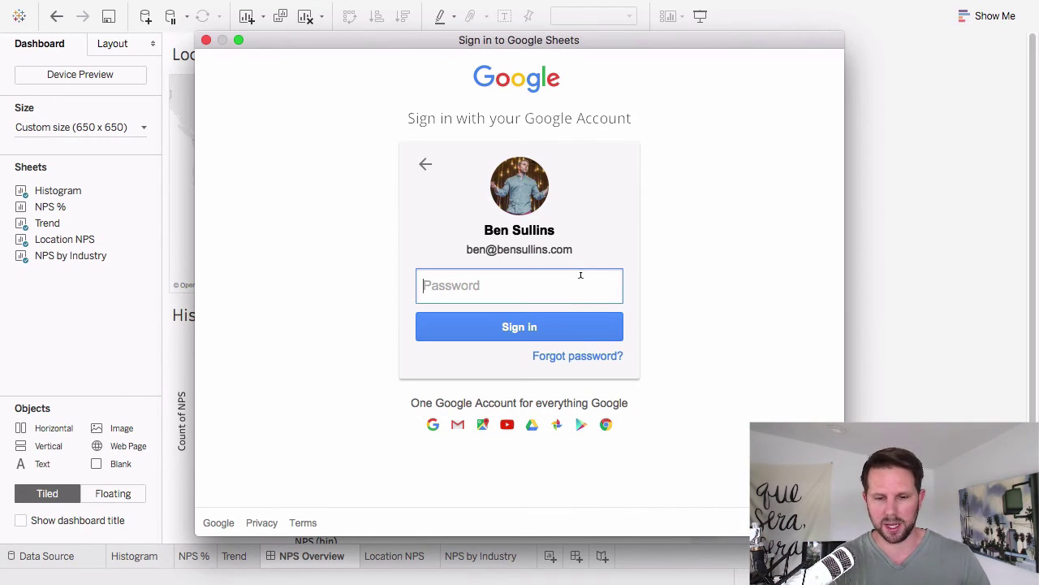
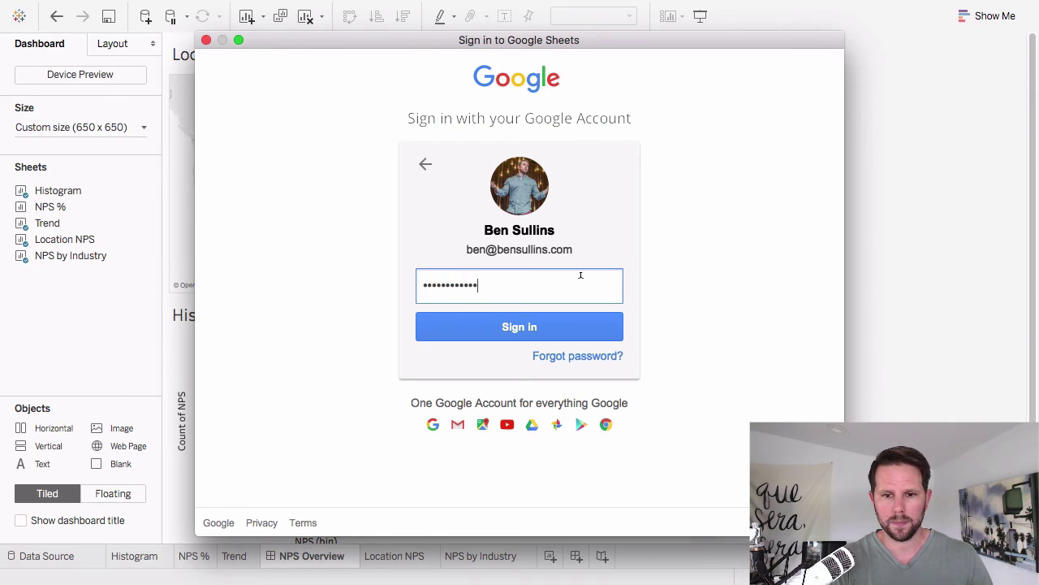
pyautogui.press('Return')
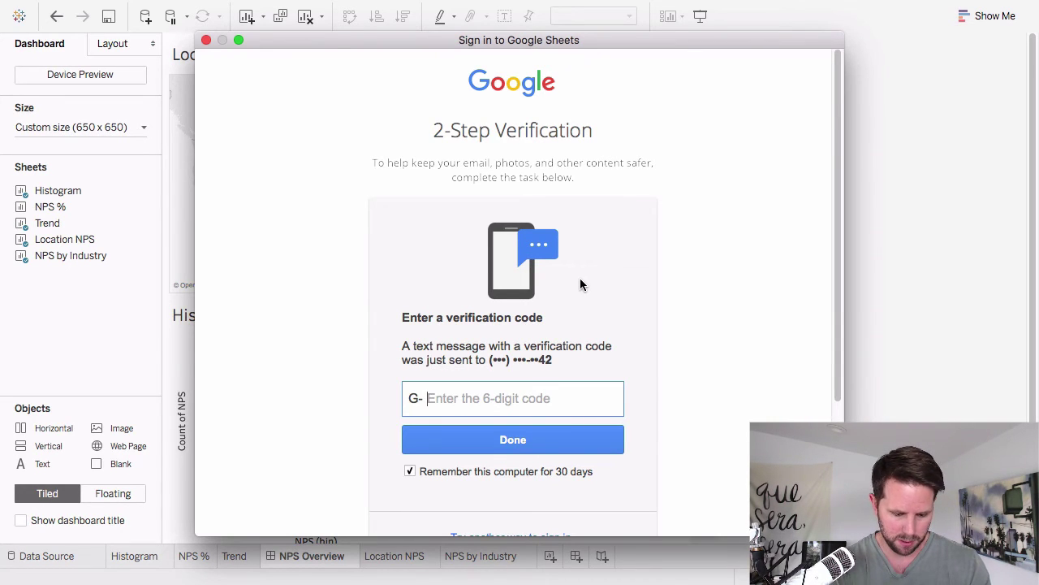
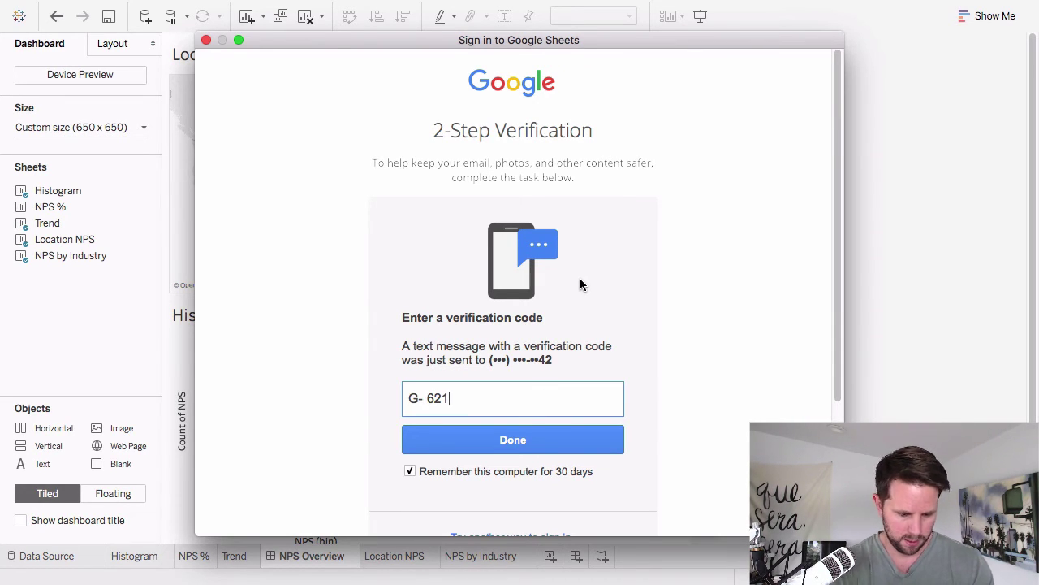
pyautogui.press('Return')
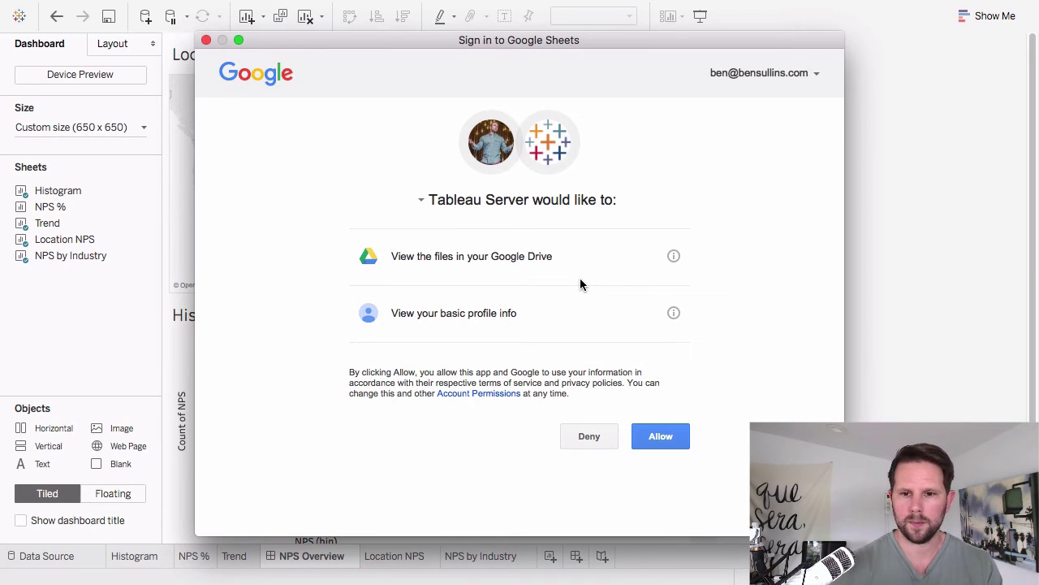
pyautogui.click(665, 440)
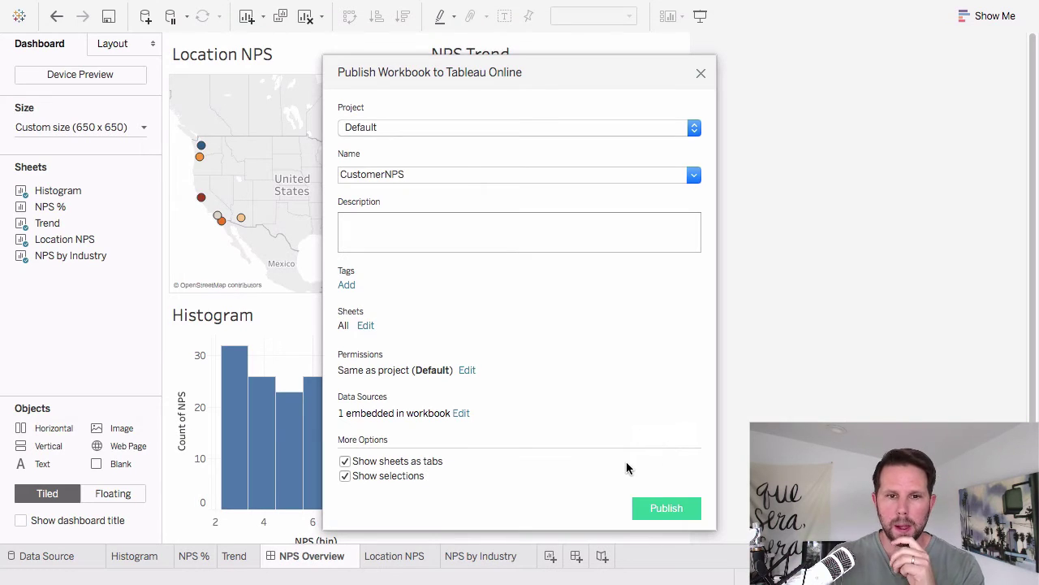
# Finish publishing and reload Tableau Online's Workbooks list so CustomerNPS appears.
pyautogui.click(645, 508)
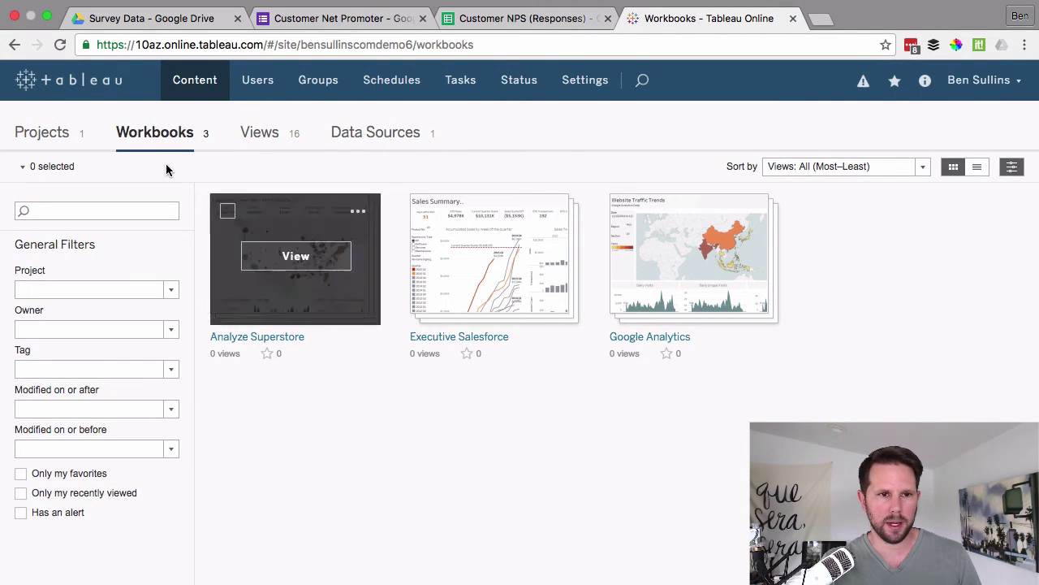
pyautogui.click(60, 45)
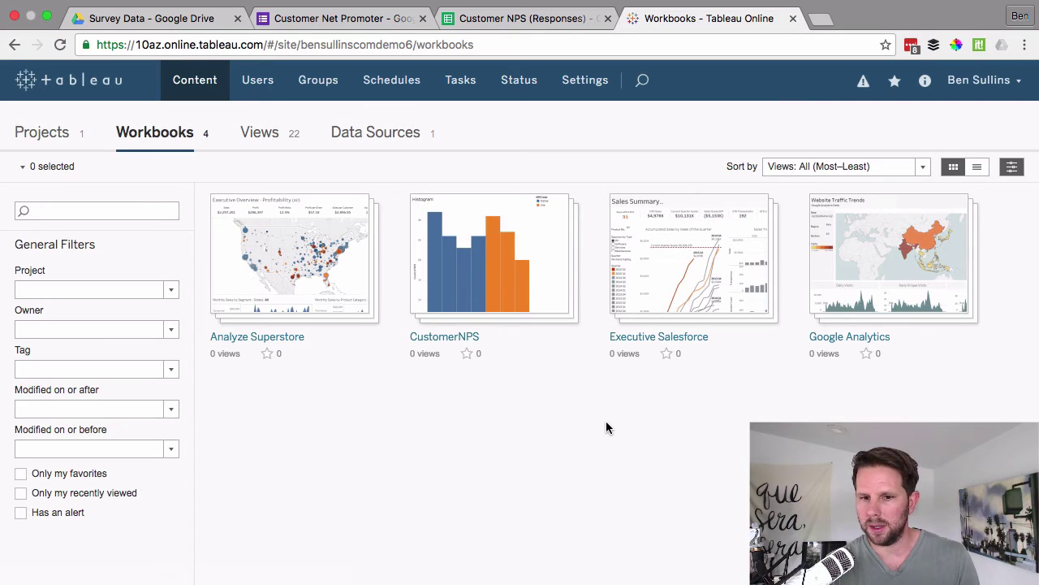
# Open CustomerNPS and its NPS Overview view, then go to the workbook's Data Sources page.
pyautogui.click(524, 284)
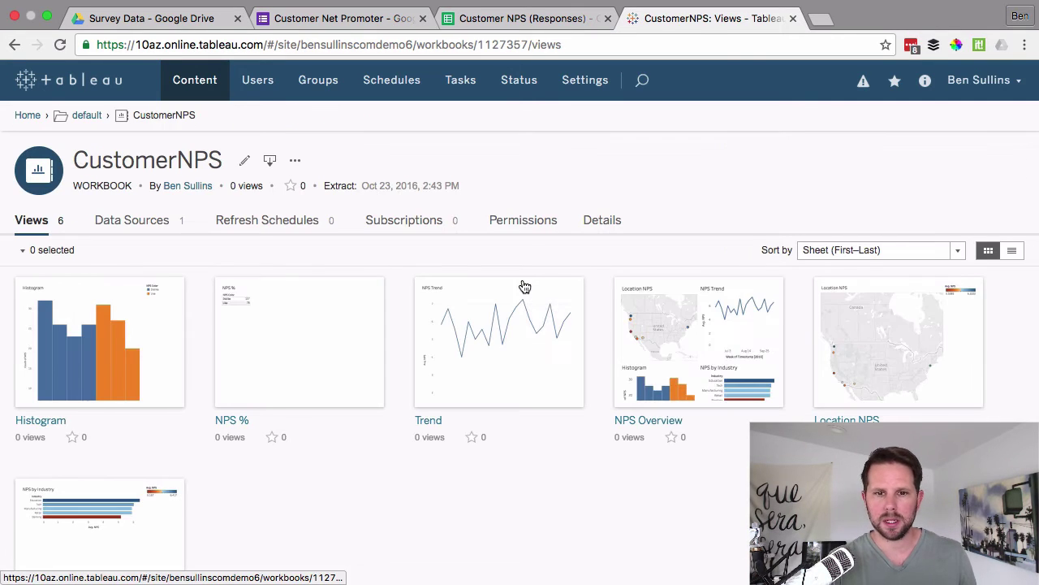
pyautogui.click(731, 367)
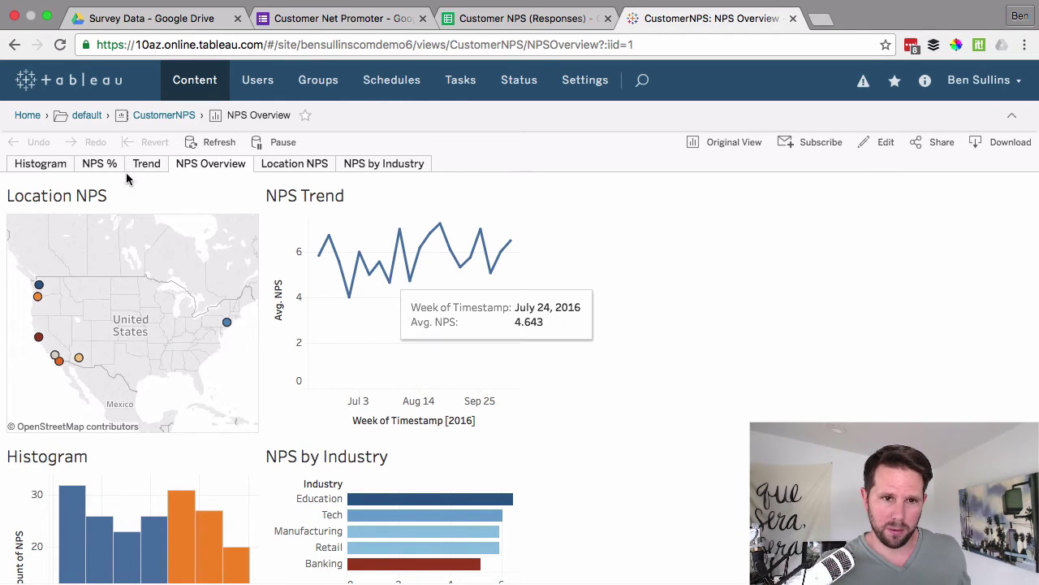
pyautogui.click(172, 118)
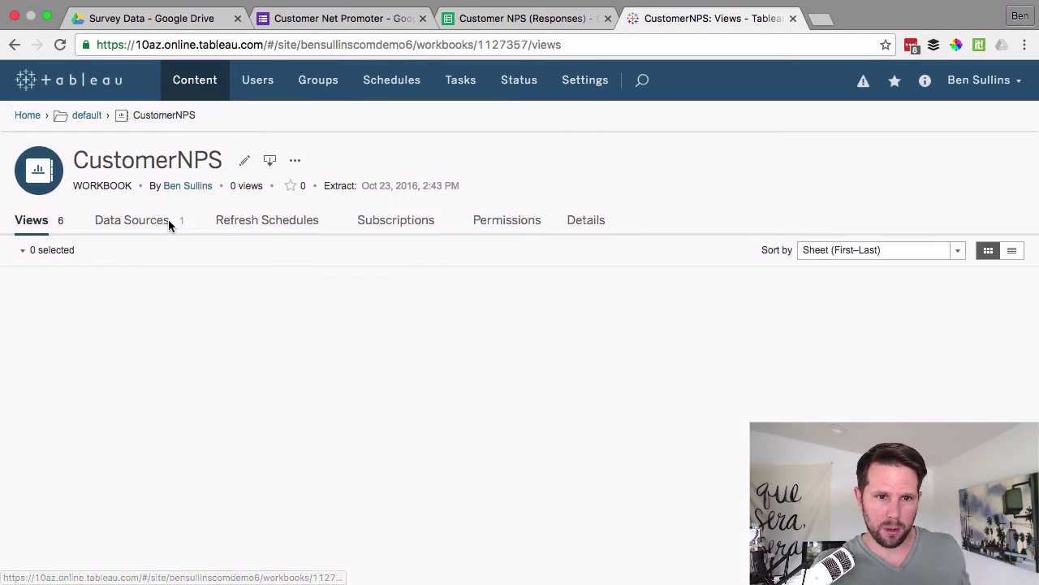
pyautogui.click(167, 226)
# Embed a newly added Google Sheets account in the Form Responses 1 connection and save it.
pyautogui.click(46, 311)
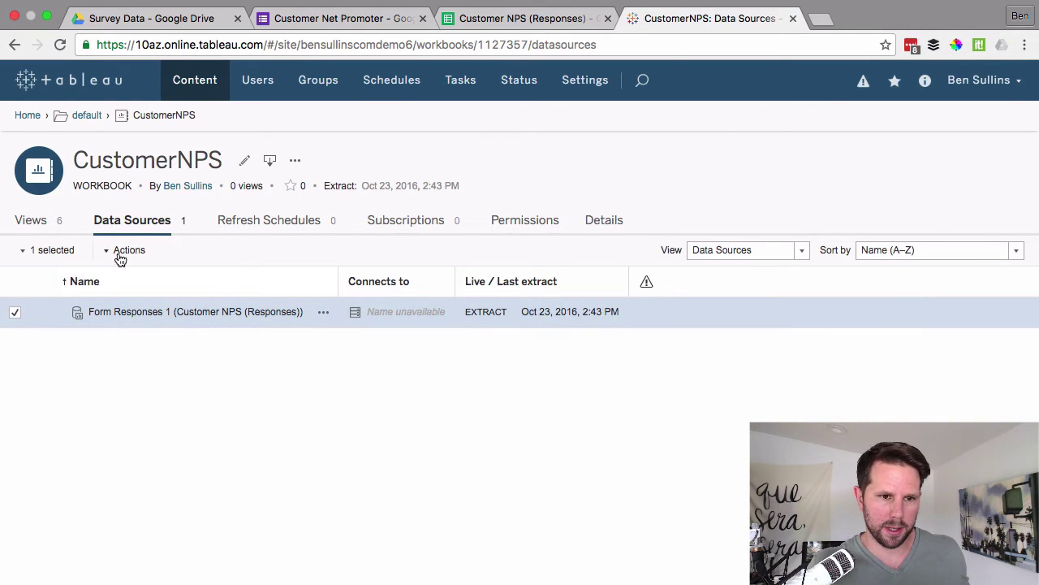
pyautogui.click(122, 250)
pyautogui.click(136, 273)
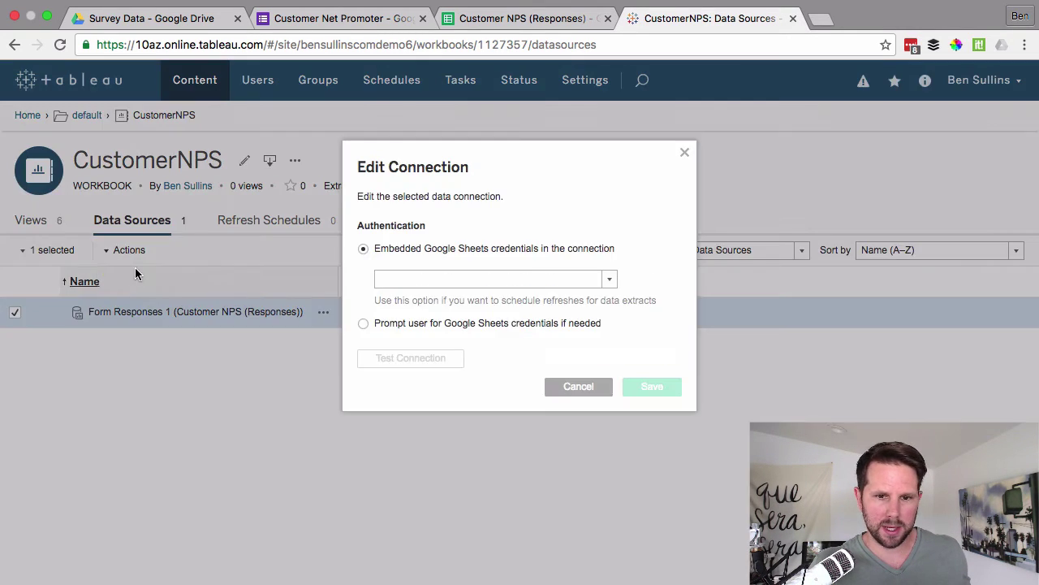
pyautogui.click(605, 280)
pyautogui.click(573, 302)
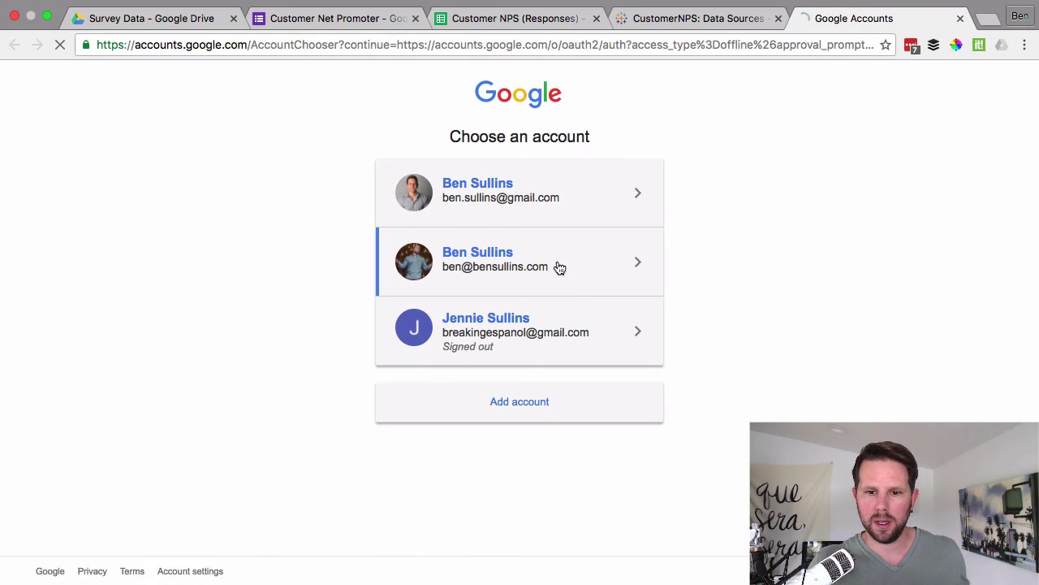
pyautogui.click(557, 265)
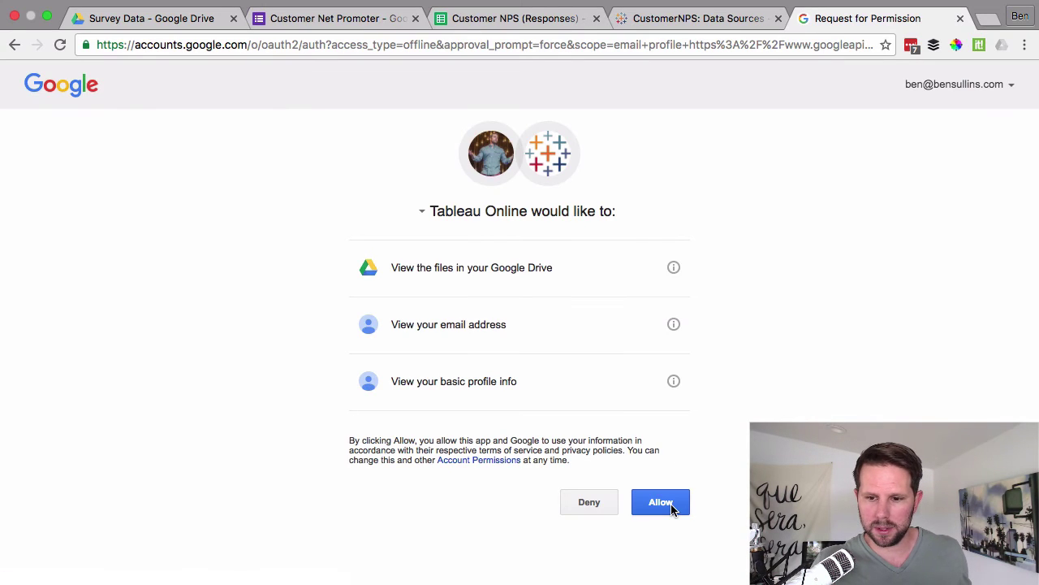
pyautogui.click(670, 505)
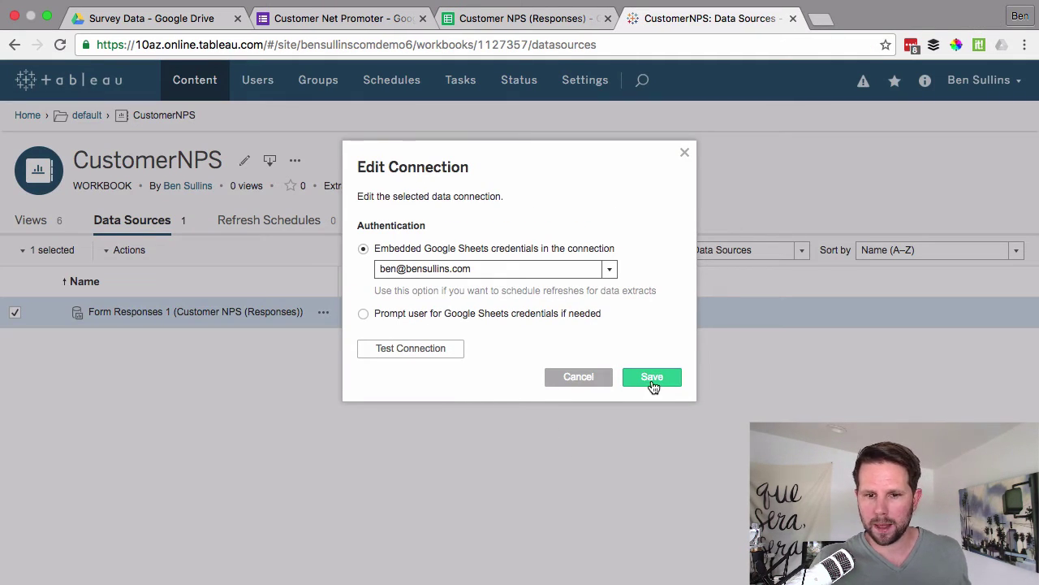
pyautogui.click(651, 379)
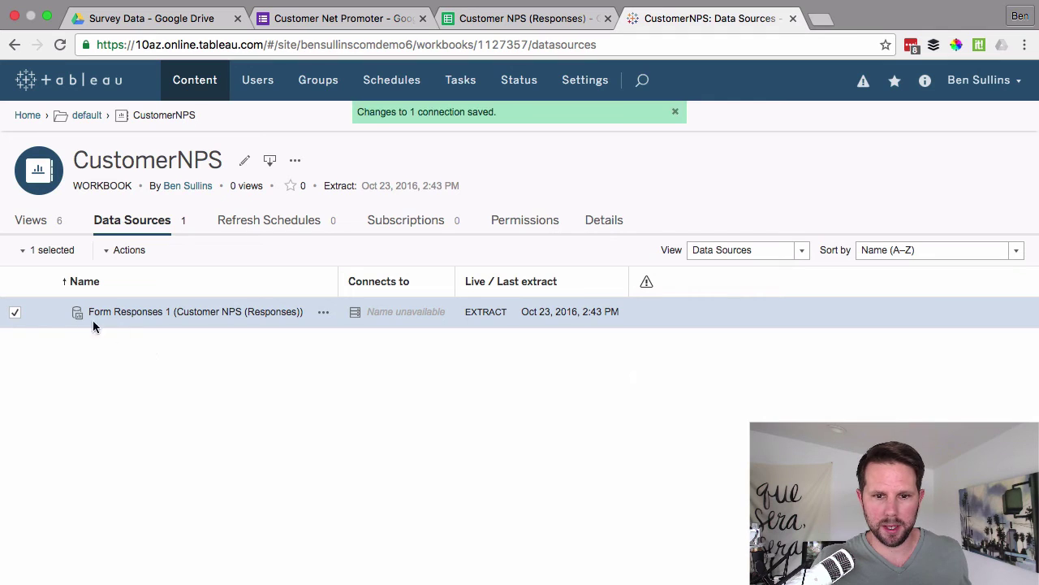
pyautogui.click(123, 252)
# Schedule an Every hour extract refresh for CustomerNPS, then return to the Customer NPS (Responses) sheet.
pyautogui.click(134, 250)
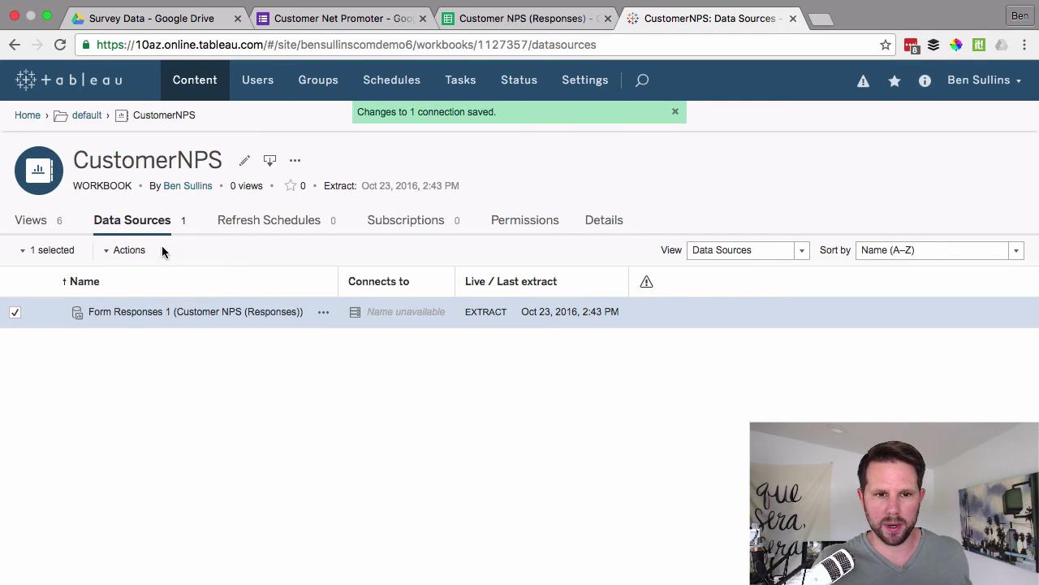
pyautogui.click(268, 225)
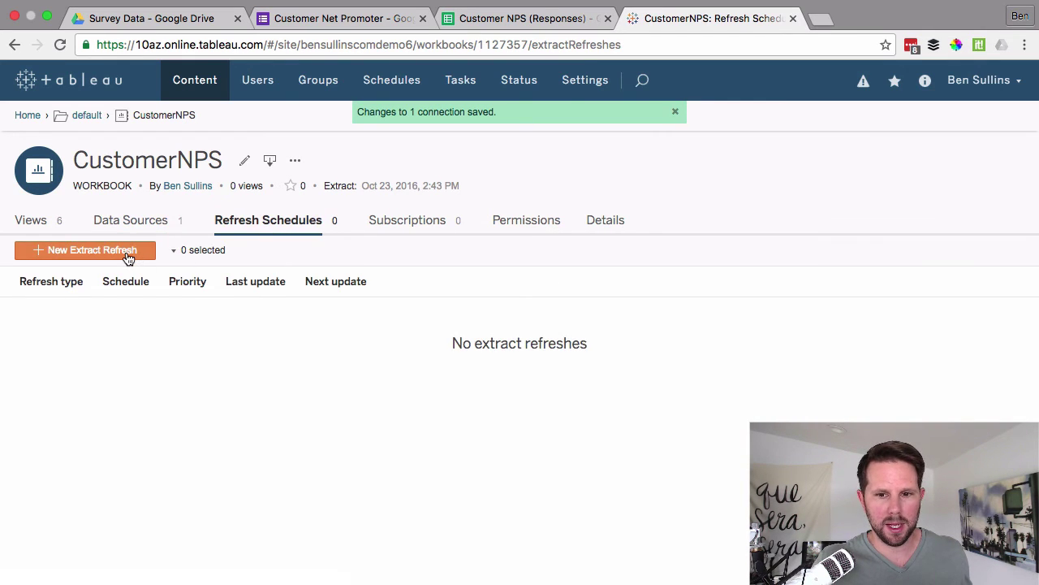
pyautogui.click(128, 257)
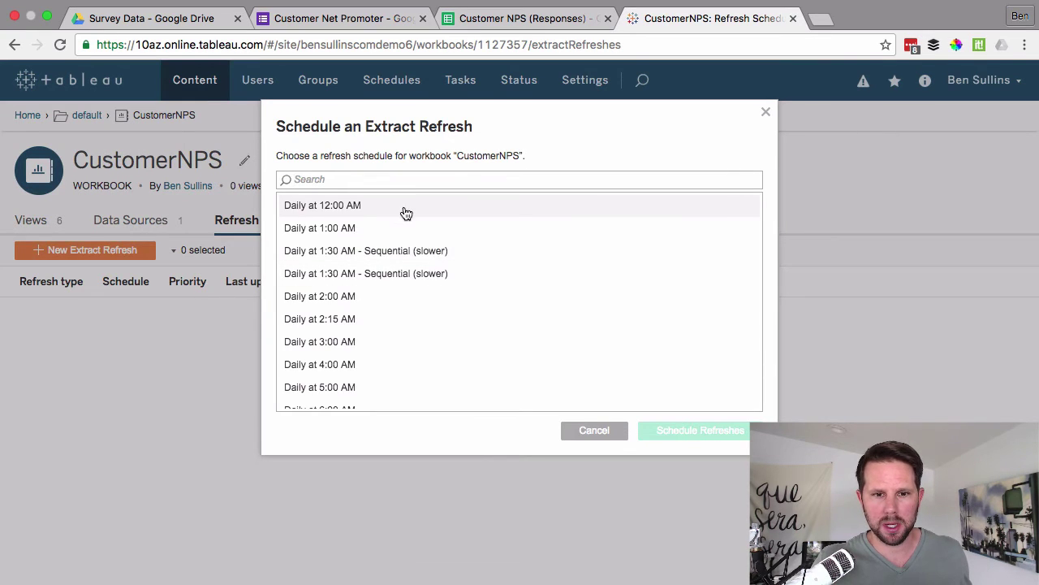
pyautogui.scroll(-15, 396, 320)
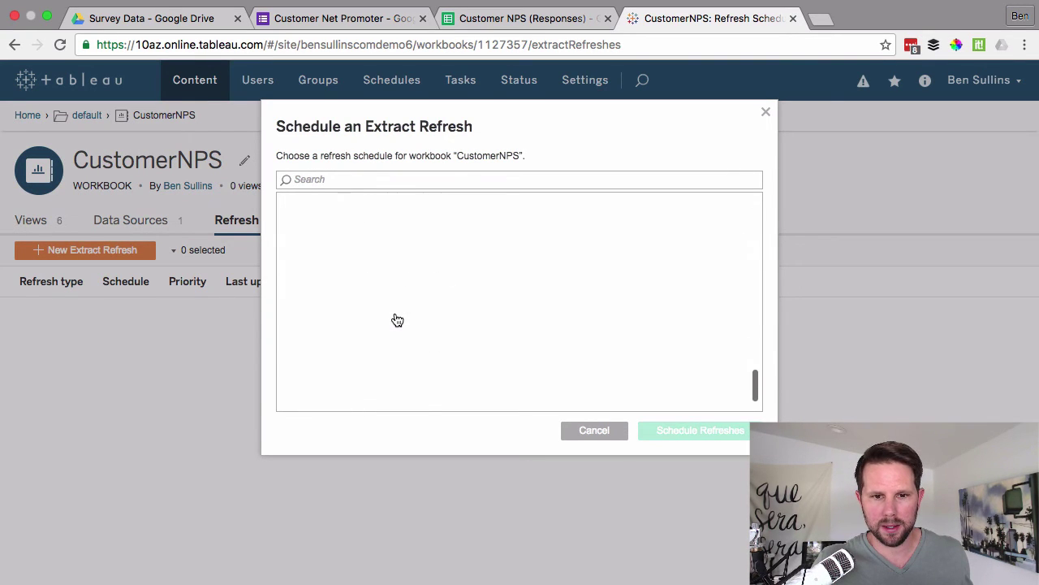
pyautogui.scroll(-2, 397, 320)
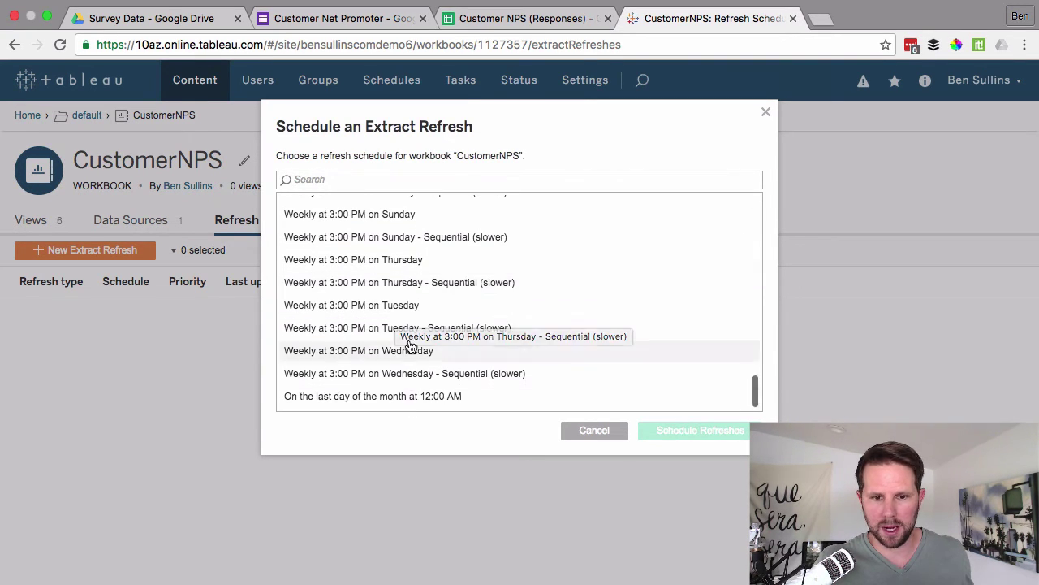
pyautogui.scroll(10, 406, 328)
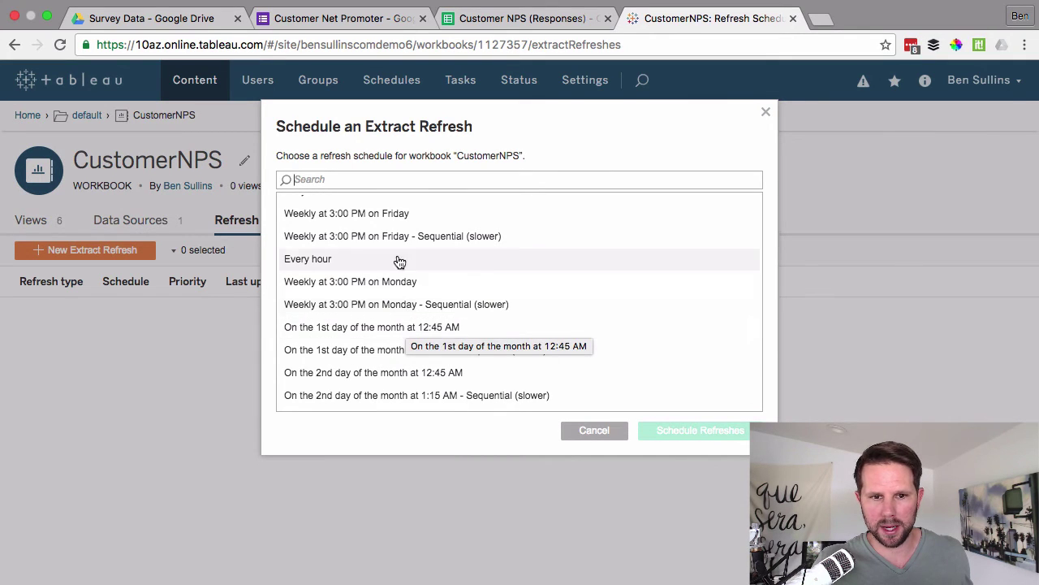
pyautogui.scroll(10, 392, 265)
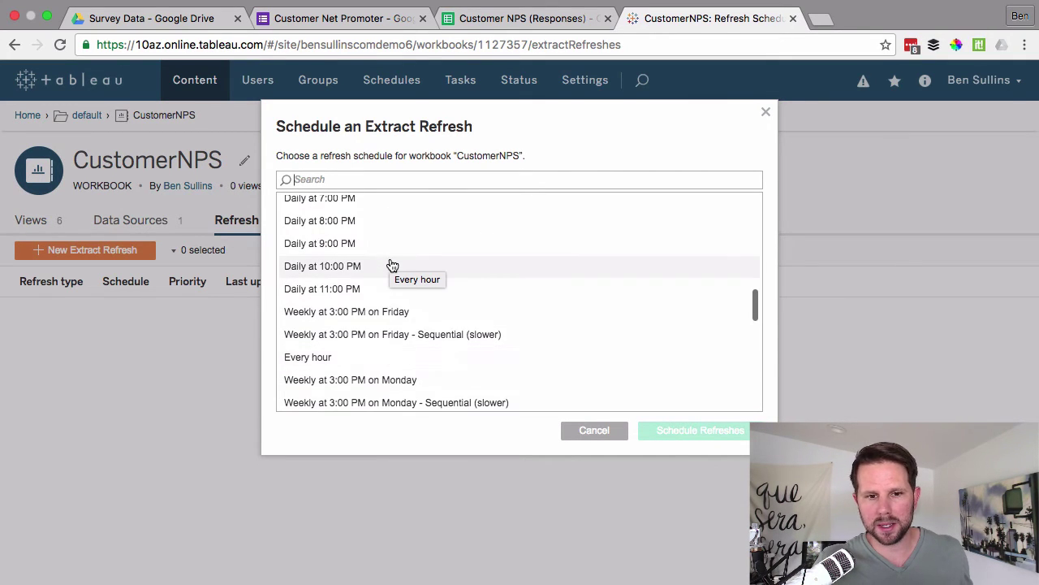
pyautogui.scroll(10, 393, 265)
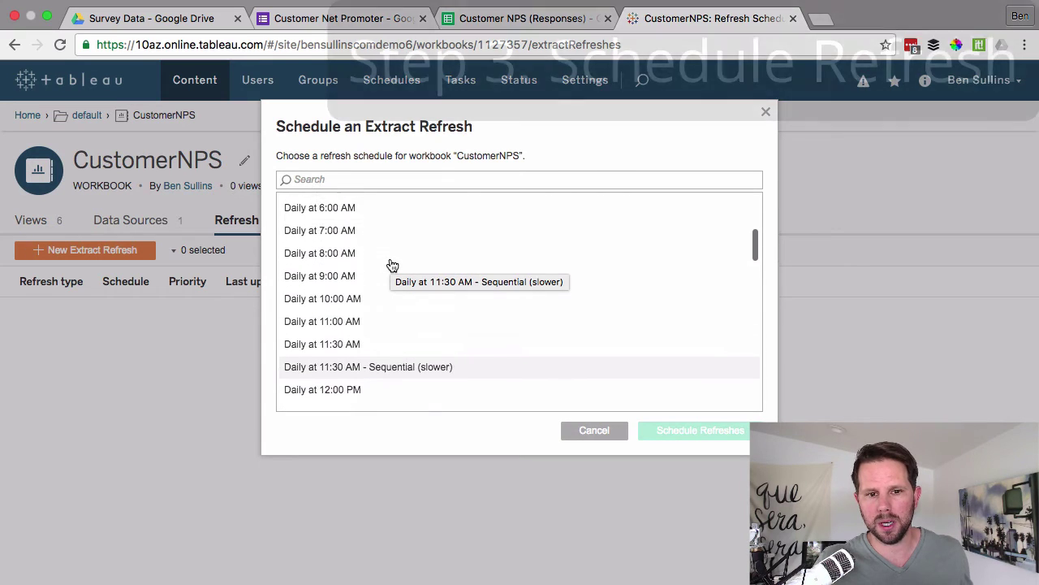
pyautogui.scroll(-8, 410, 272)
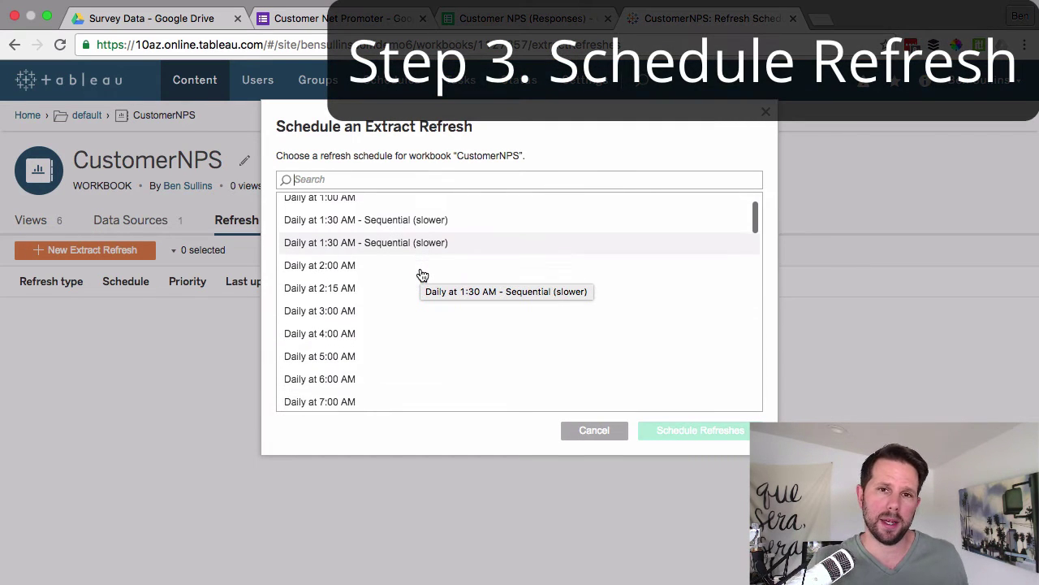
pyautogui.scroll(-8, 419, 288)
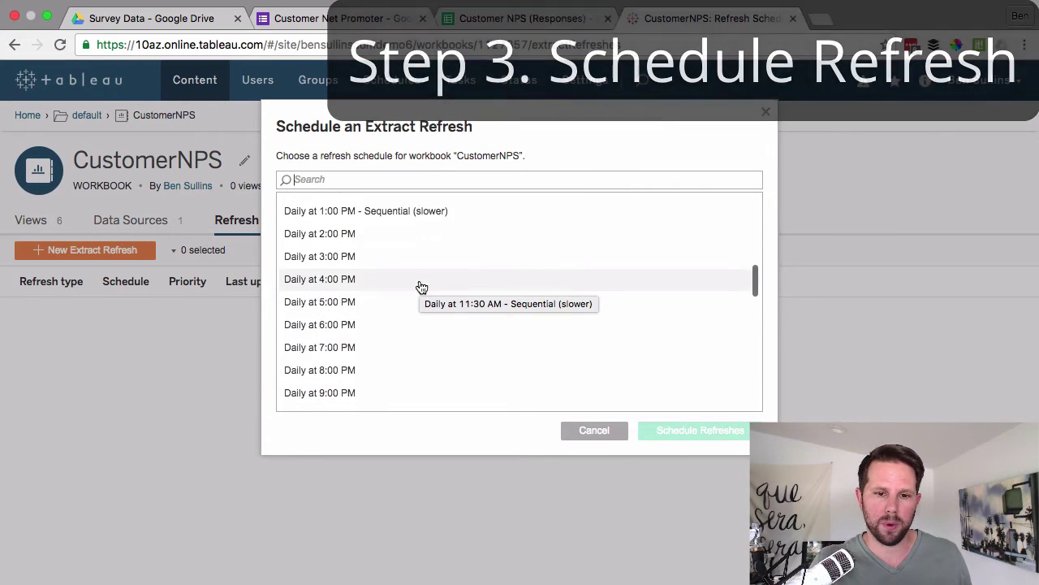
pyautogui.click(406, 352)
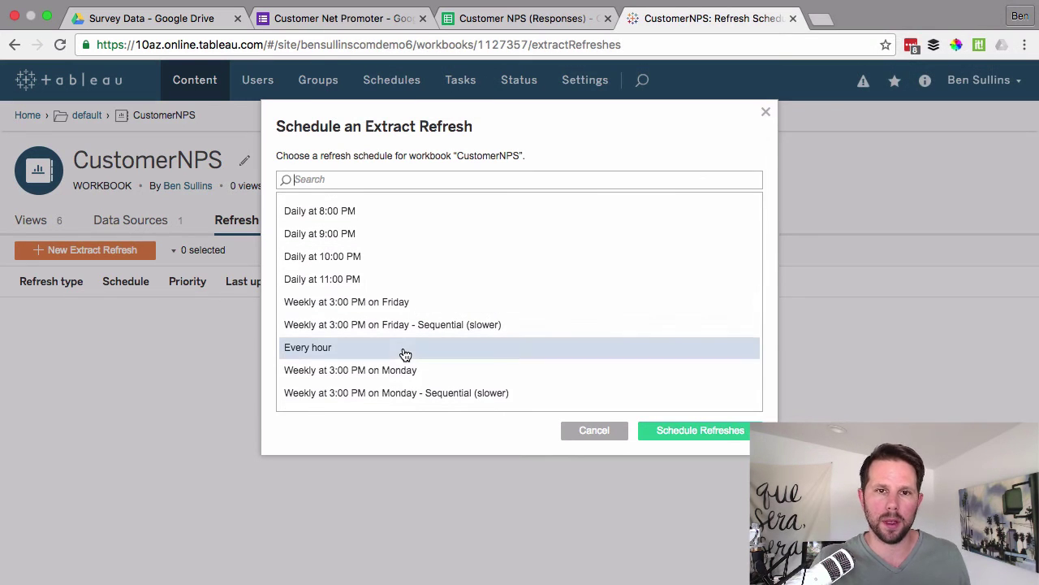
pyautogui.click(683, 432)
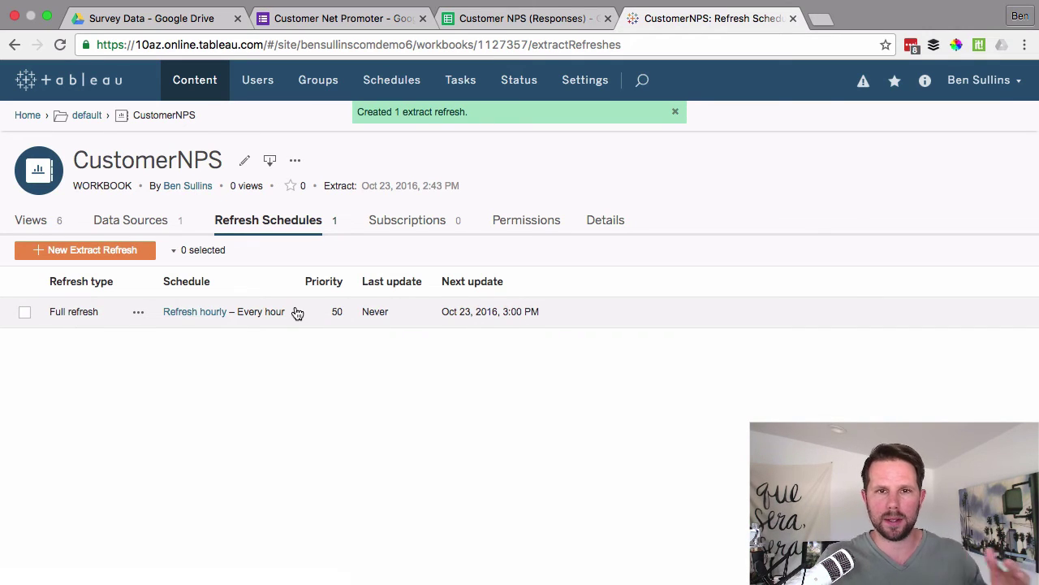
pyautogui.click(491, 22)
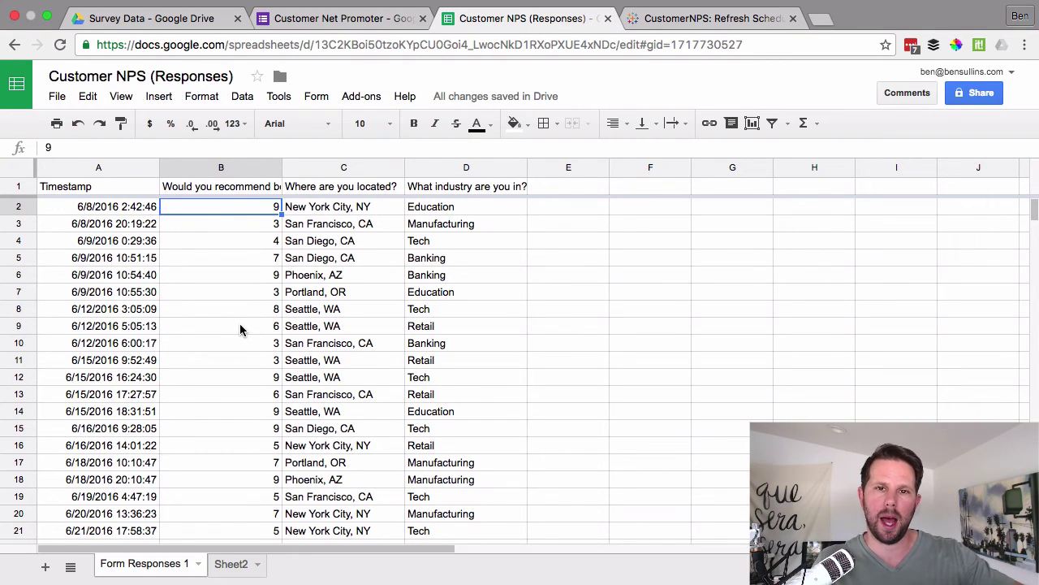
# Get the Customer Net Promoter form's shareable link from its Send form dialog.
pyautogui.click(680, 19)
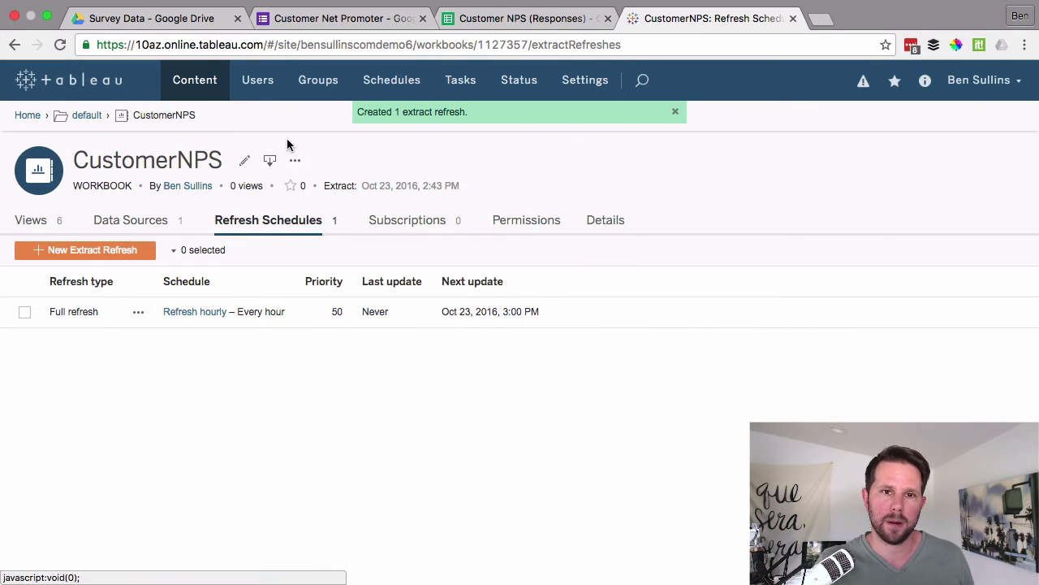
pyautogui.click(332, 19)
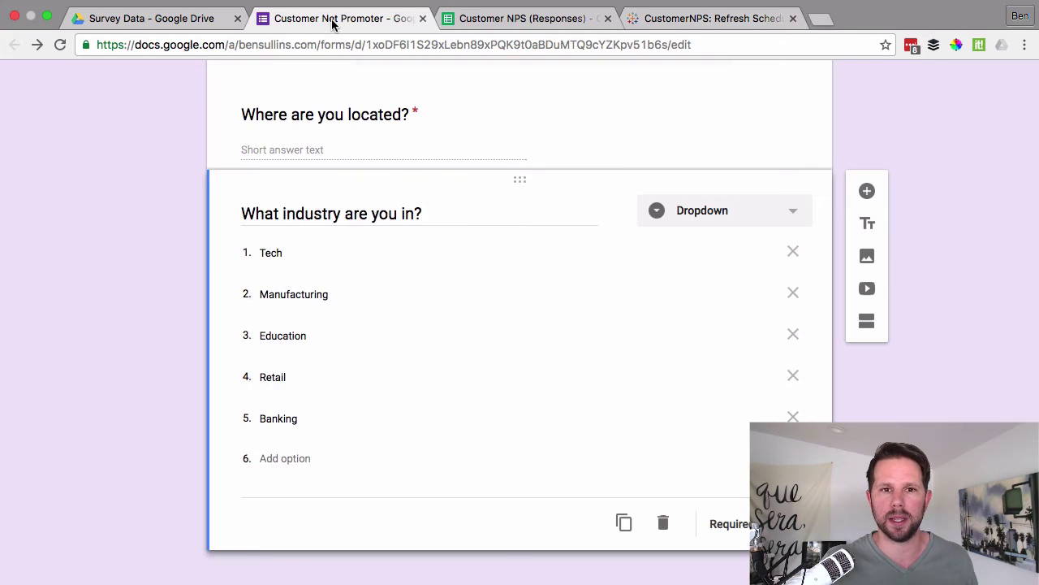
pyautogui.scroll(5, 132, 224)
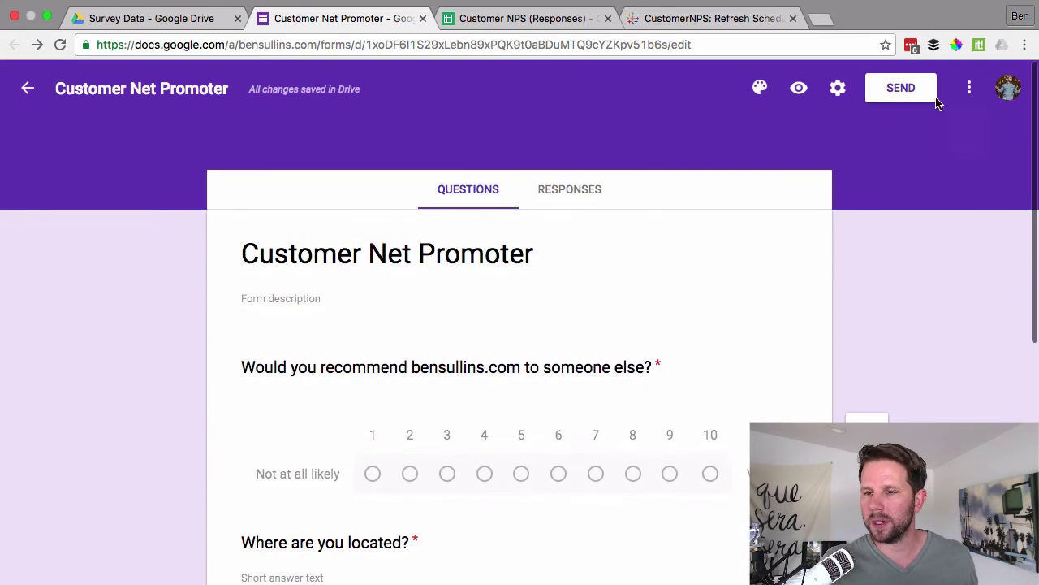
pyautogui.click(908, 96)
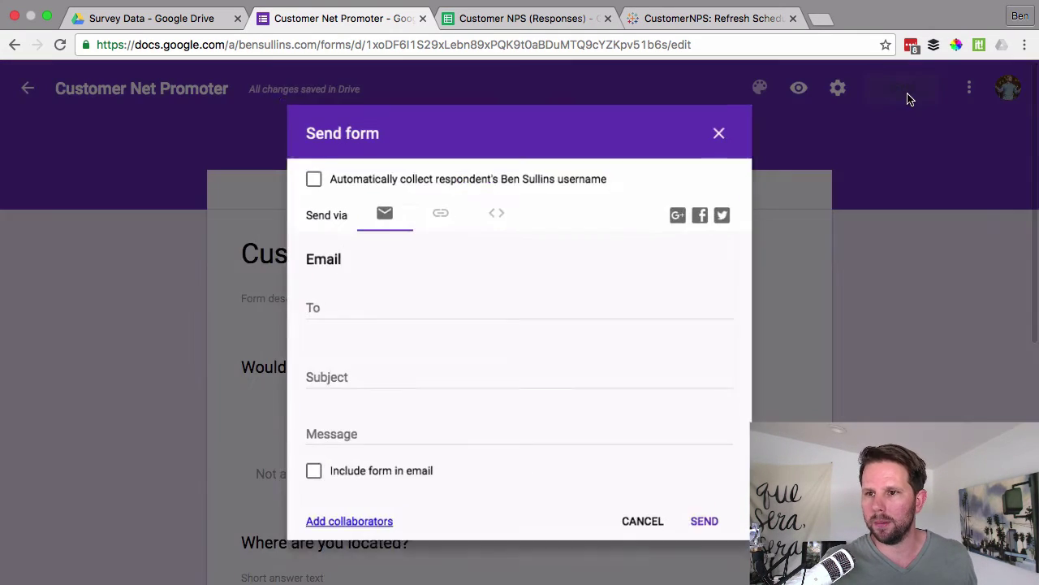
pyautogui.click(438, 215)
pyautogui.click(442, 289)
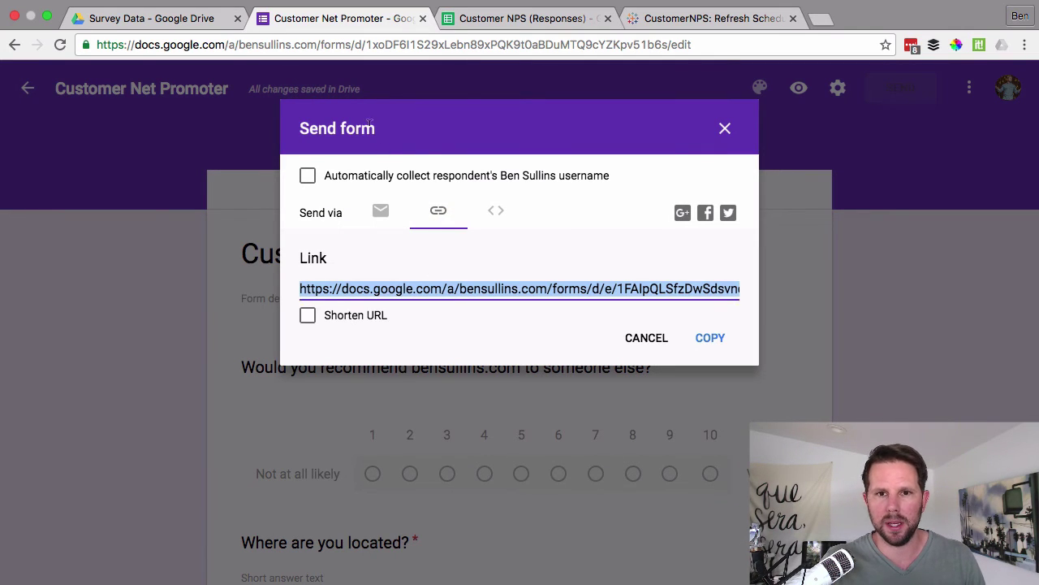
# Paste the form link into a new browser tab to load the live form.
pyautogui.click(822, 24)
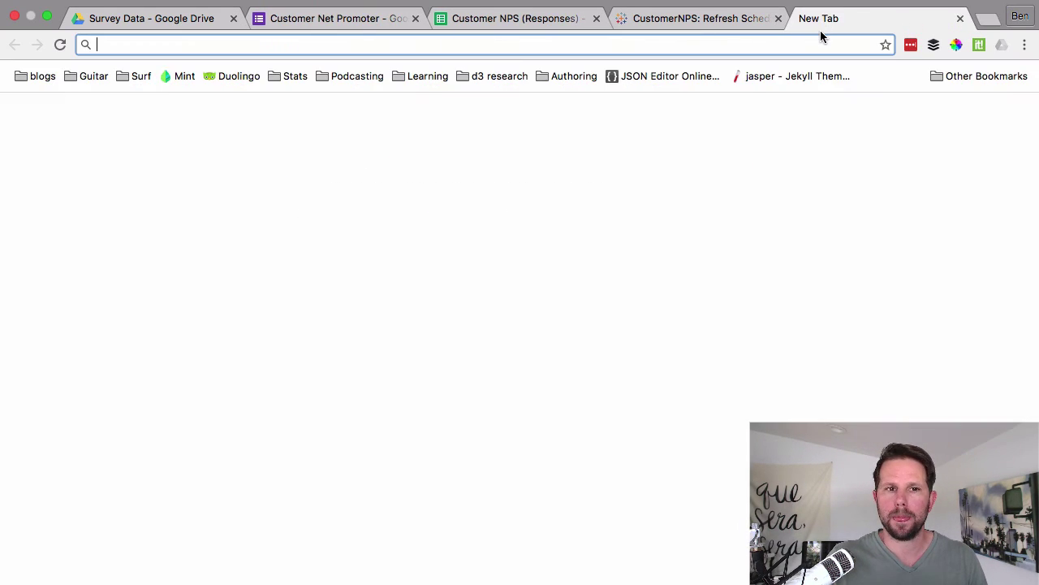
pyautogui.write('https://docs.google.com/a/bensullins.com/forms/d/e/1FAIpQLSfzDwSdsvnoDhO6ydAEAP37tHKpSg1GTY5tDM0D8wYd5WByTQ/viewform')
pyautogui.press('Return')
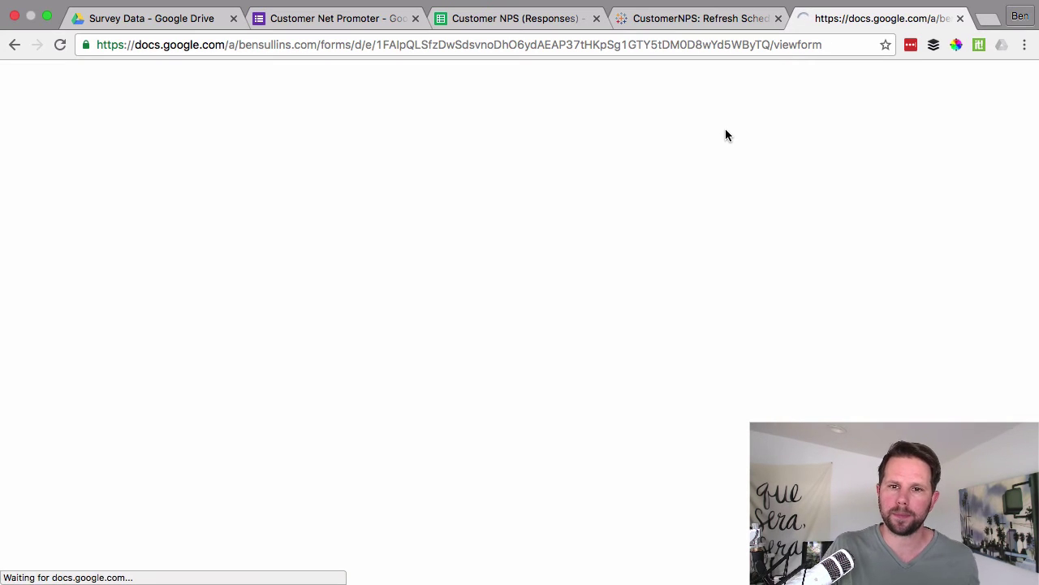
# Open the Location NPS worksheet in Tableau, then return to the live form.
pyautogui.hotkey('ctrl', 'Right')
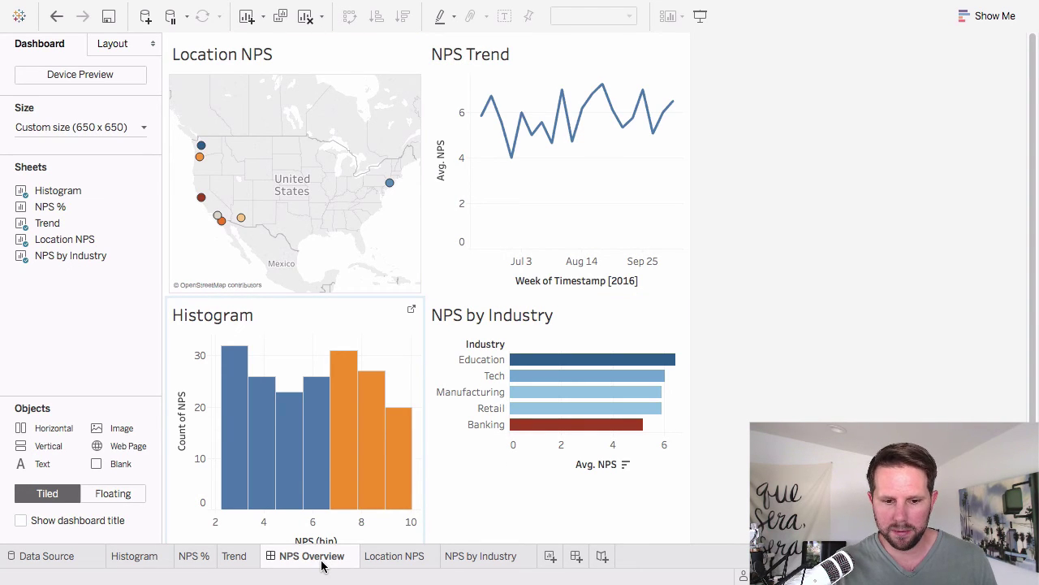
pyautogui.click(411, 50)
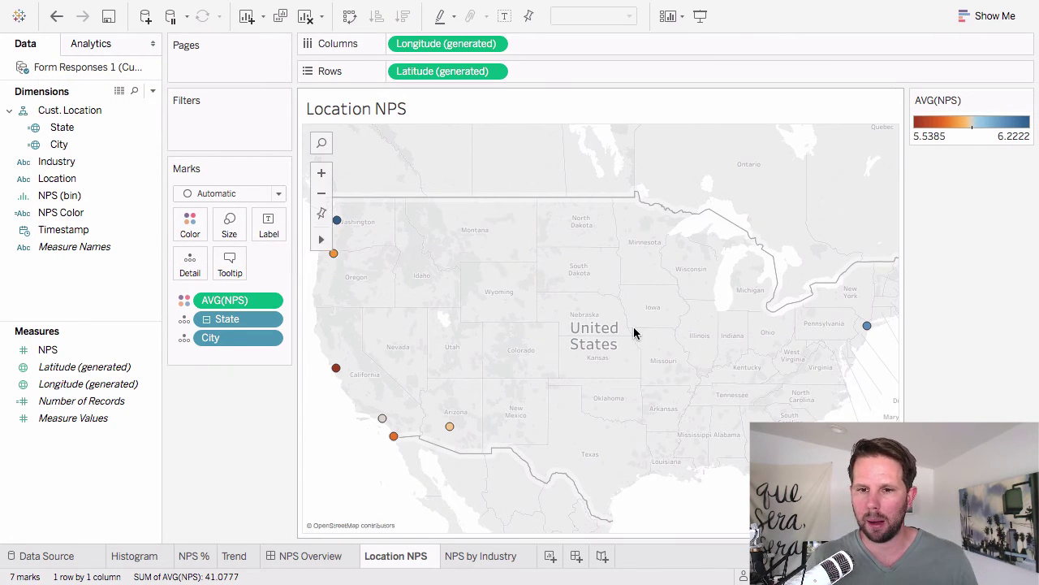
pyautogui.hotkey('ctrl', 'Left')
# Submit a form response rating 10, with location Boston, MA and industry Tech.
pyautogui.scroll(-4, 487, 404)
pyautogui.click(661, 274)
pyautogui.scroll(-3, 609, 329)
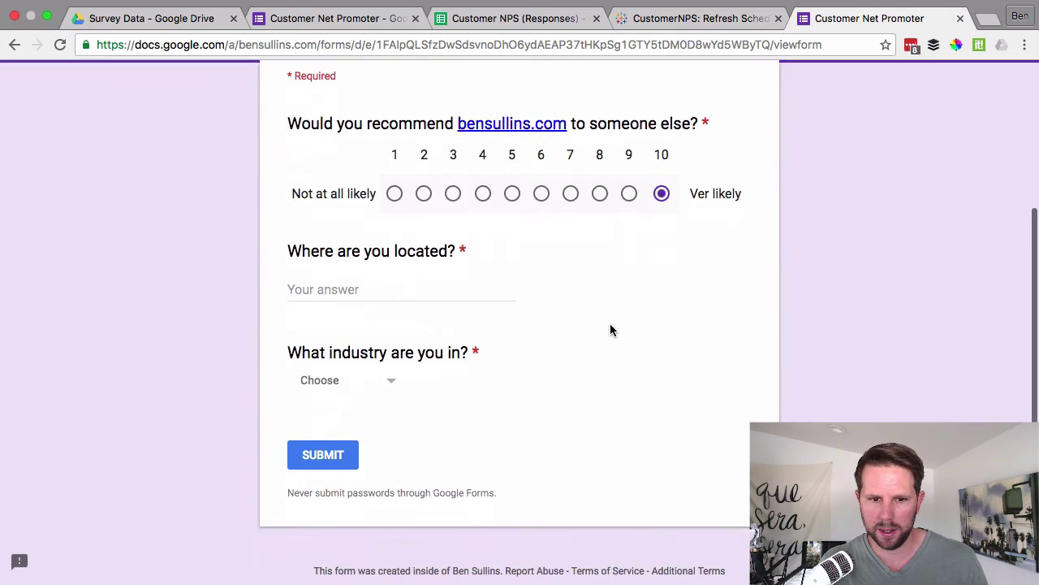
pyautogui.click(356, 265)
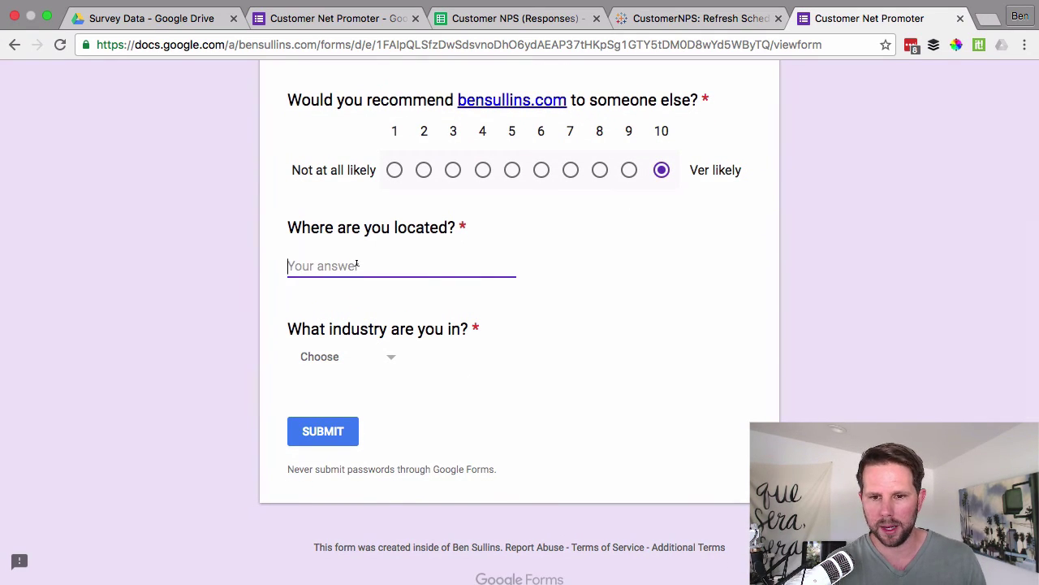
pyautogui.write('Boston, MA')
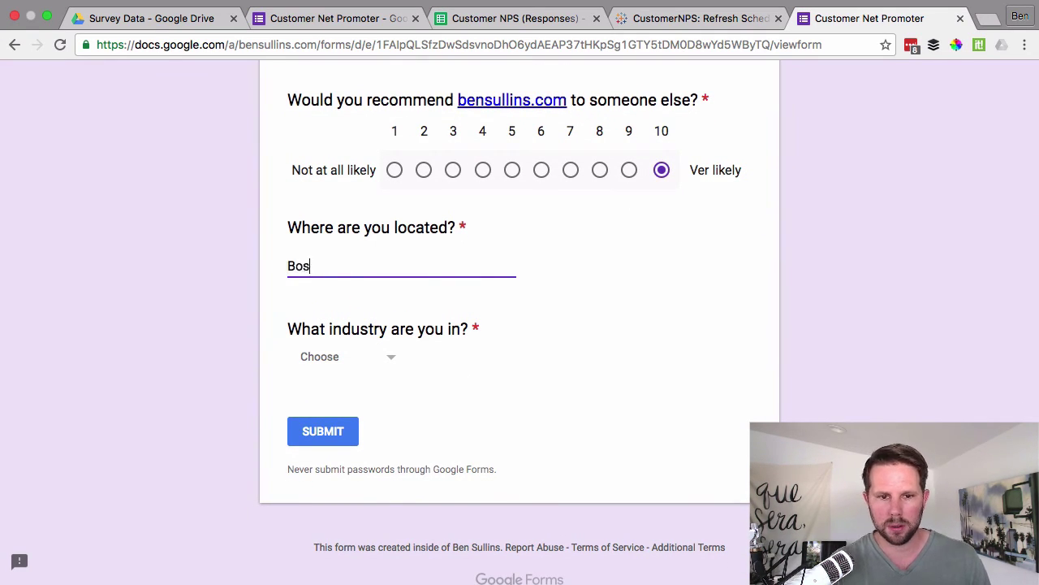
pyautogui.click(364, 358)
pyautogui.click(360, 419)
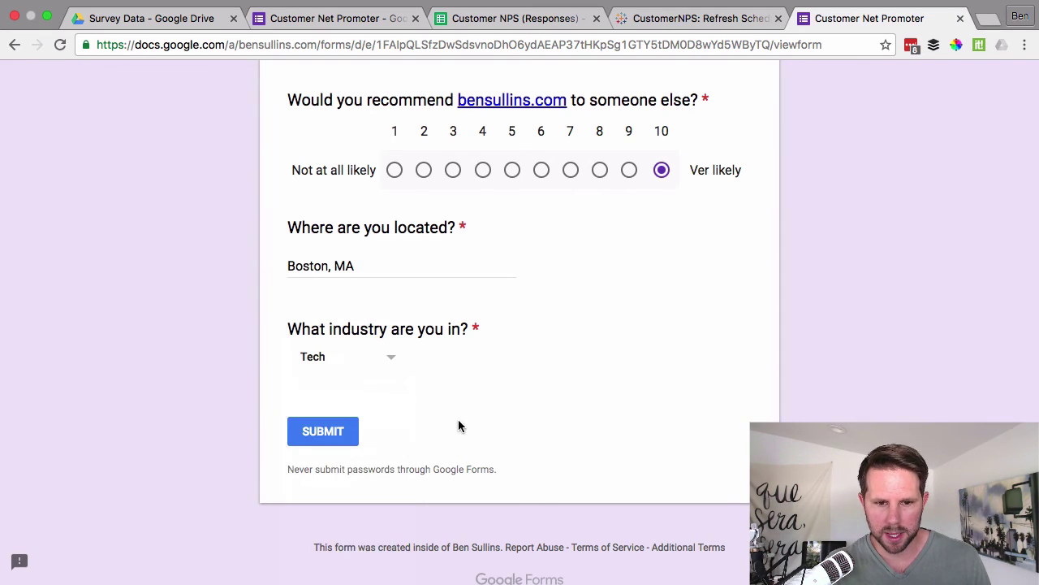
pyautogui.click(329, 438)
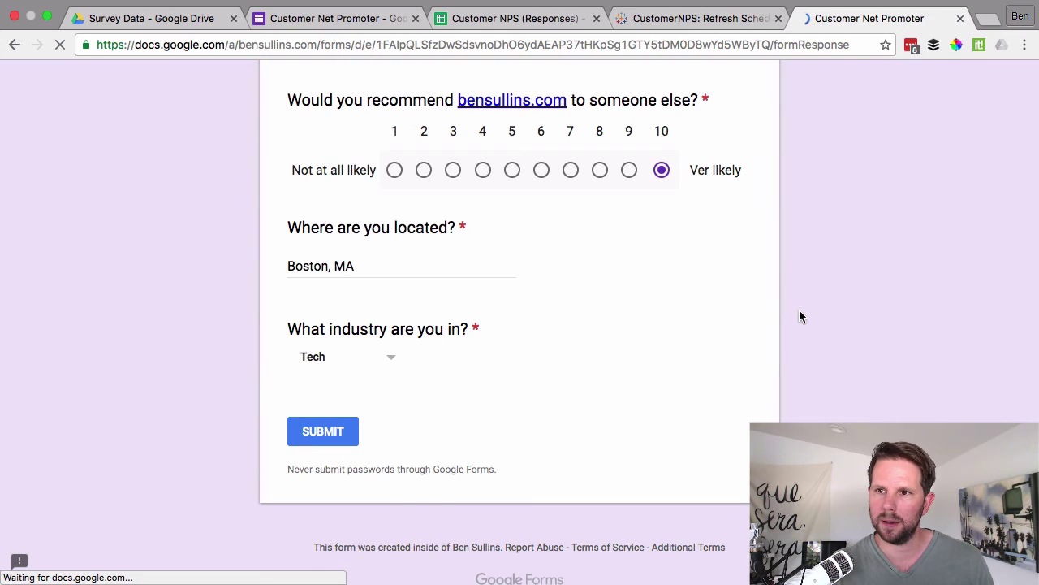
pyautogui.hotkey('ctrl', 'Right')
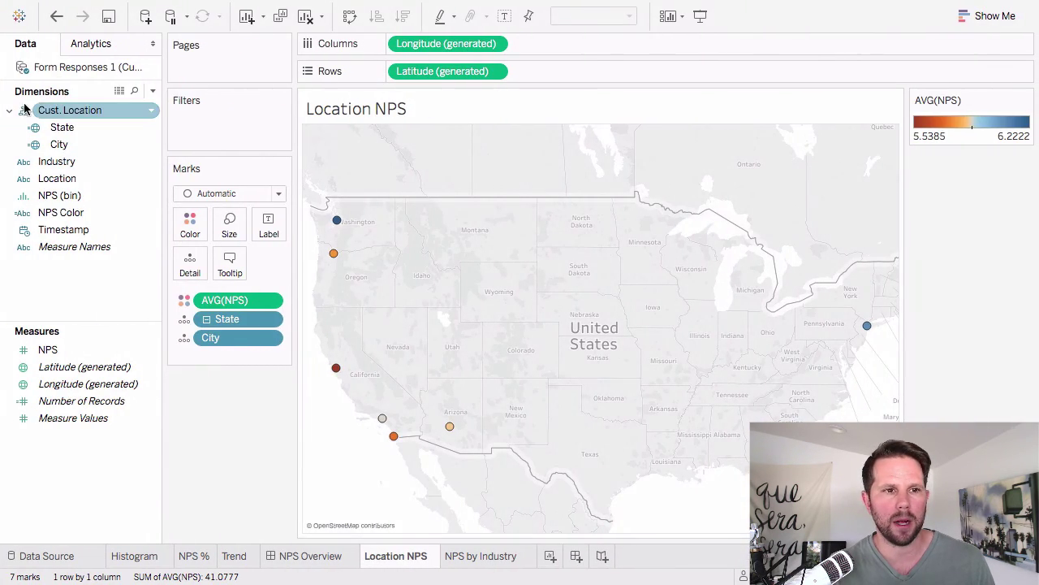
# Refresh the Form Responses data source extract so Boston, MA appears on the map.
pyautogui.rightClick(62, 69)
pyautogui.press('Escape')
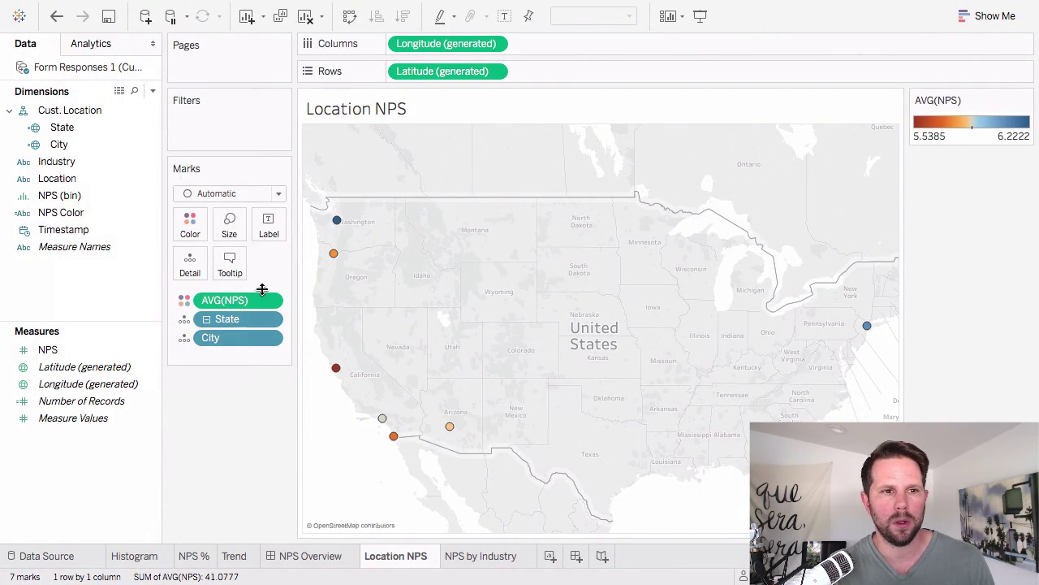
pyautogui.rightClick(114, 68)
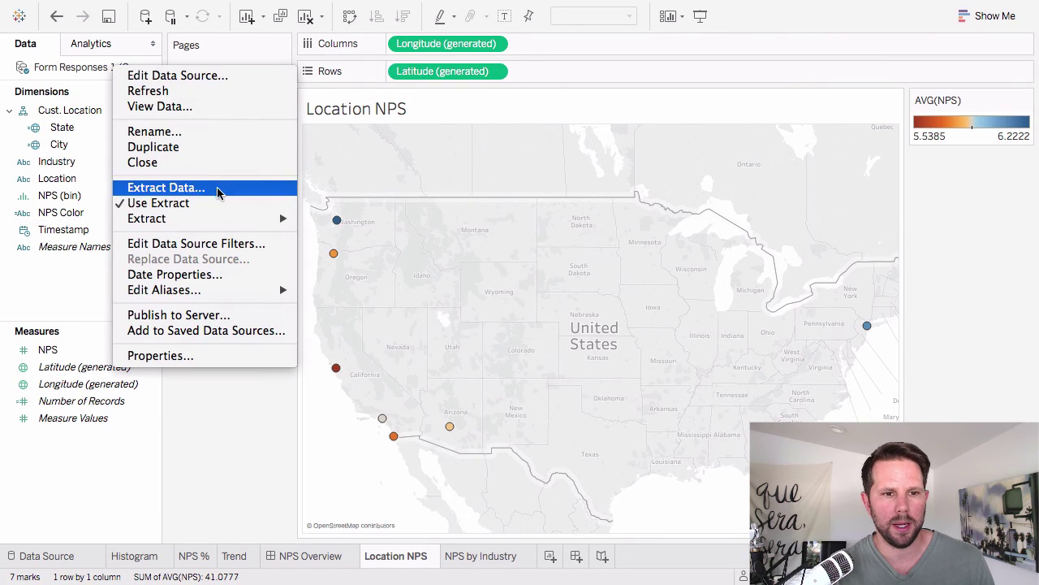
pyautogui.moveTo(230, 220)
pyautogui.click(363, 217)
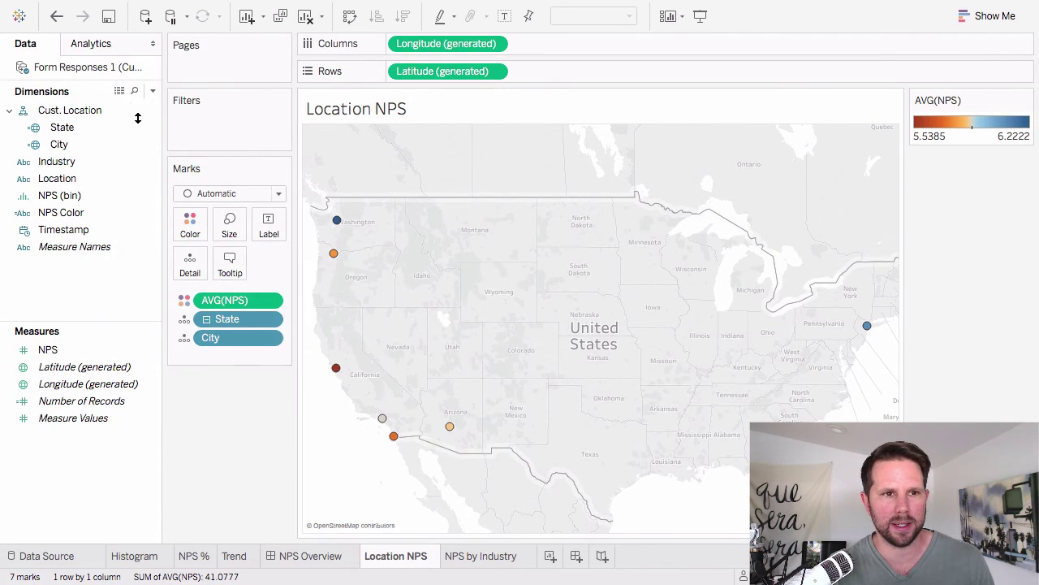
pyautogui.rightClick(115, 68)
pyautogui.click(328, 218)
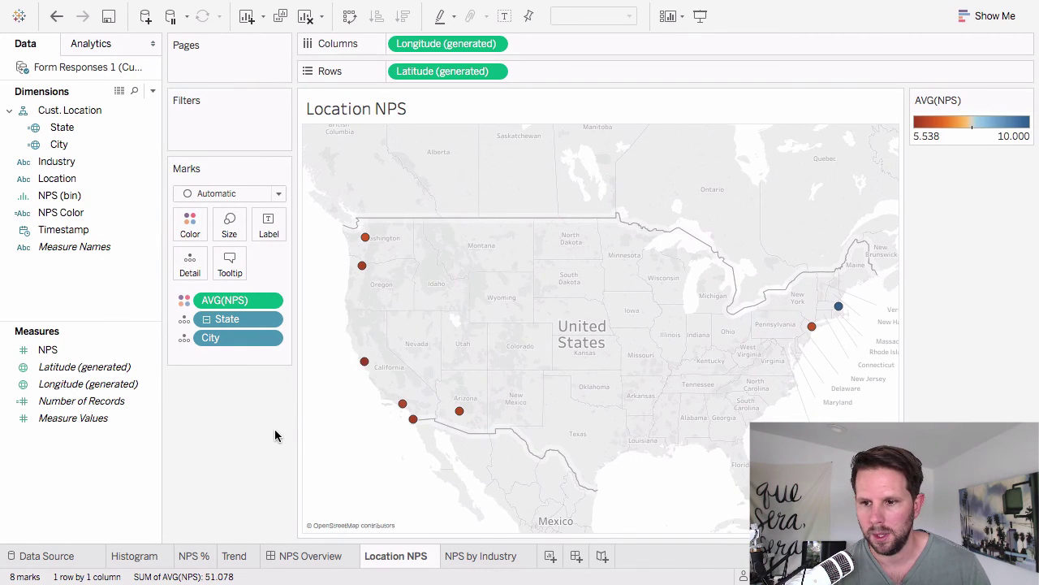
# Check the new Boston response in Customer NPS (Responses), then return to CustomerNPS refresh schedules.
pyautogui.moveTo(838, 308)
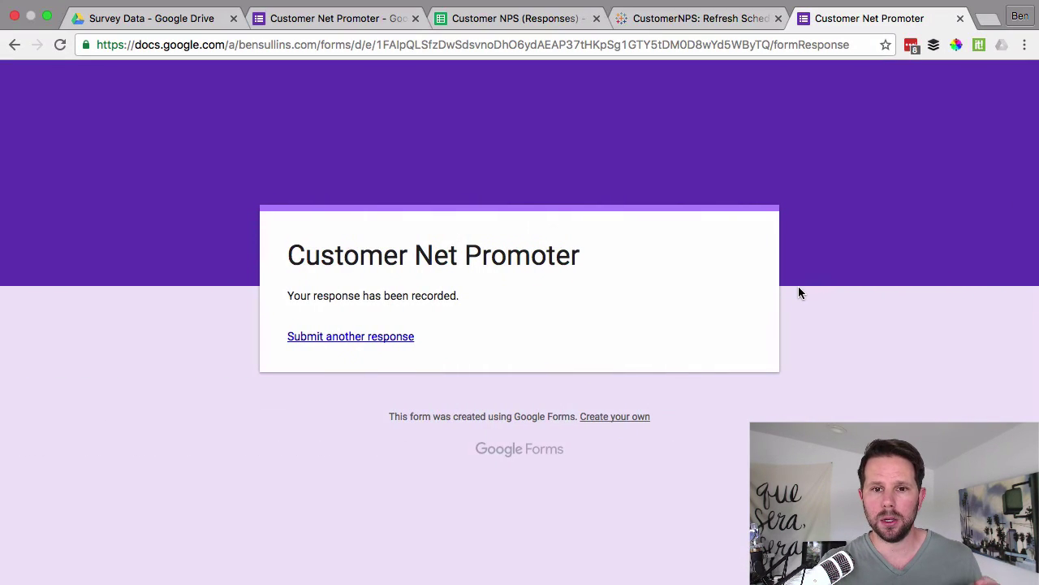
pyautogui.click(379, 21)
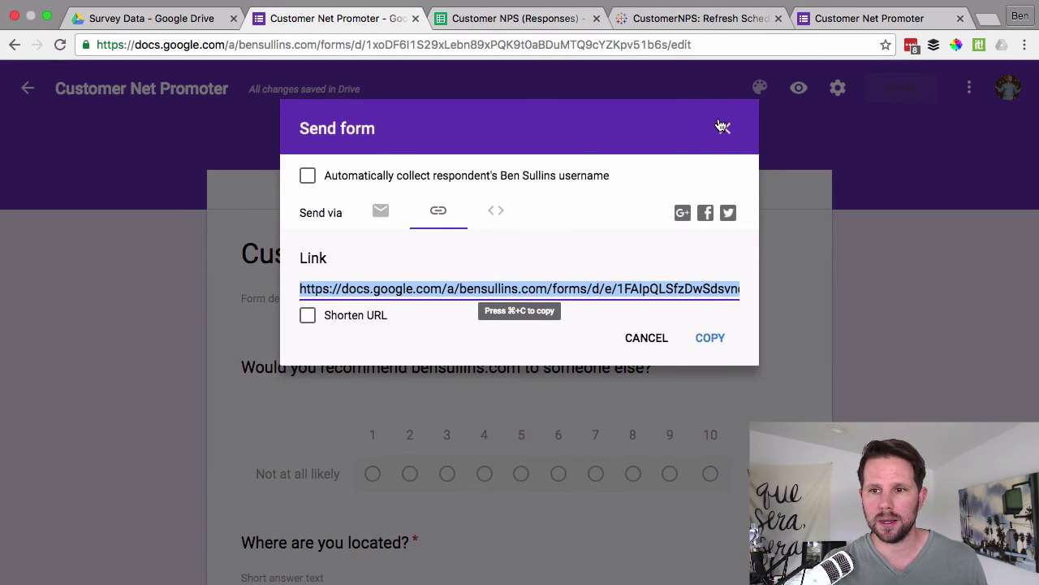
pyautogui.click(561, 20)
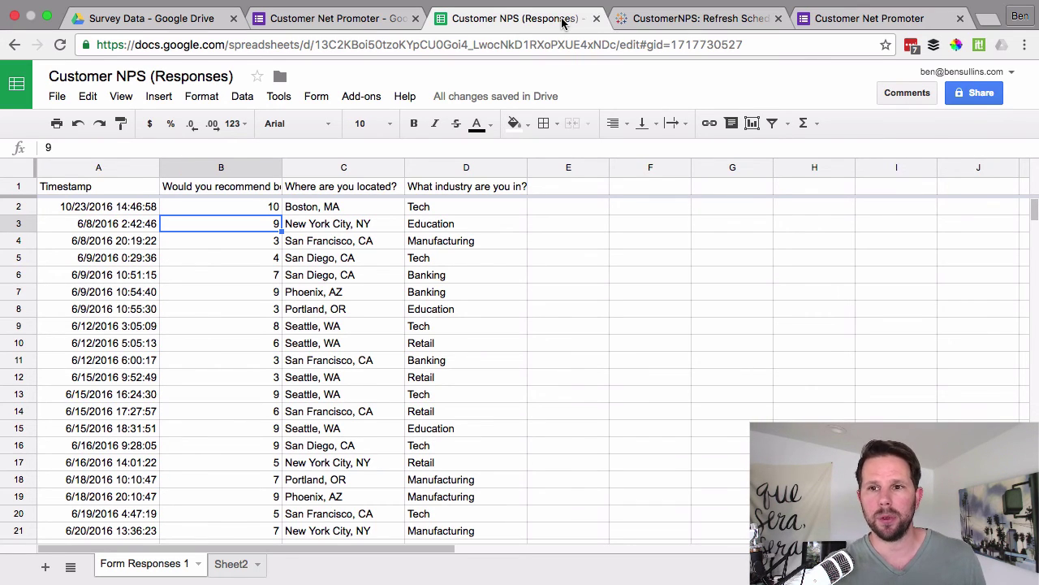
pyautogui.click(662, 20)
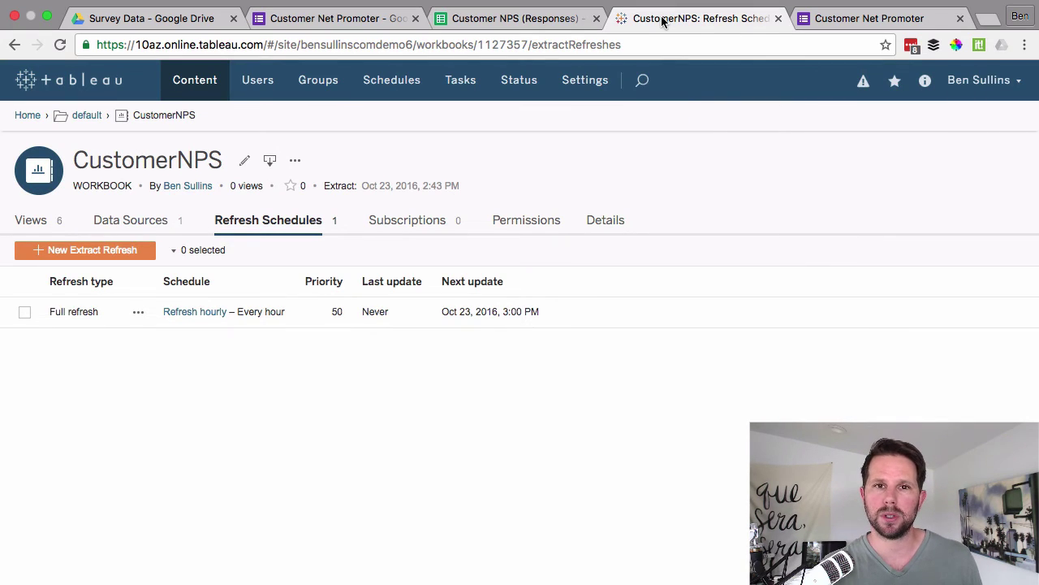